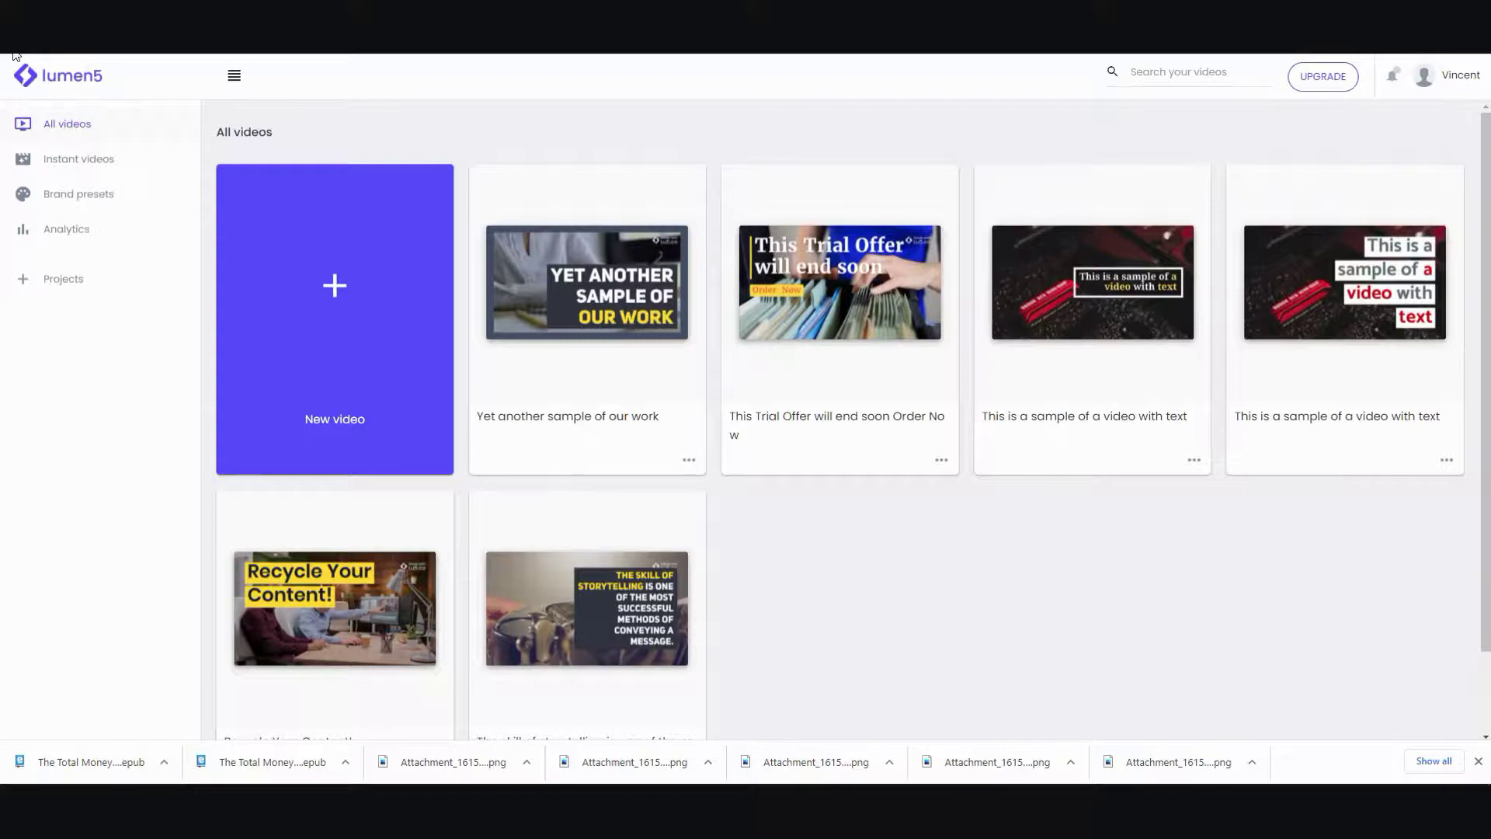
Show the All videos list and start a brand-new video from the New video card.
click(92, 130)
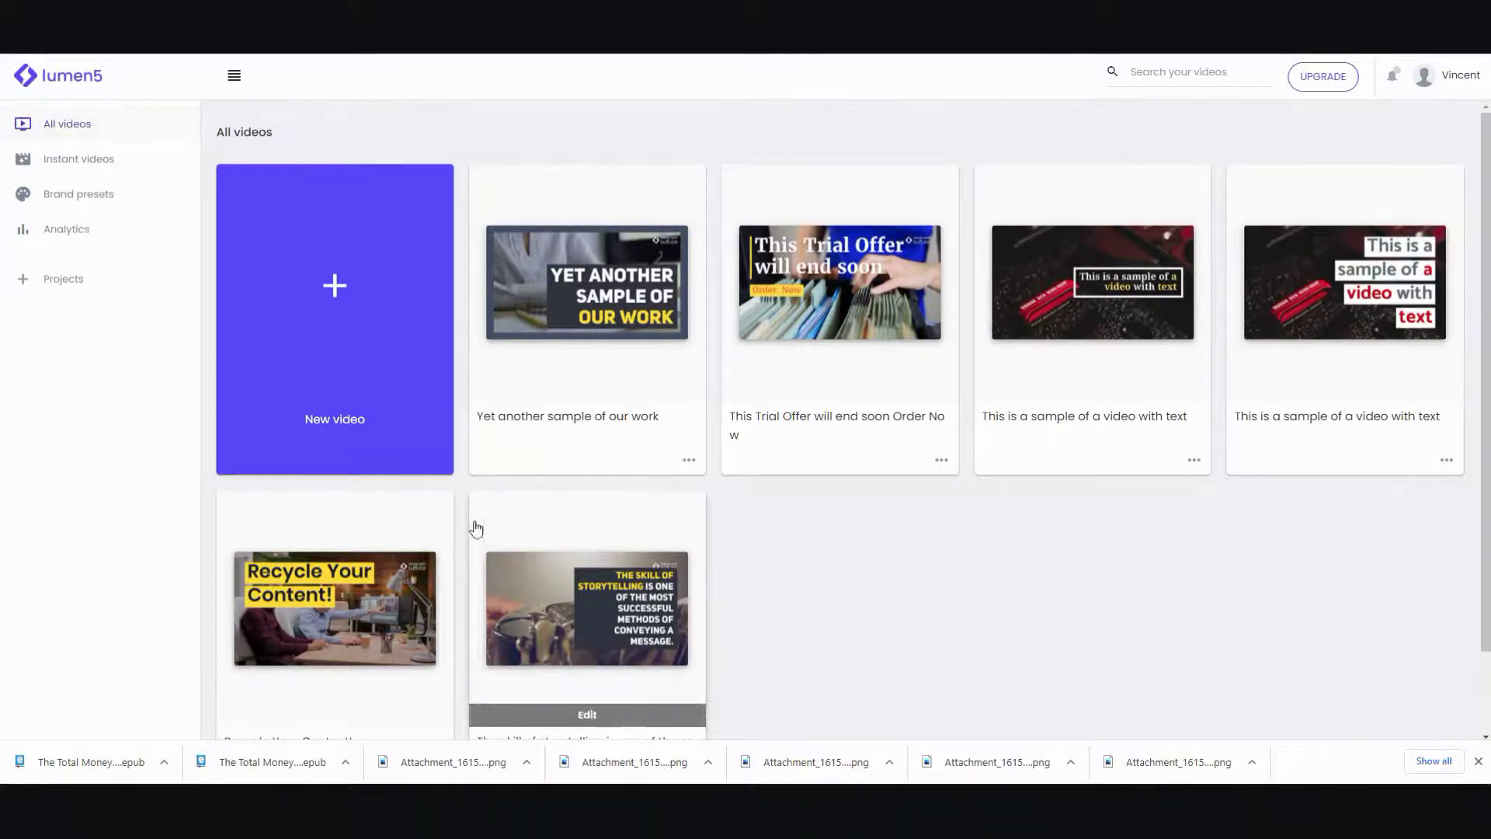
click(342, 311)
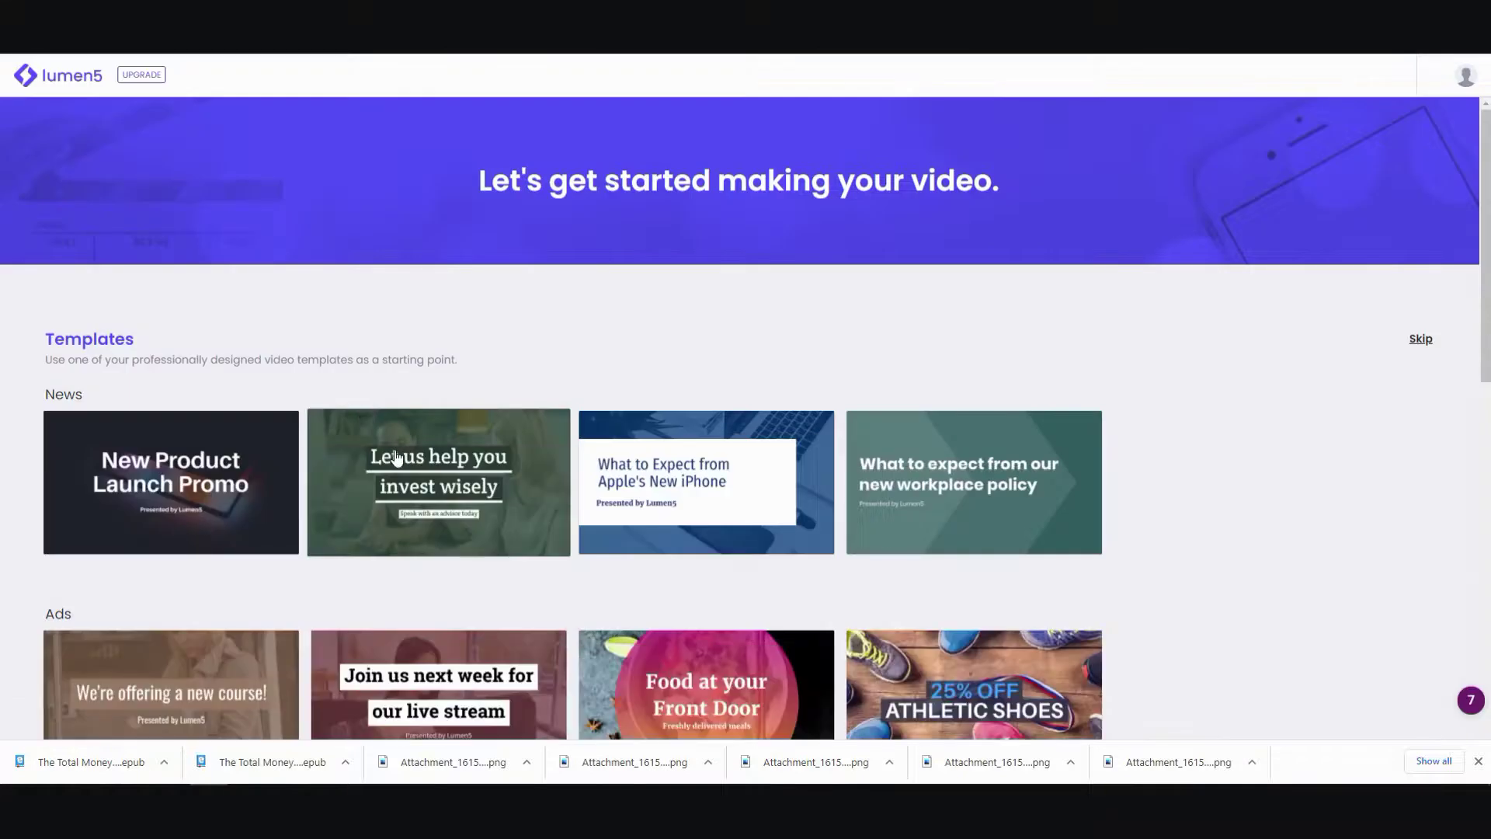
Scroll through the News, Ads, How-to/Tutorials and Listicles templates, previewing cards along the way.
scroll(396, 457, down, 1)
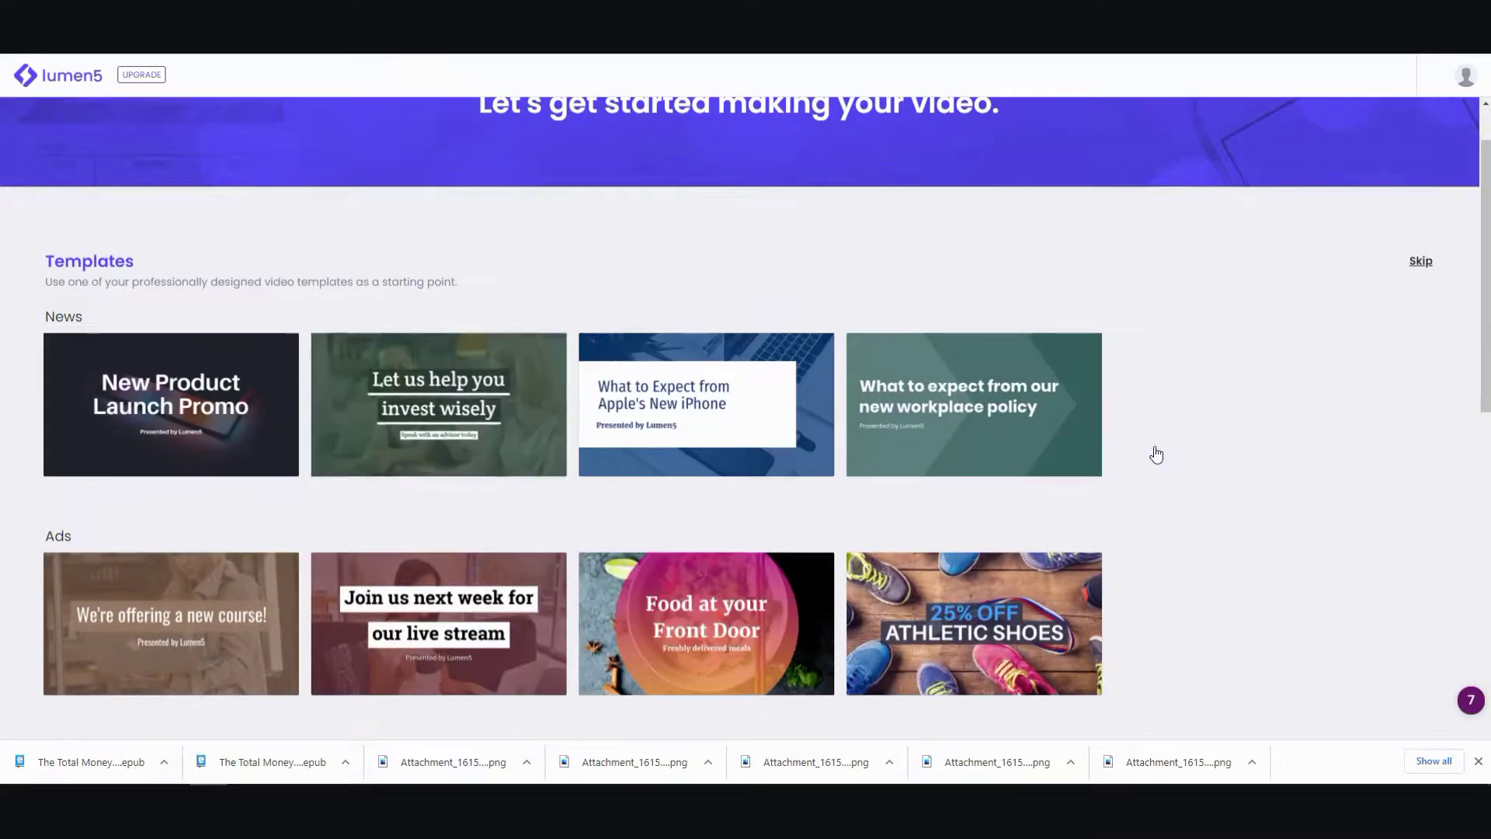
scroll(1144, 456, down, 1)
scroll(1148, 457, down, 1)
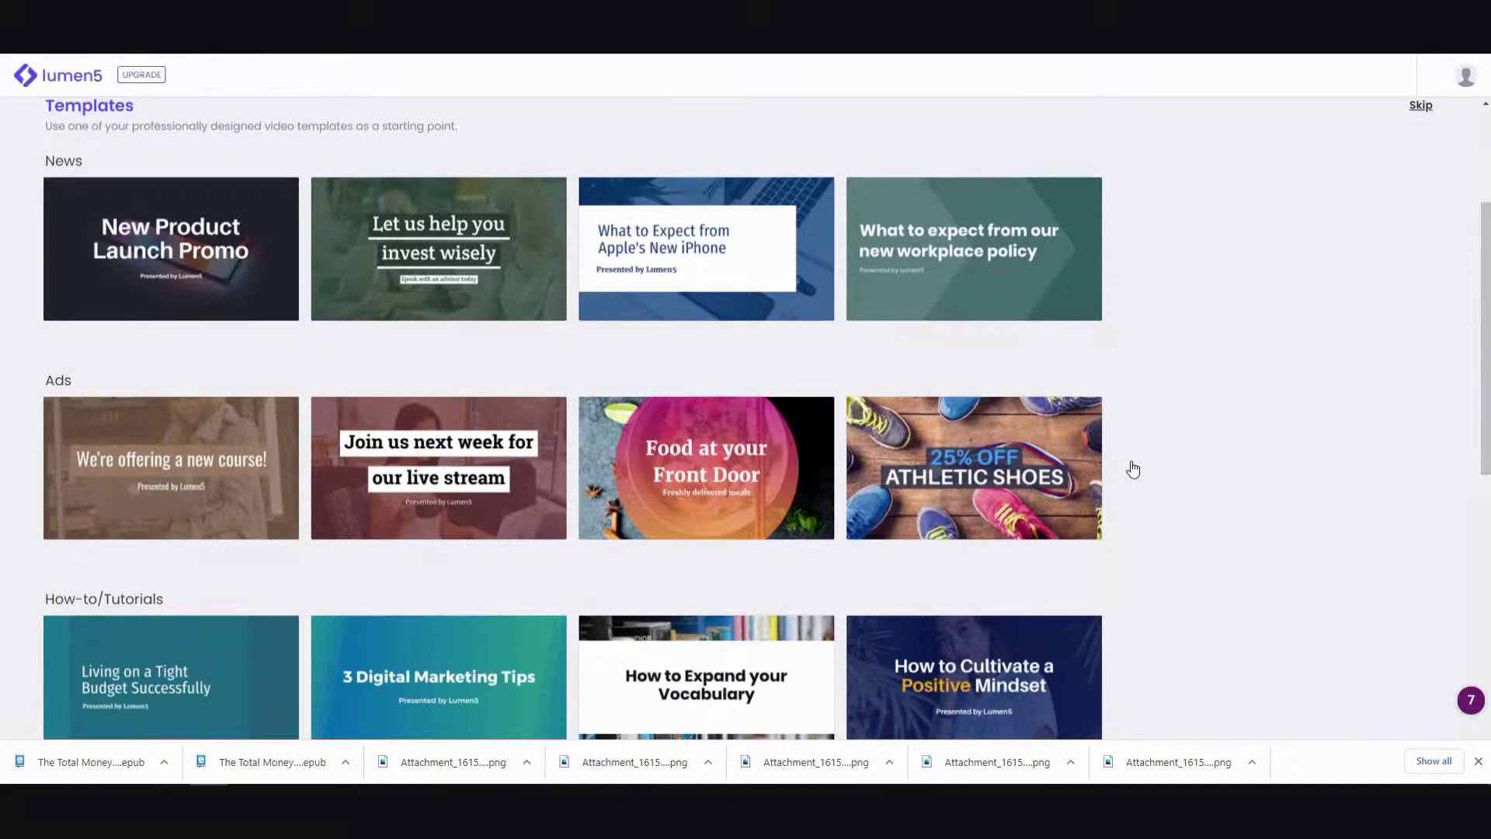
mouse_move(243, 247)
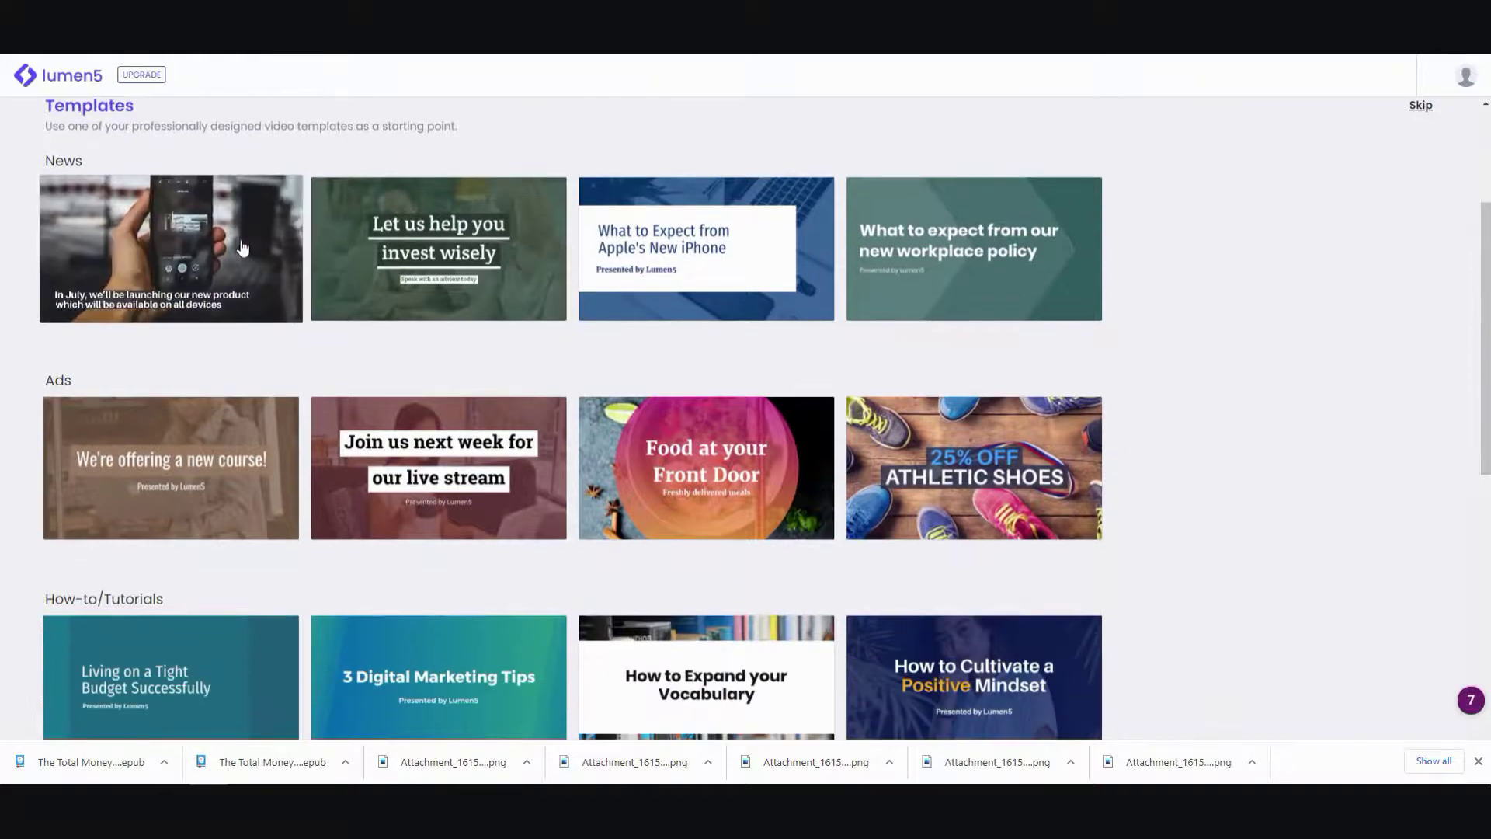
scroll(239, 242, down, 2)
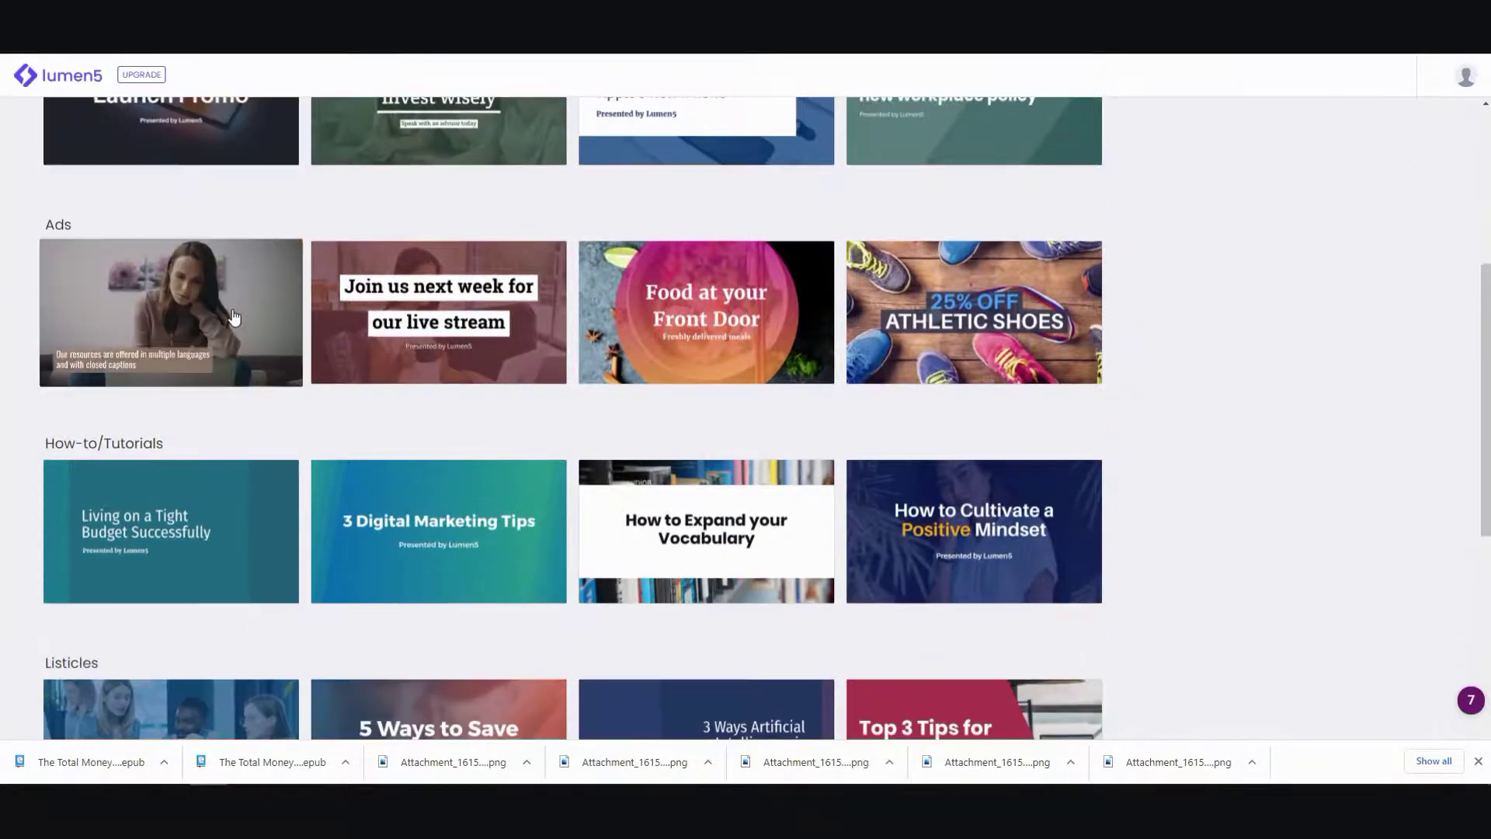
scroll(231, 322, down, 2)
scroll(230, 333, down, 1)
scroll(229, 332, down, 2)
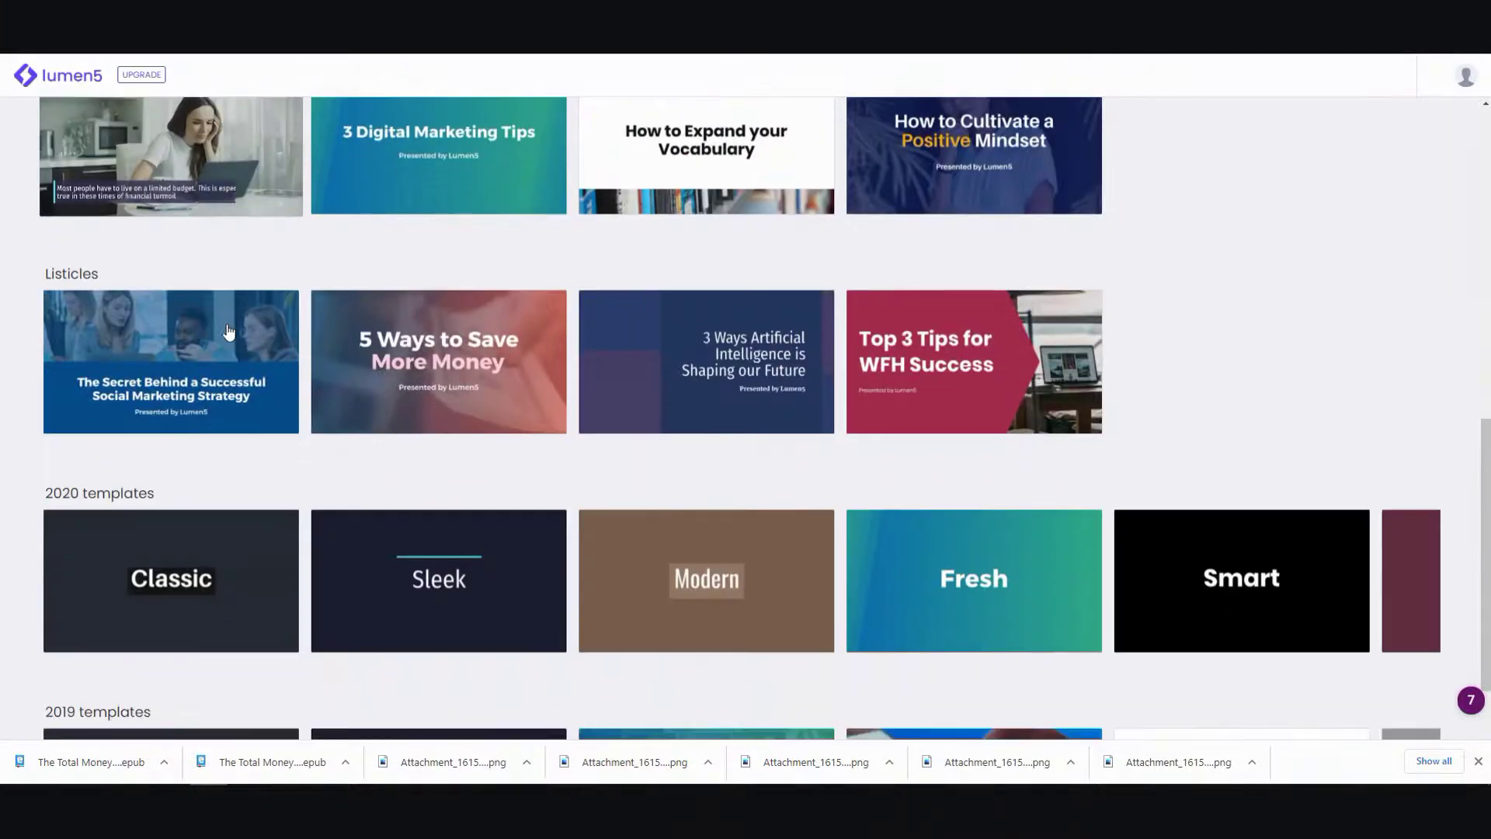
scroll(227, 329, down, 2)
scroll(229, 330, down, 1)
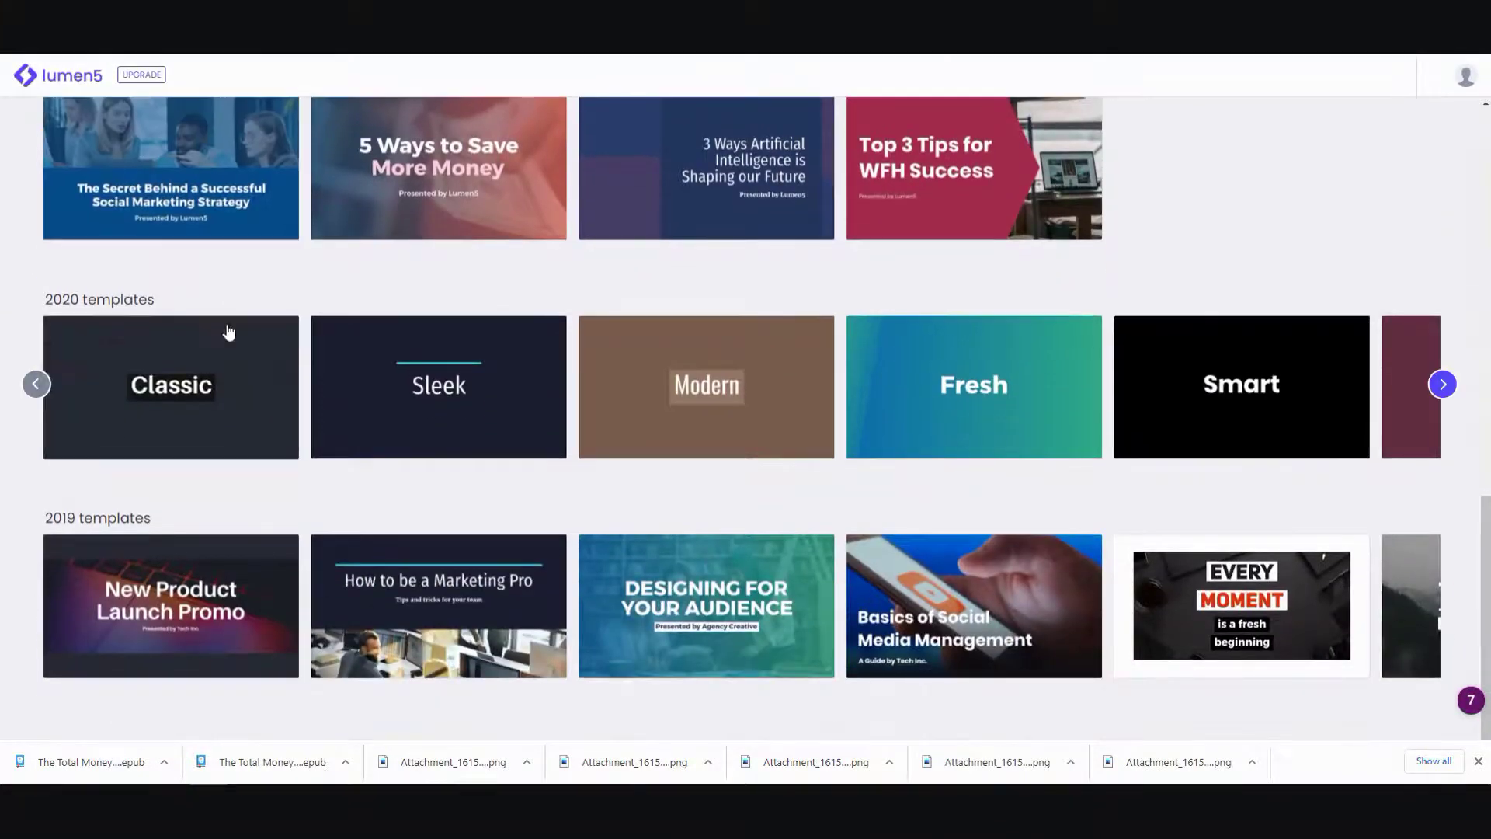
scroll(852, 495, up, 4)
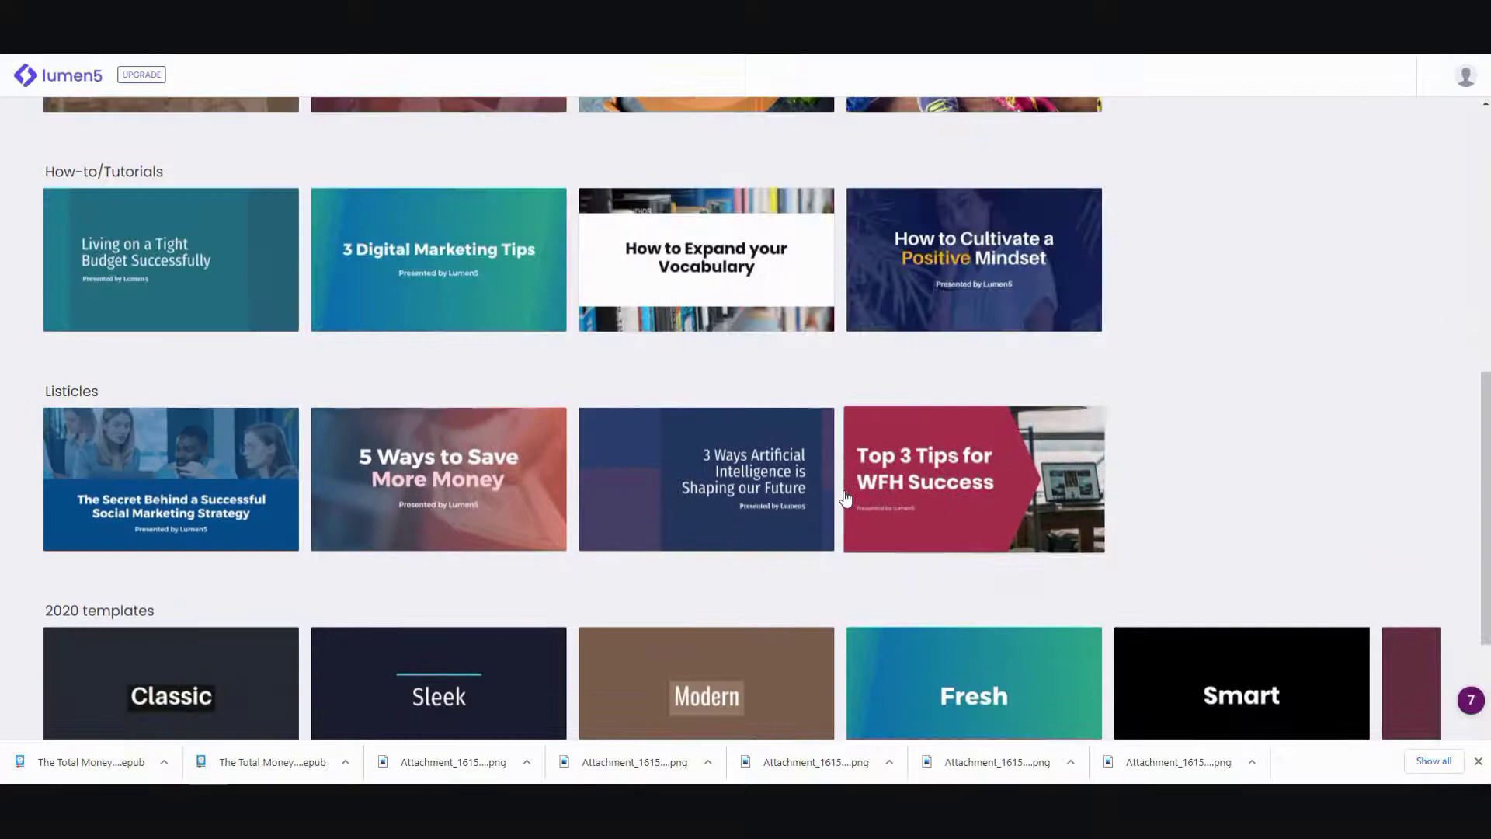
scroll(889, 589, down, 4)
scroll(857, 580, up, 4)
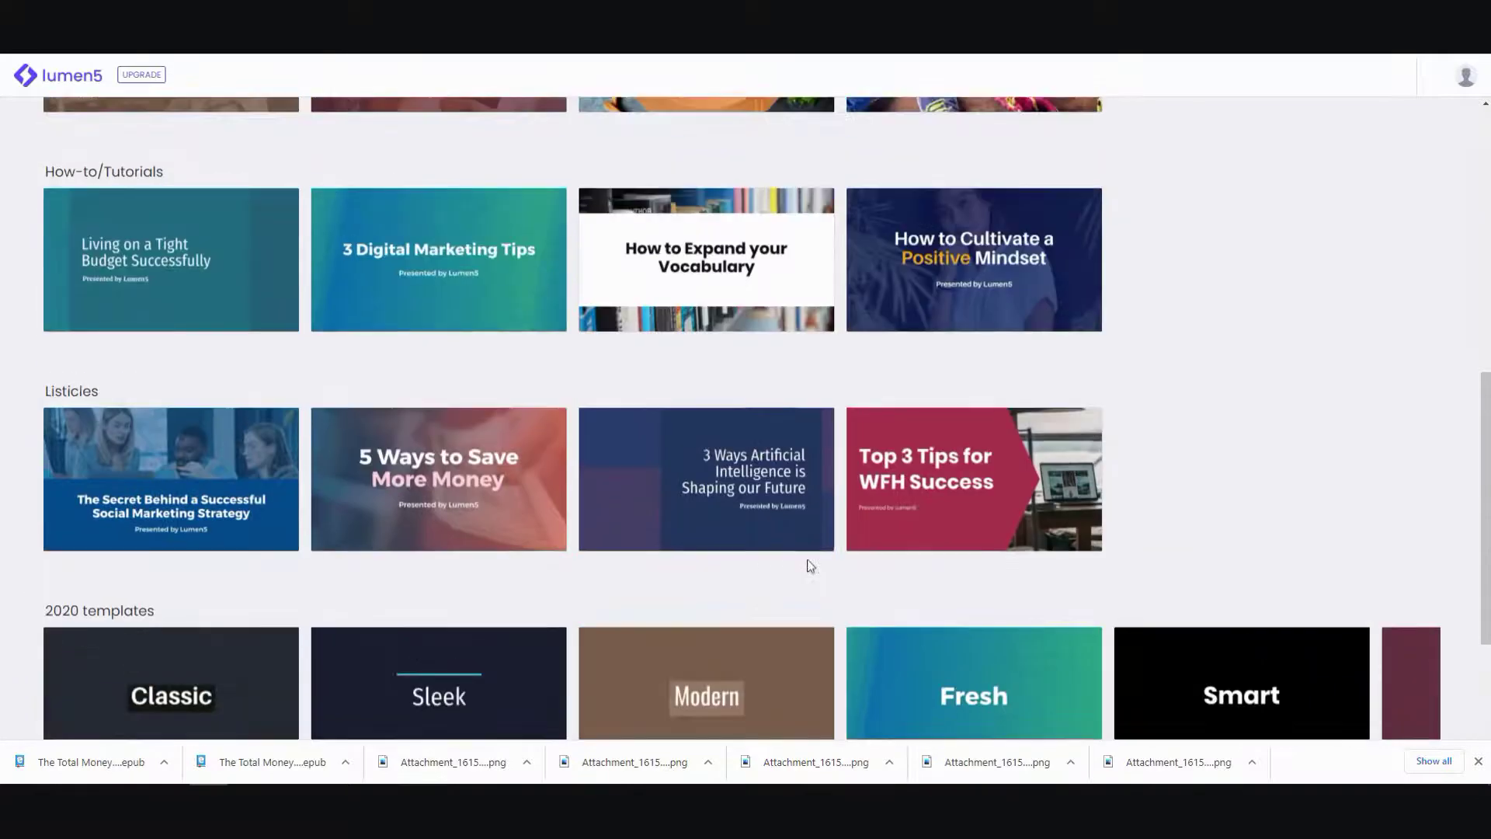
scroll(766, 540, up, 1)
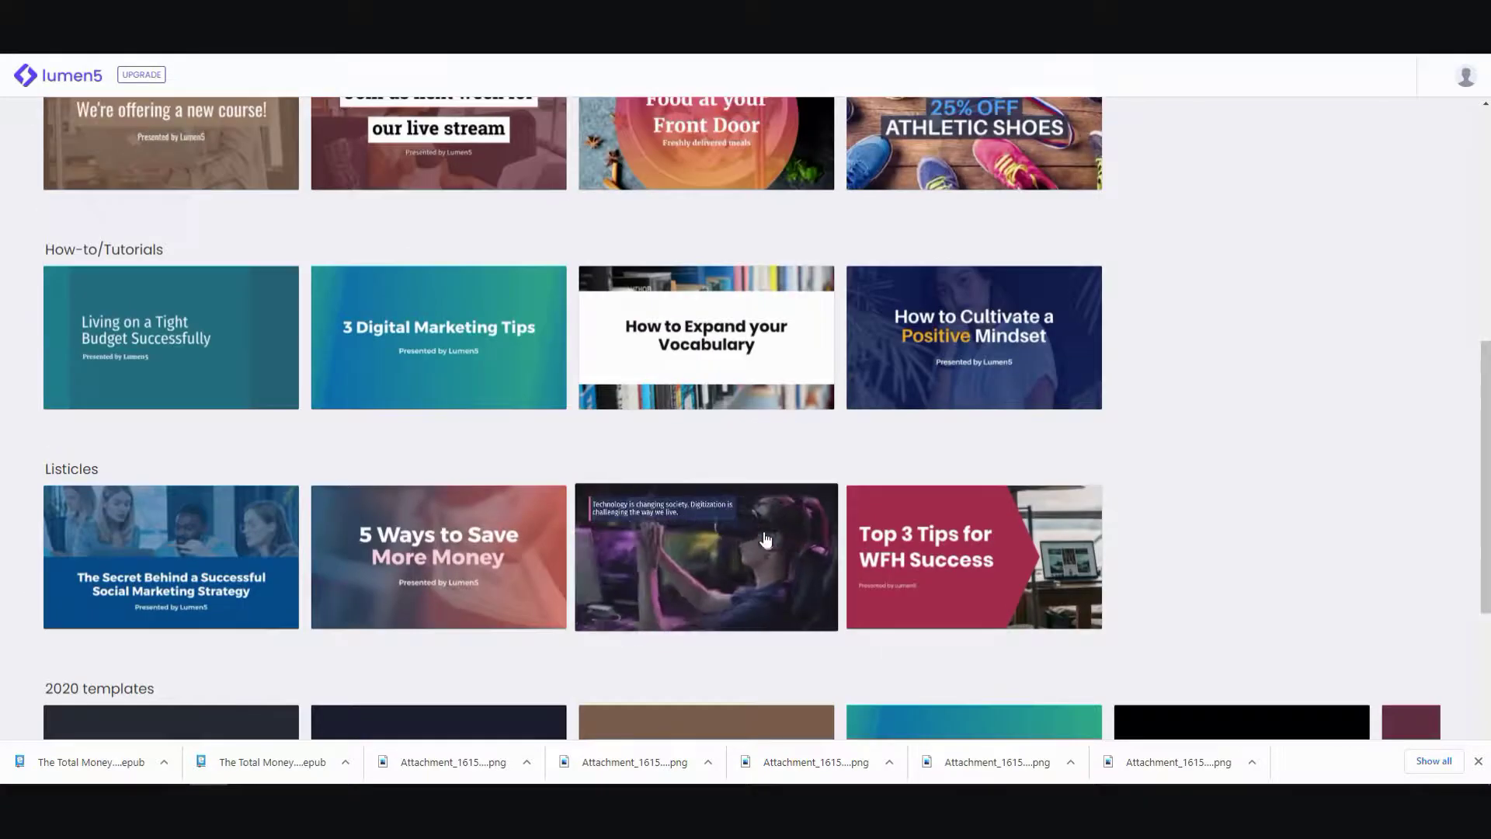
scroll(764, 541, up, 1)
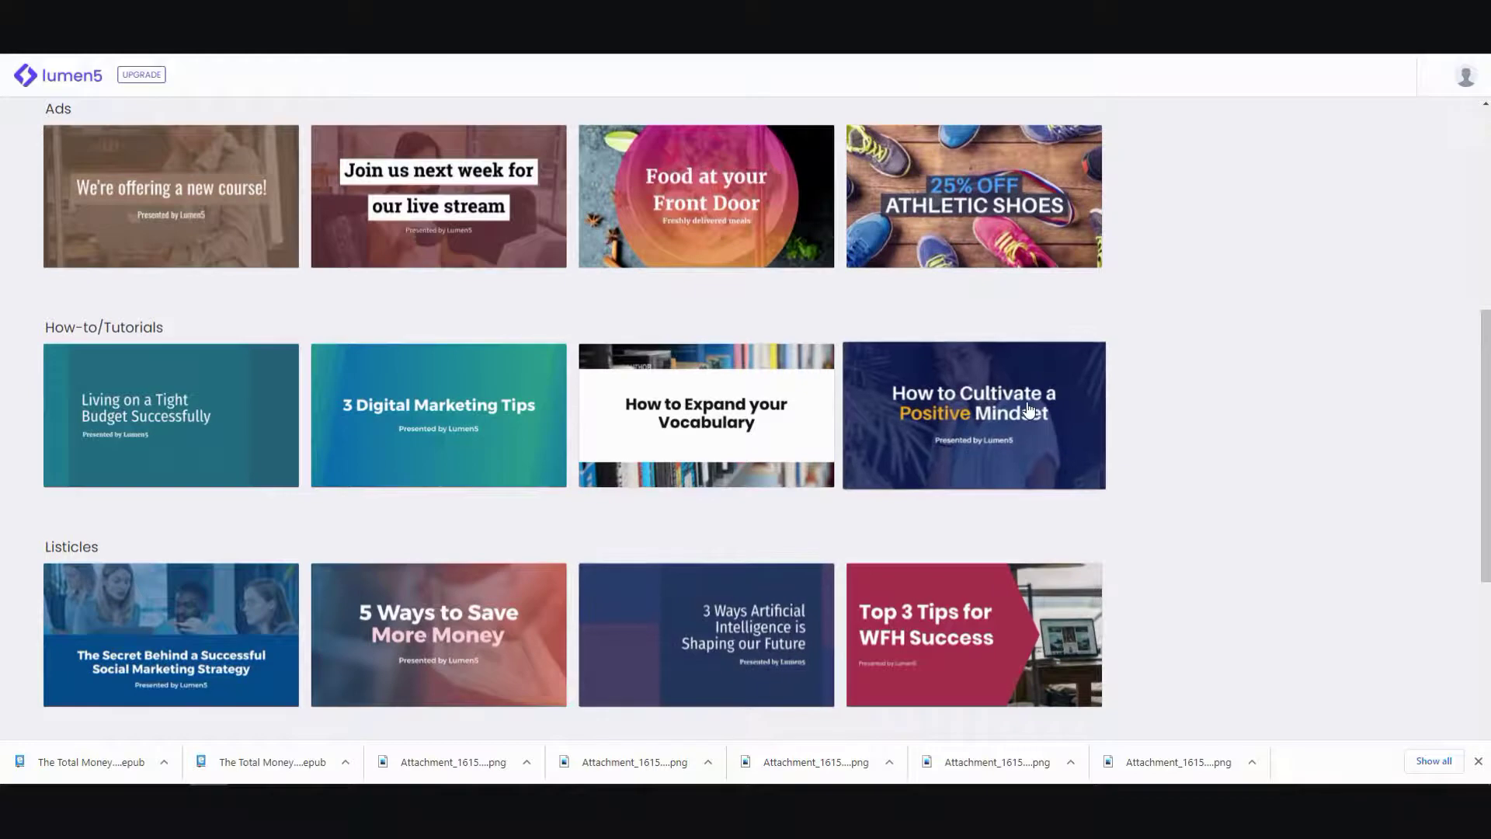
Pick the How to Cultivate a Positive Mindset template and browse the Facebook-to-Custom video formats.
mouse_move(1029, 410)
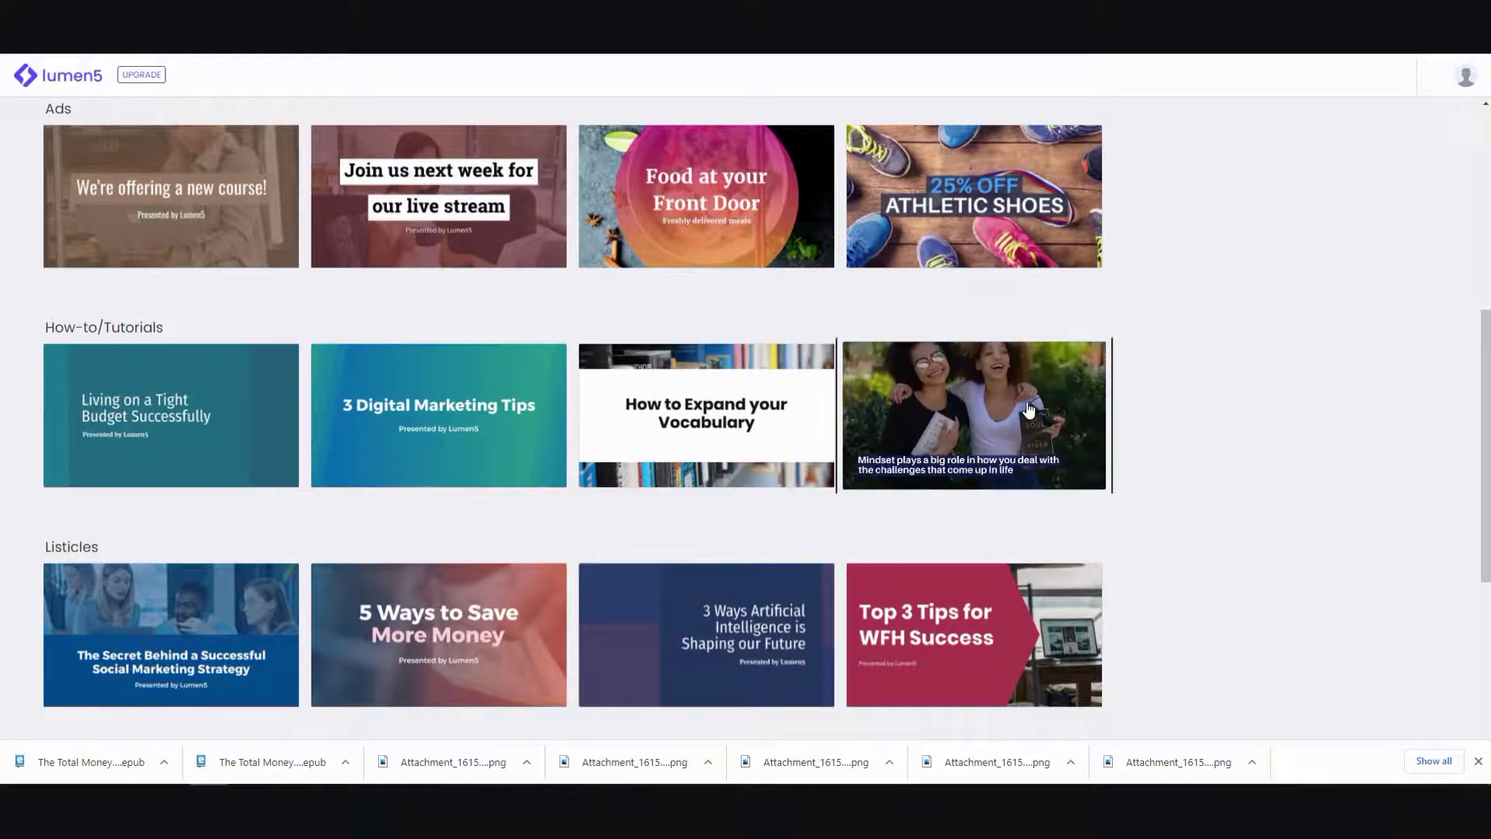
click(1029, 409)
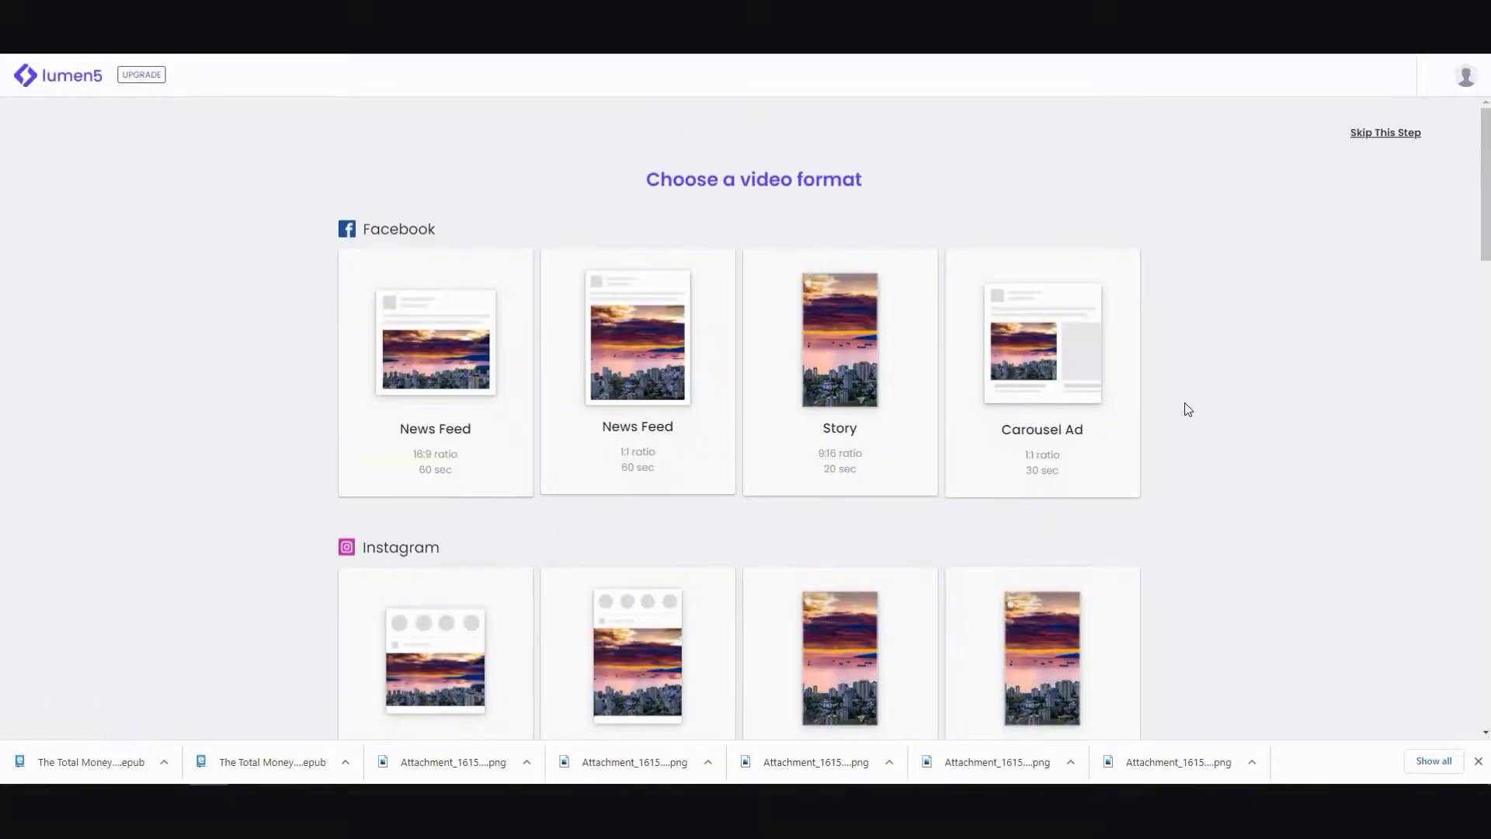
scroll(1186, 408, down, 3)
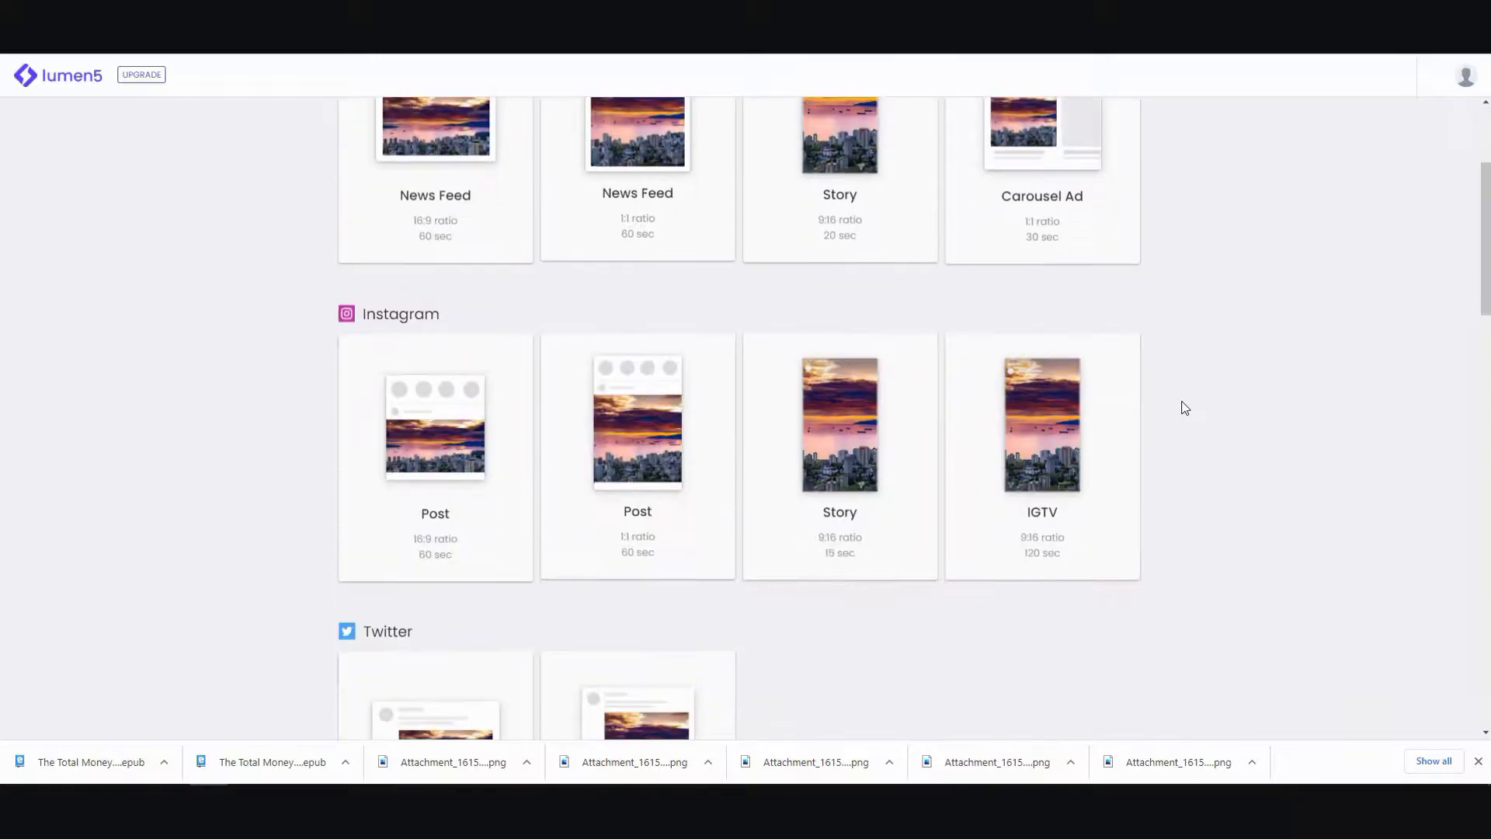
scroll(1183, 407, down, 3)
scroll(1184, 410, up, 6)
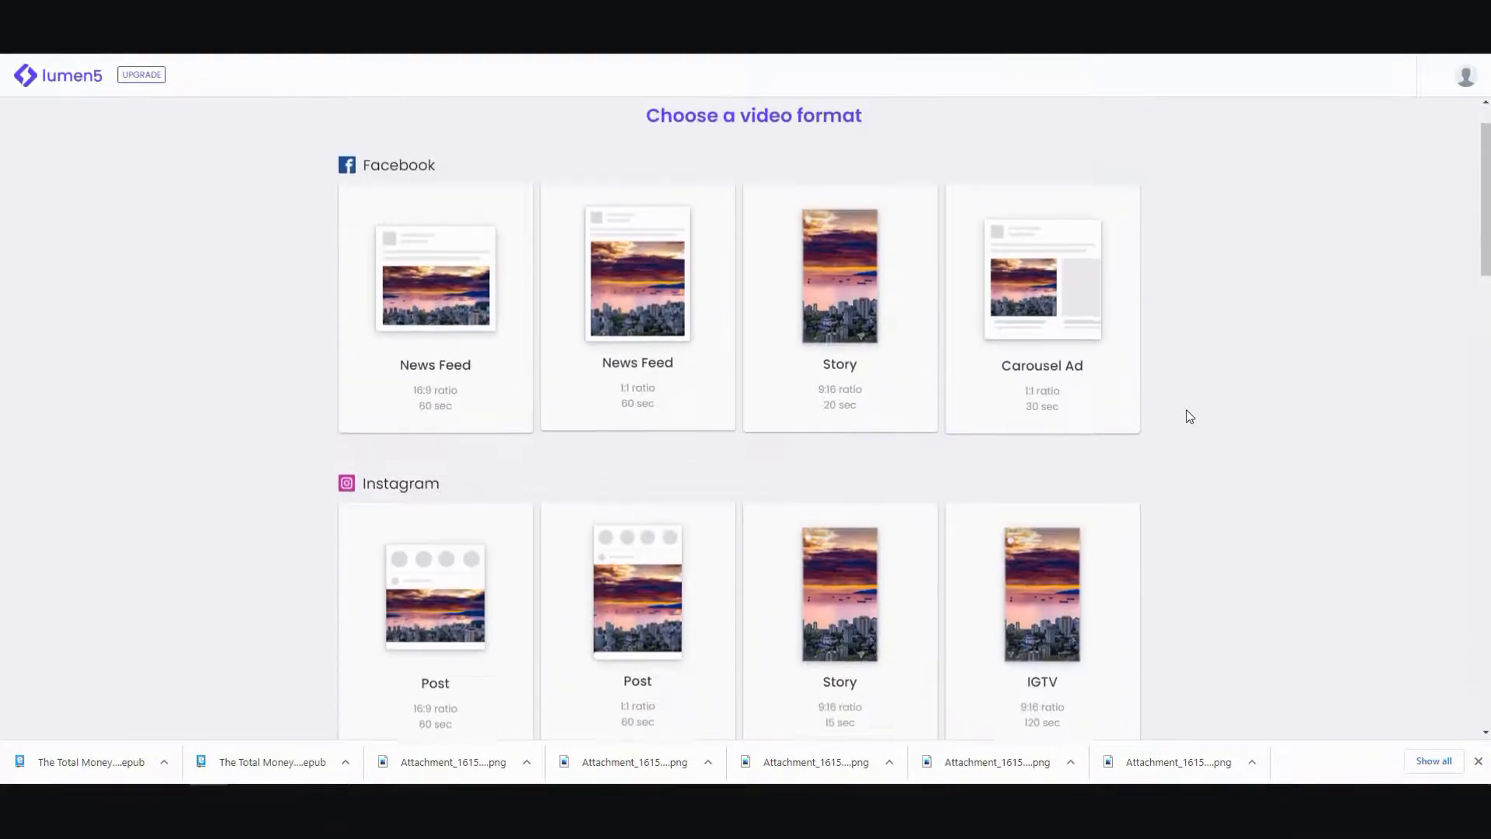
scroll(1188, 416, down, 7)
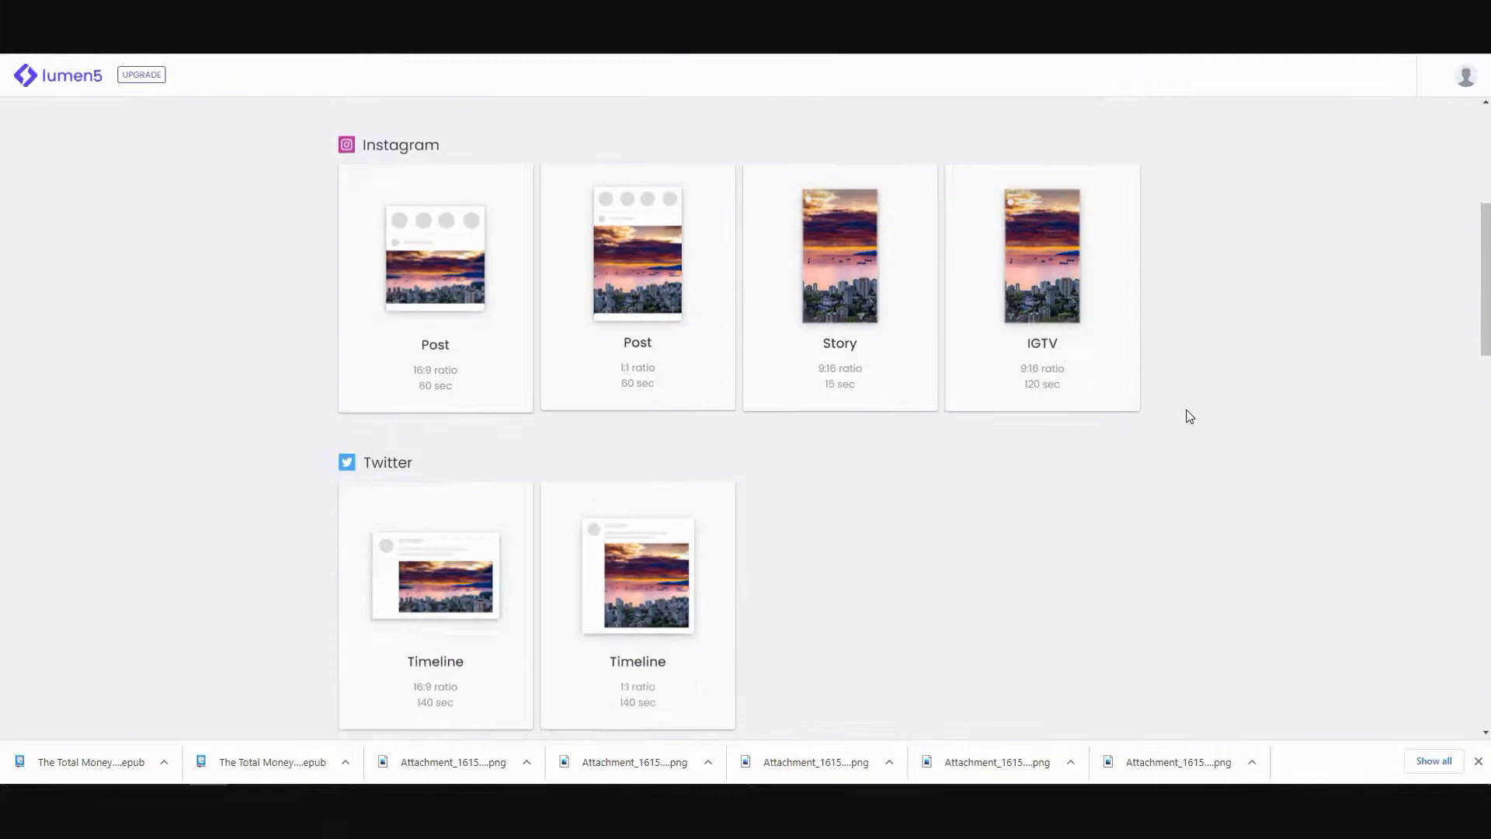
scroll(1186, 416, down, 9)
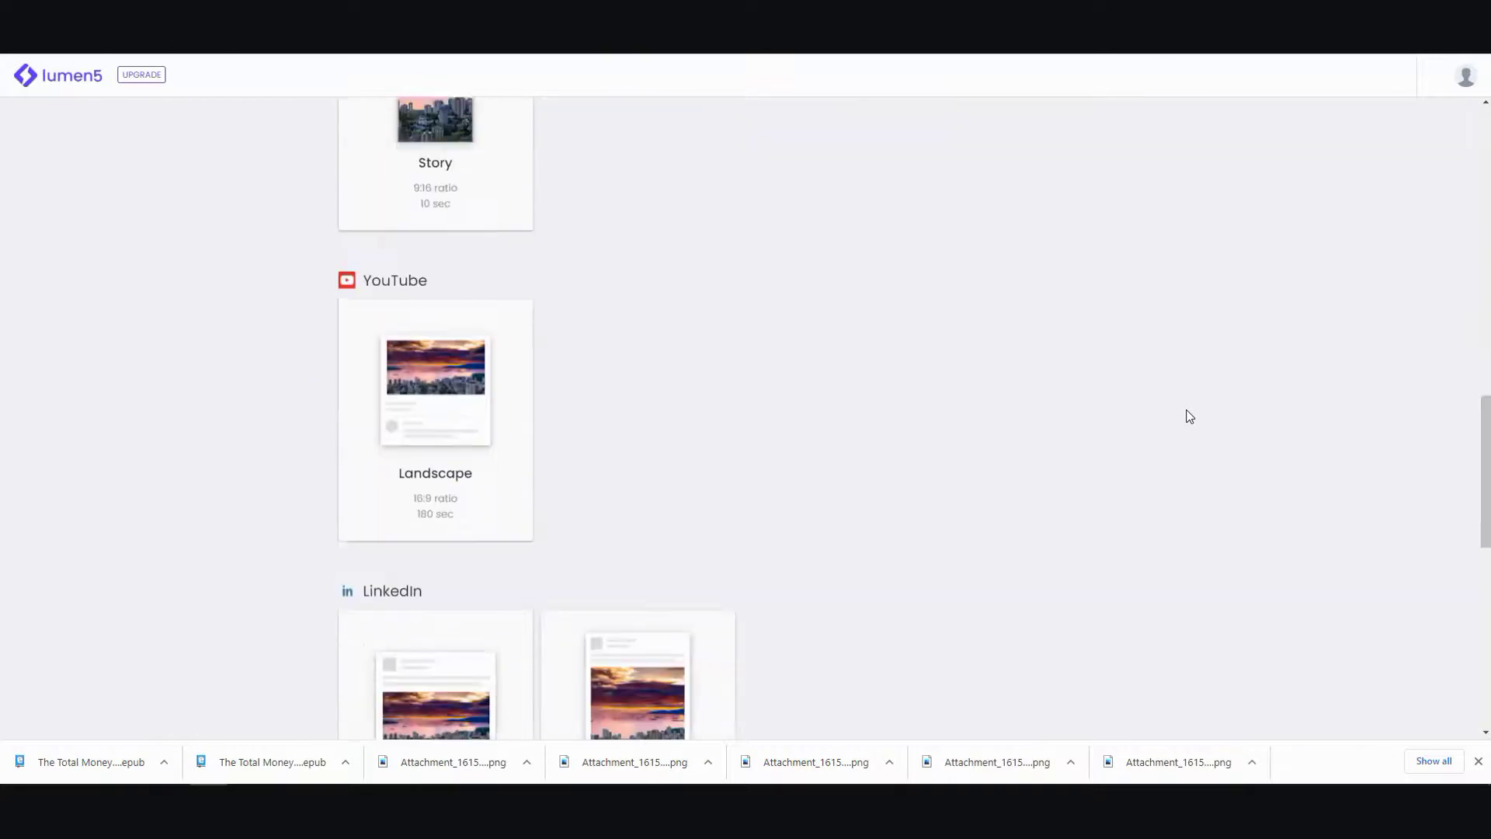
scroll(489, 420, down, 8)
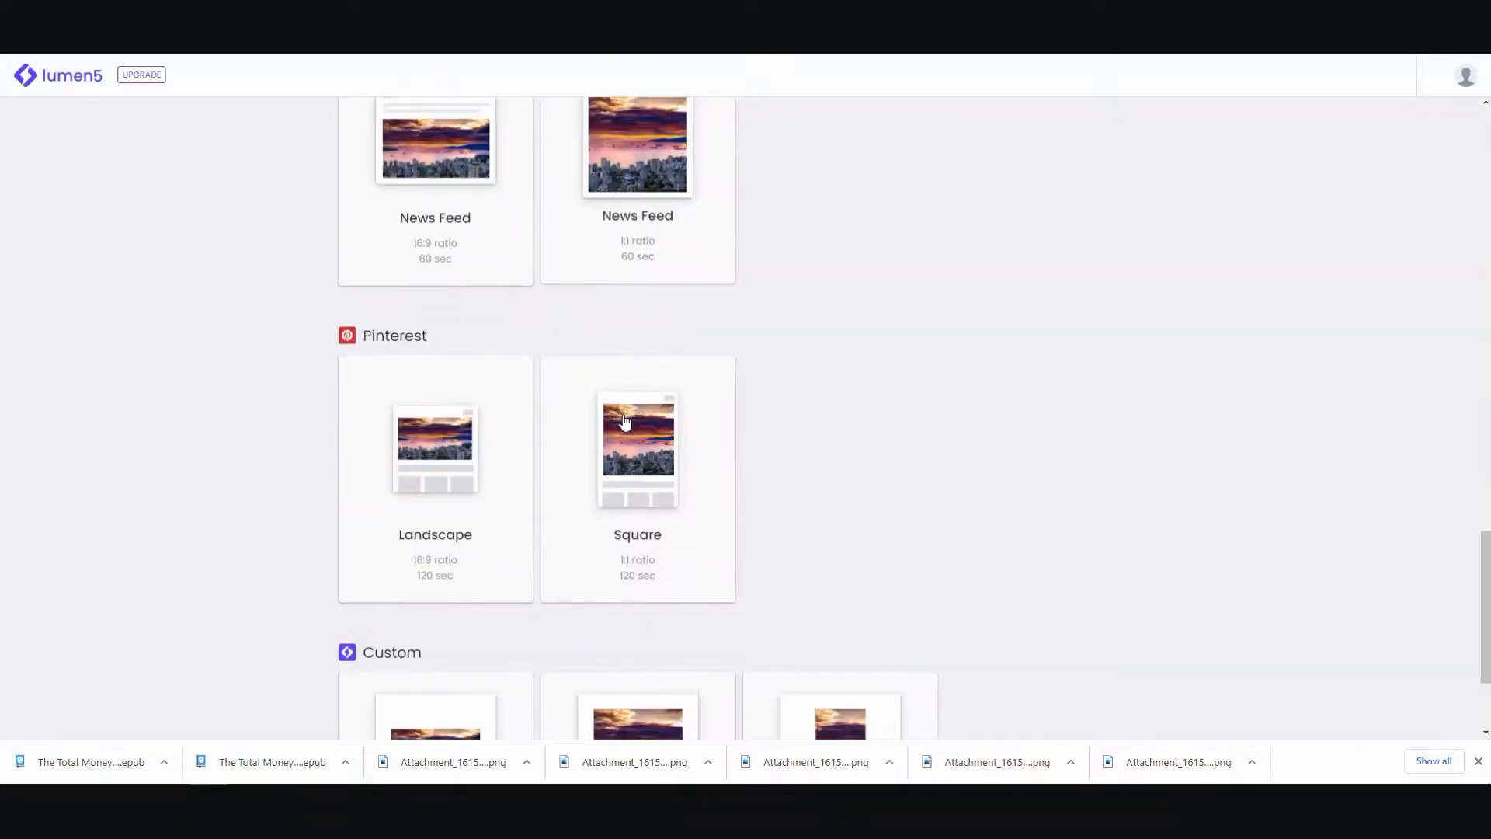
scroll(623, 423, up, 11)
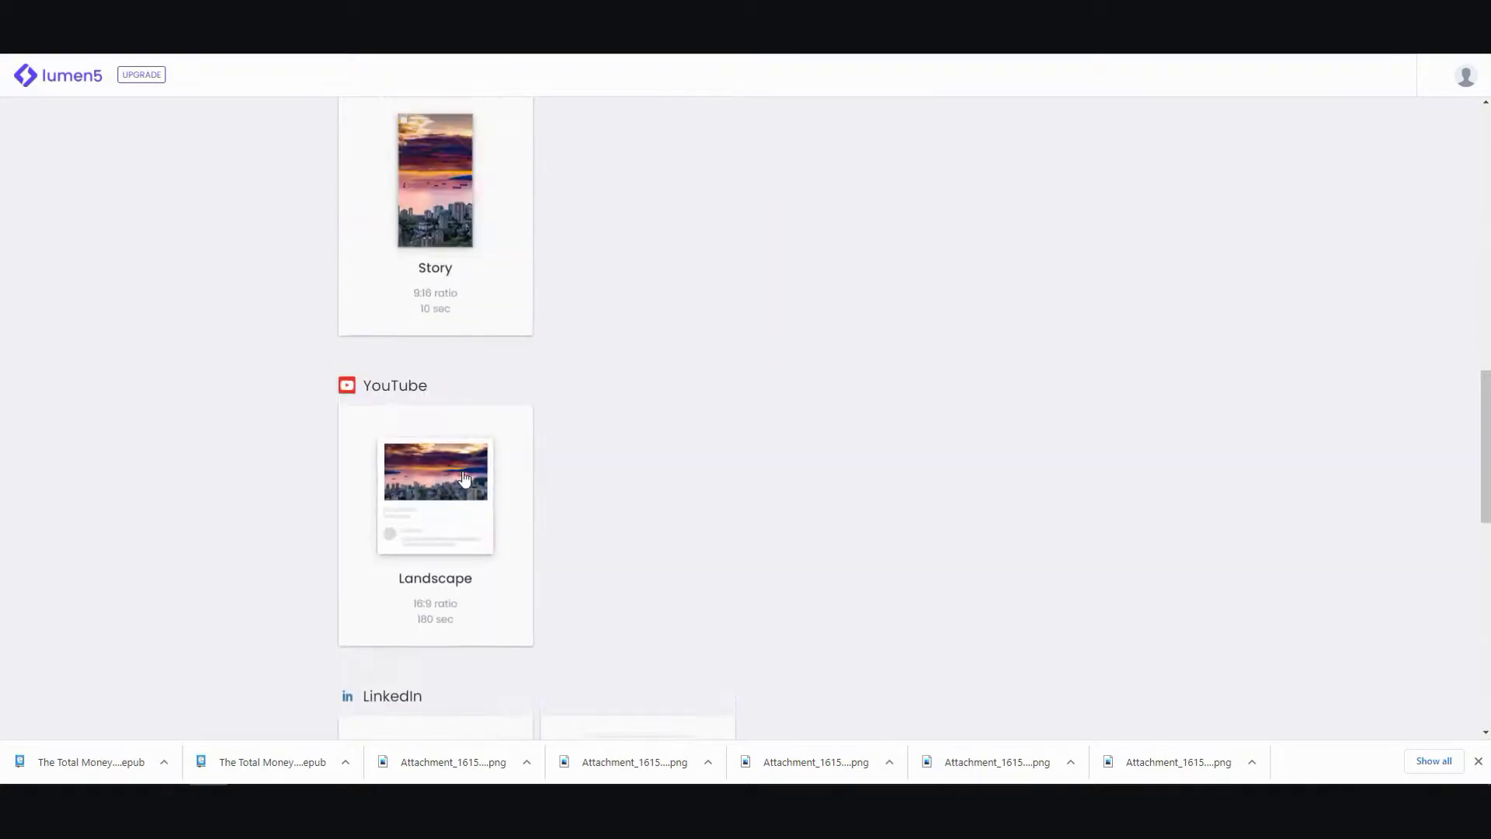
Choose the YouTube Landscape 16:9 format so the project opens in the editor.
click(465, 478)
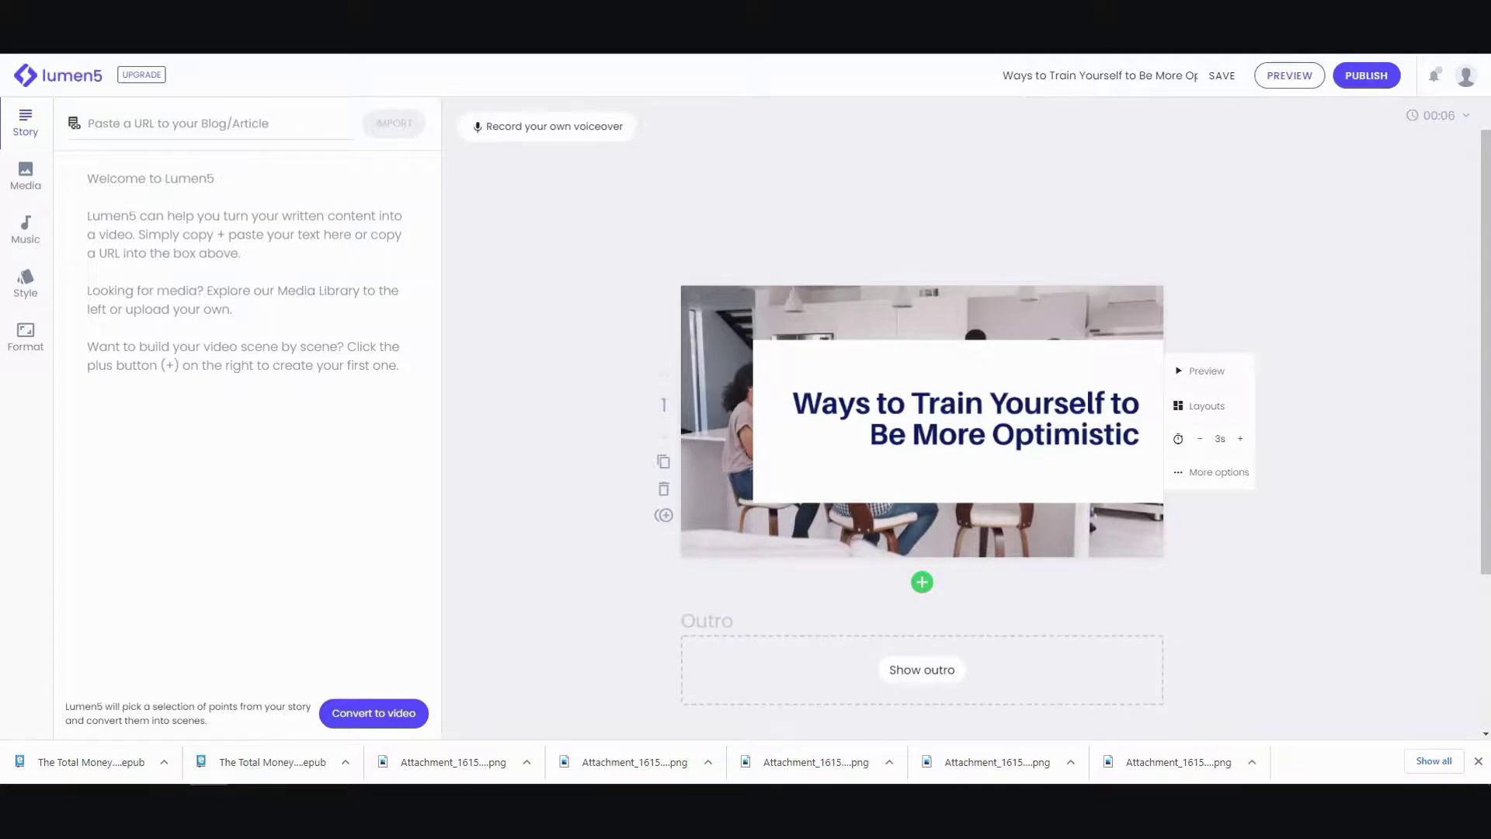
In a new Chrome tab, search Google for 'sample txt' and look over the results.
key(ctrl+t)
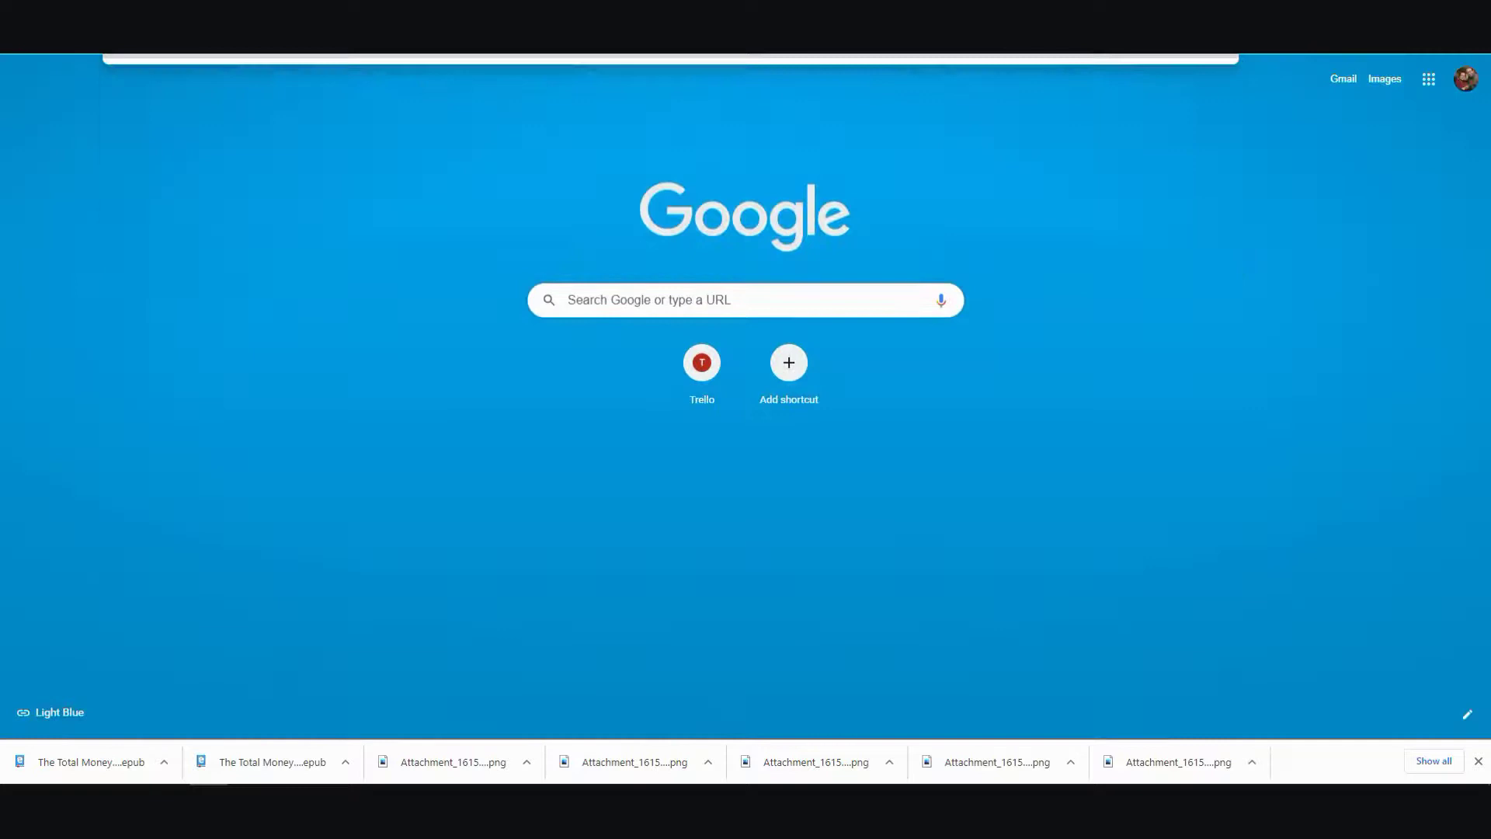
text(sample)
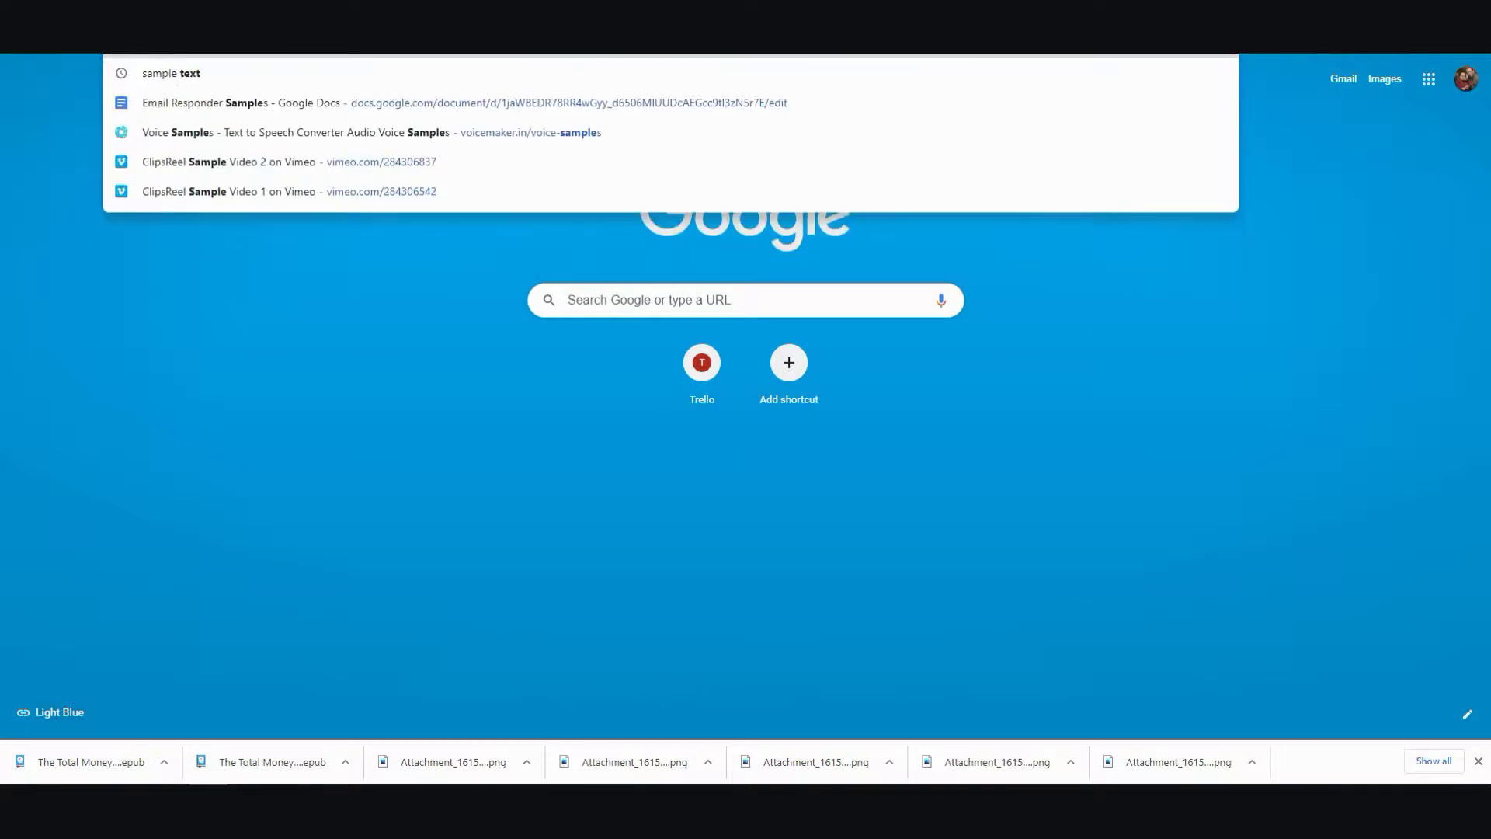
text( txt)
key(Return)
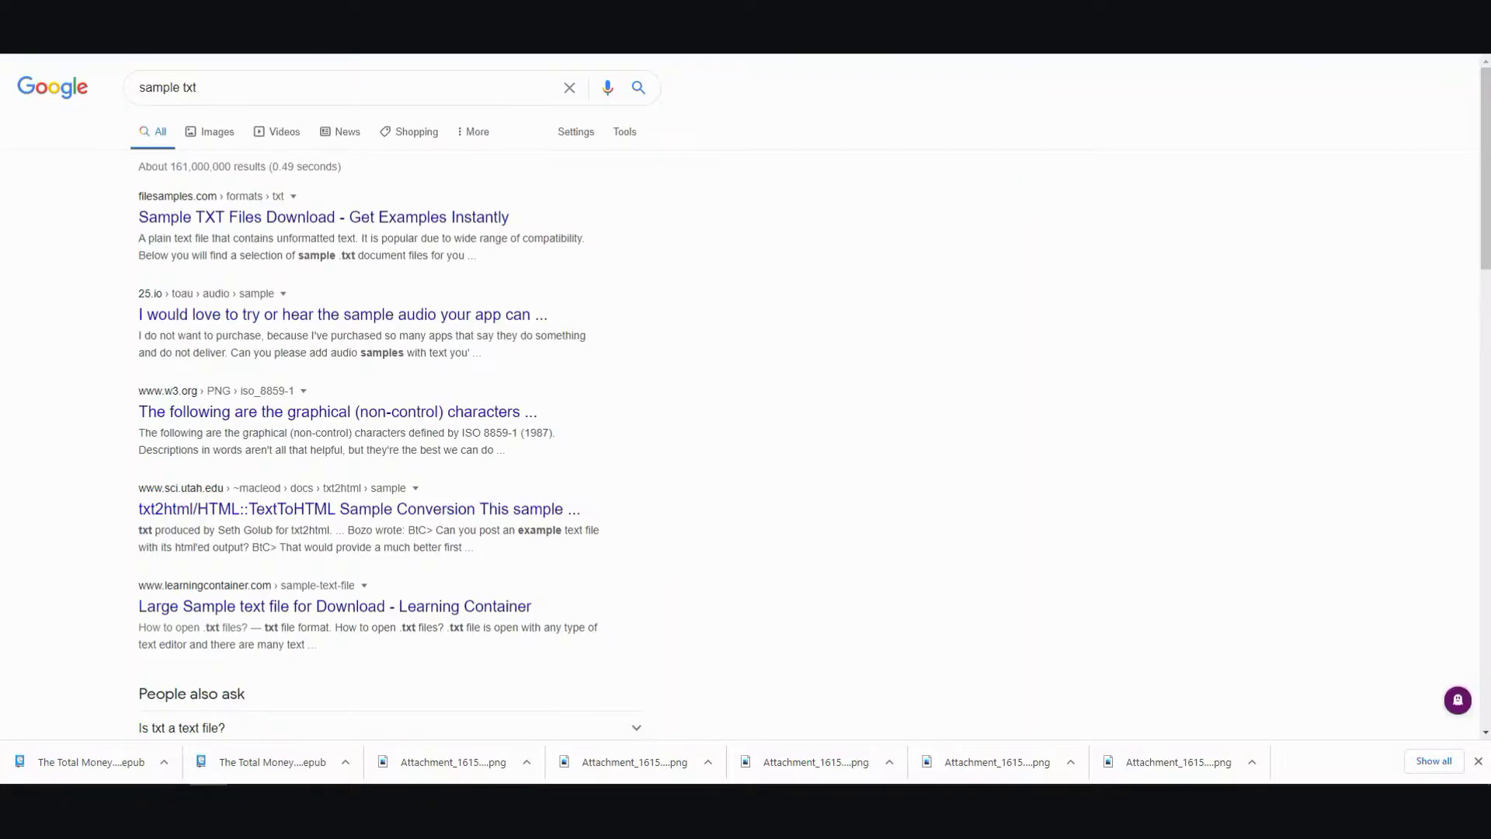
click(420, 315)
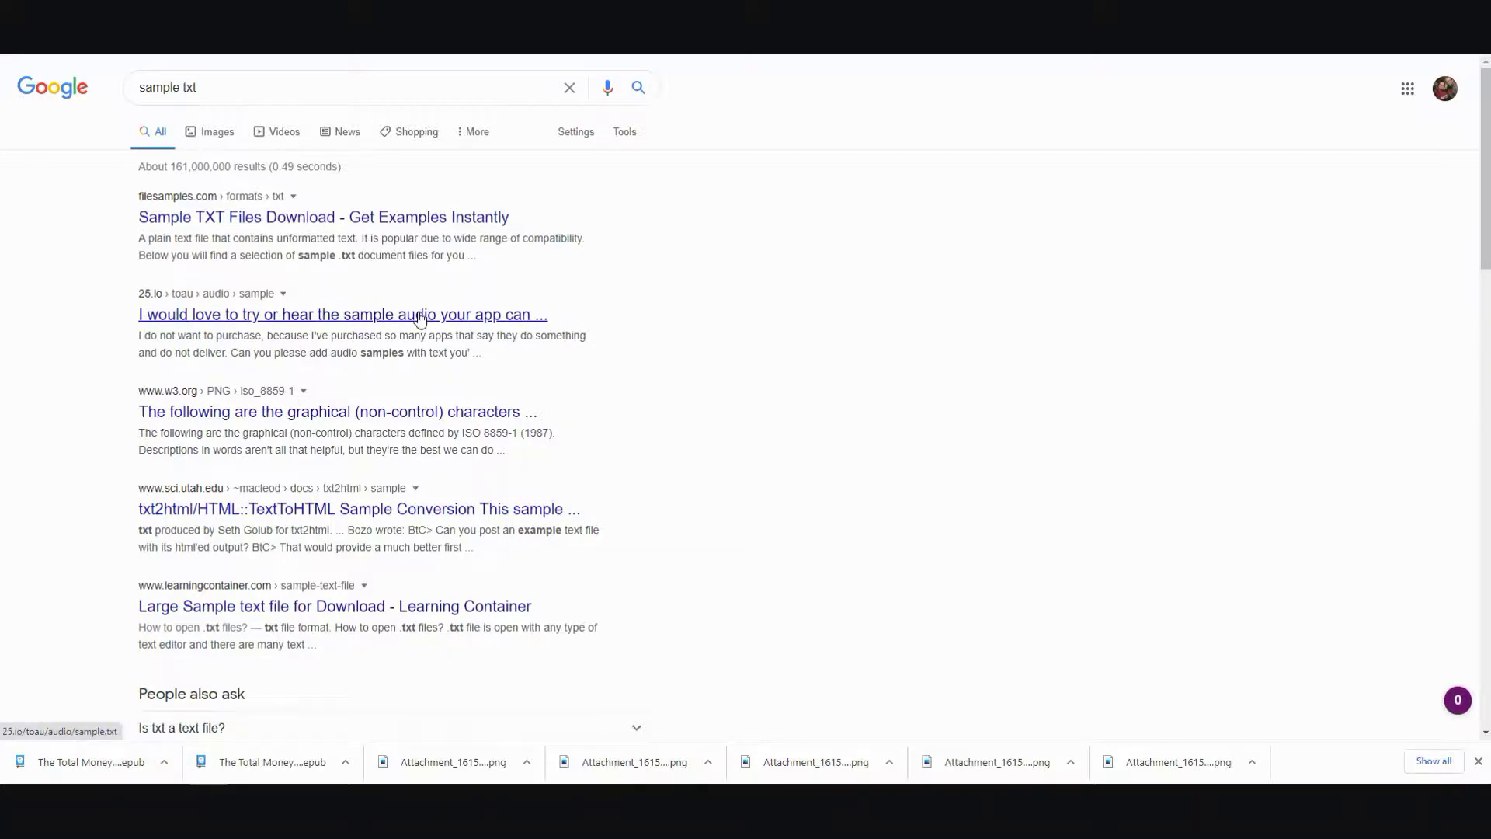
scroll(420, 318, down, 3)
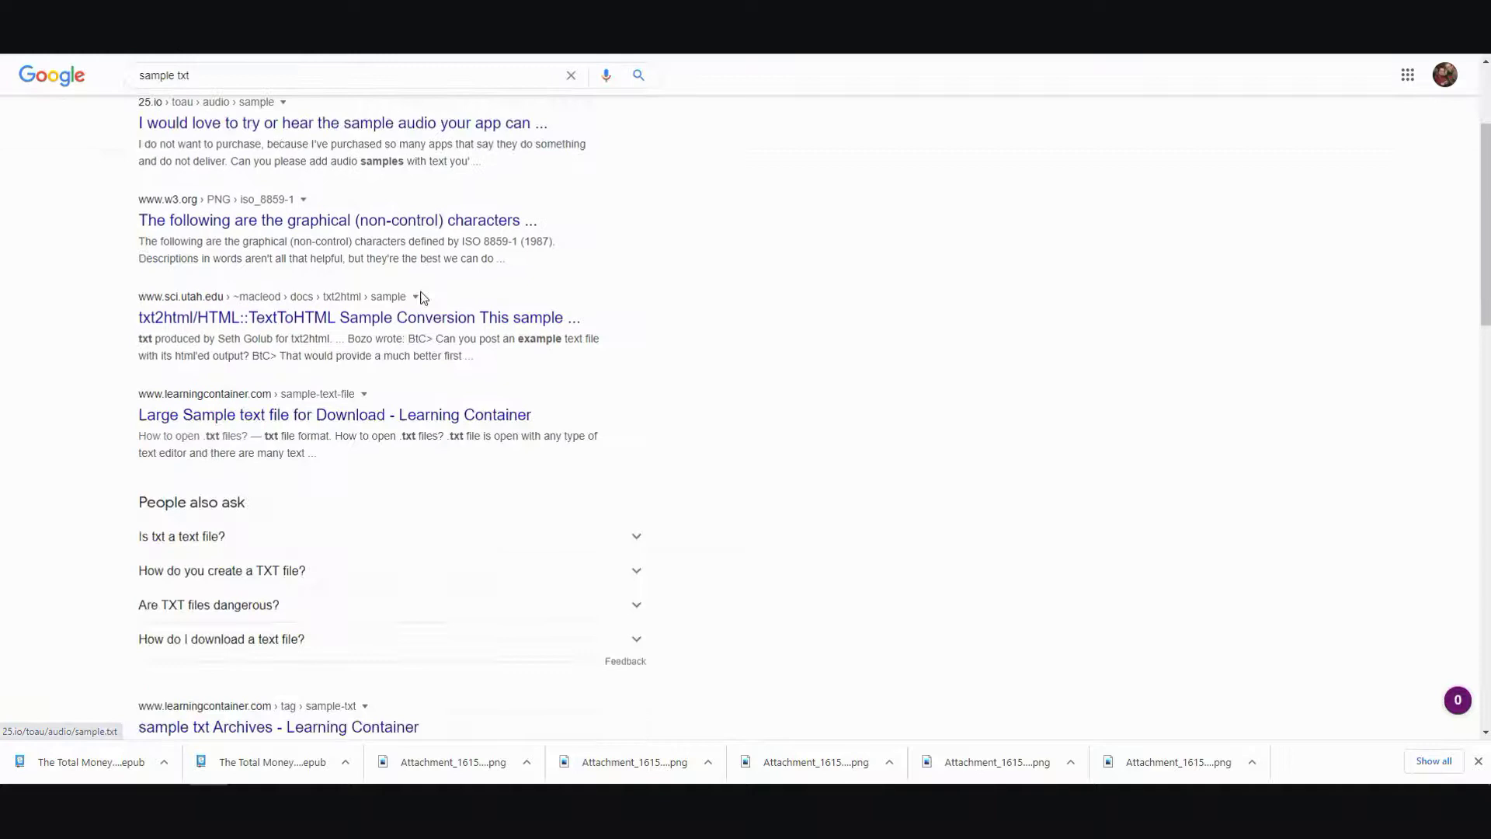
scroll(348, 388, up, 3)
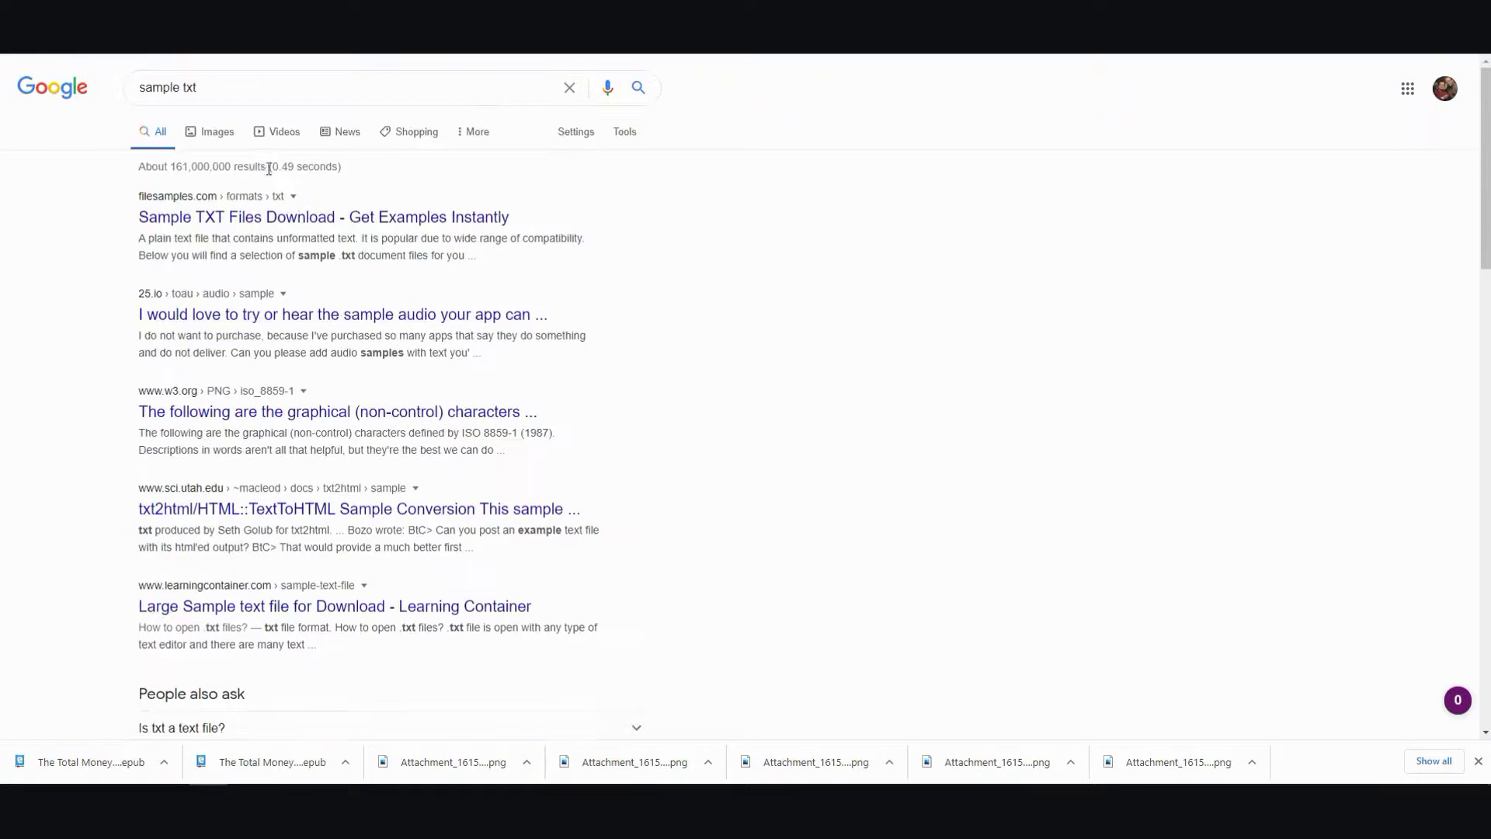
Replace the query with the 'ezine articles' suggestion and run that search.
triple_click(223, 91)
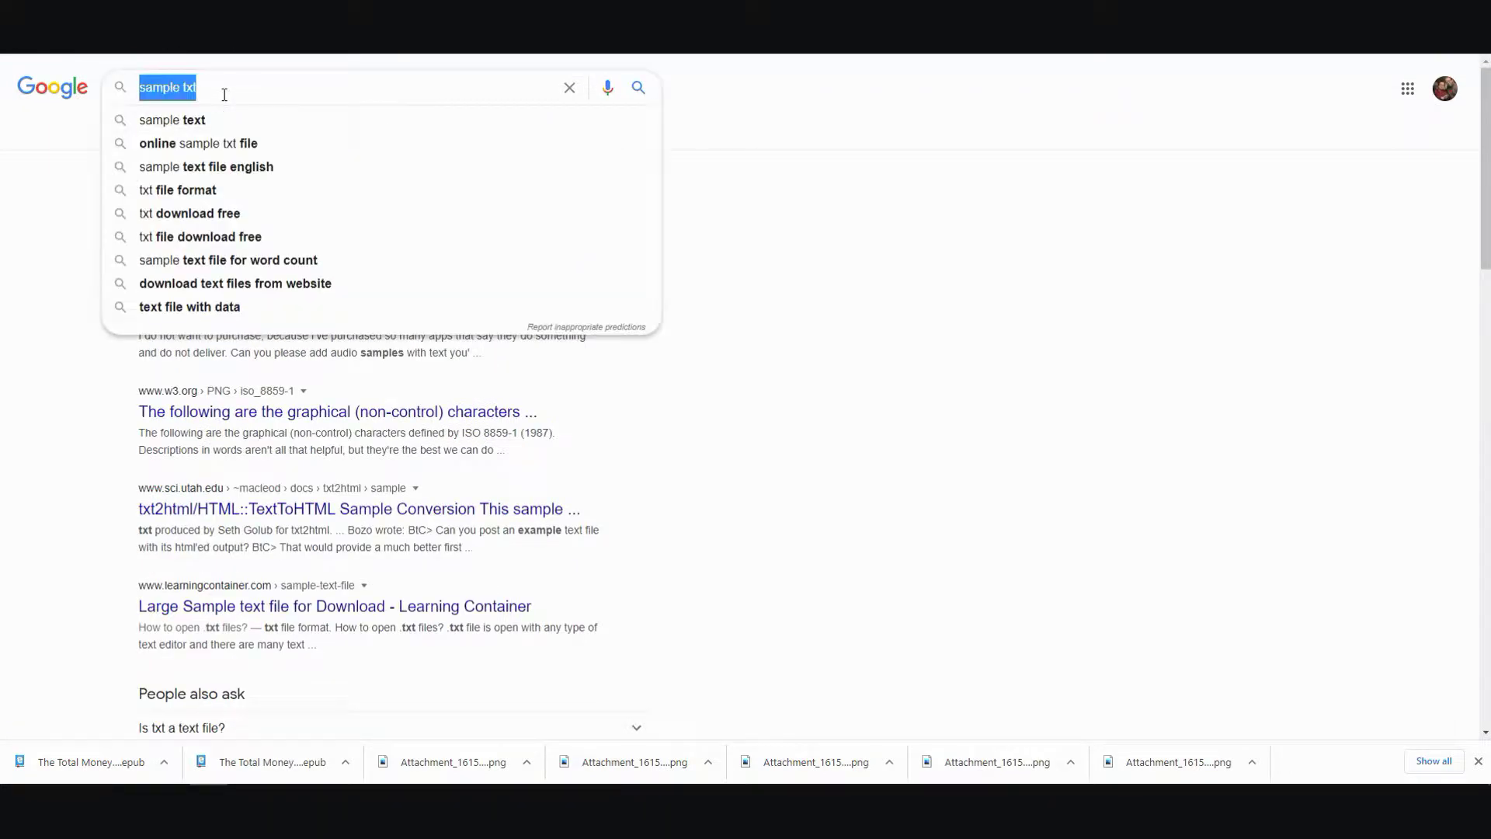
text(ezin)
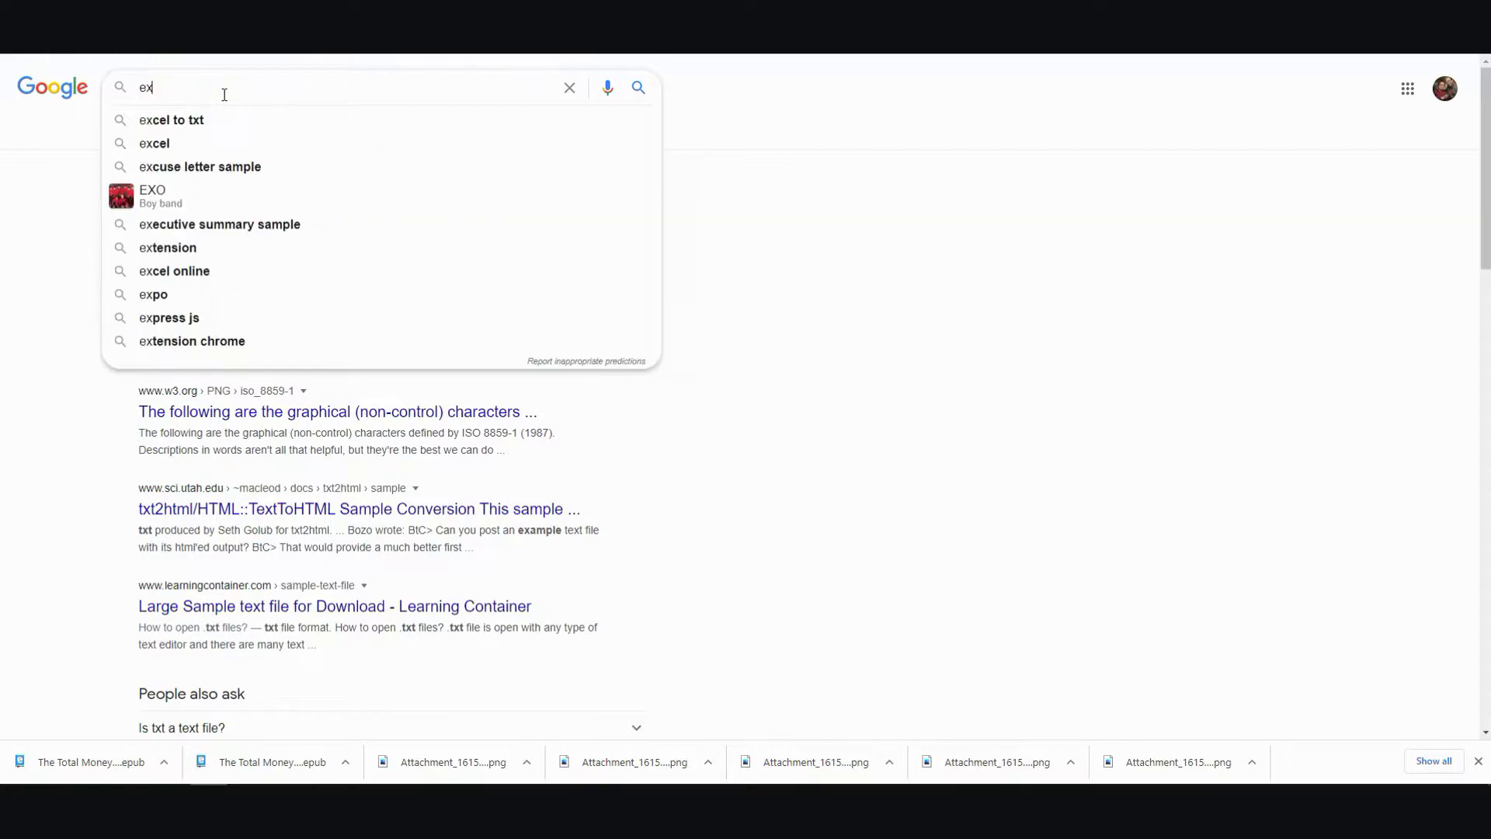
text(e)
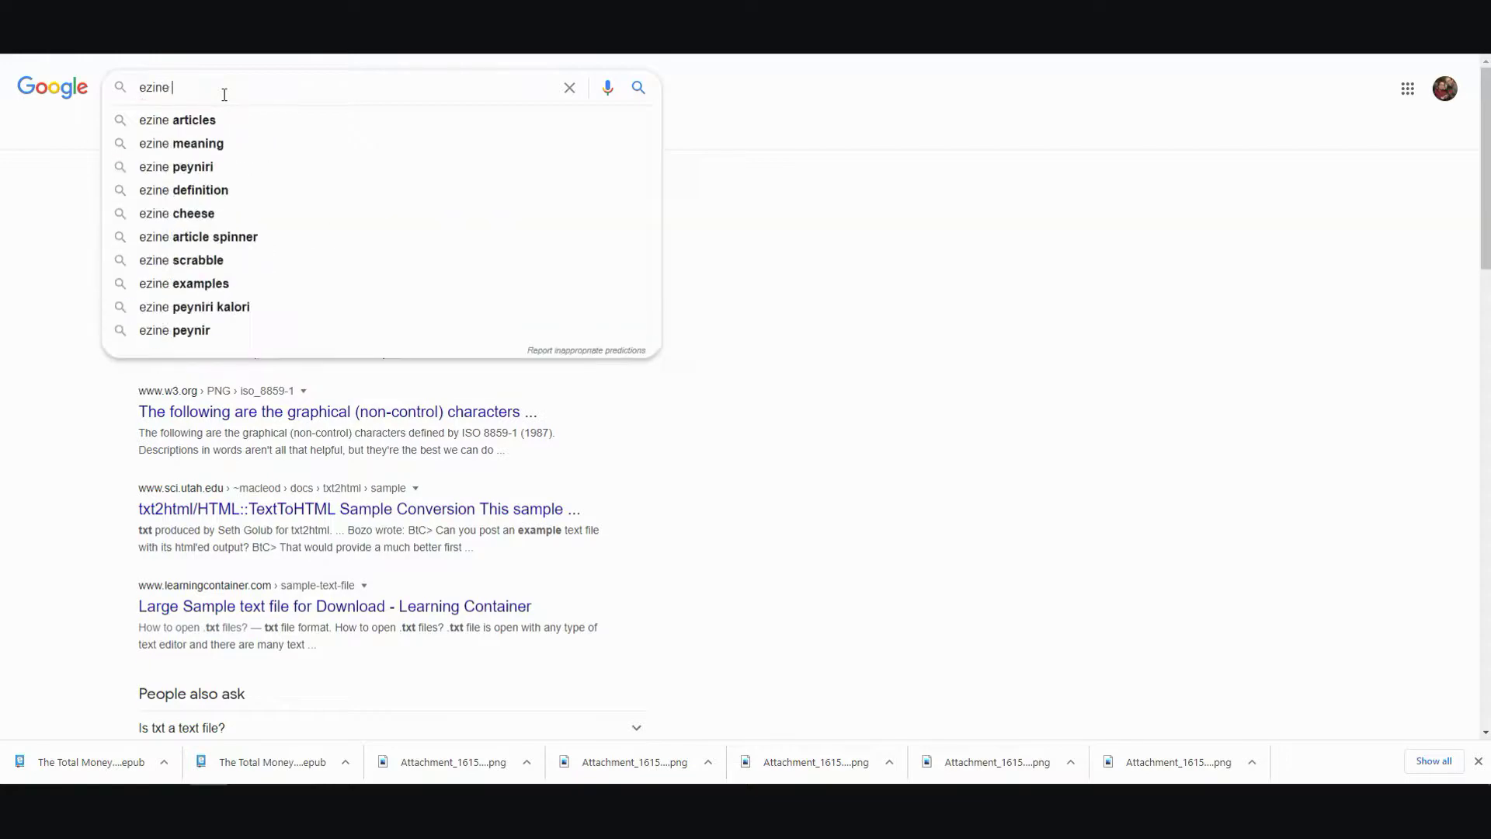
key(Down)
key(Down)
key(Up)
key(Return)
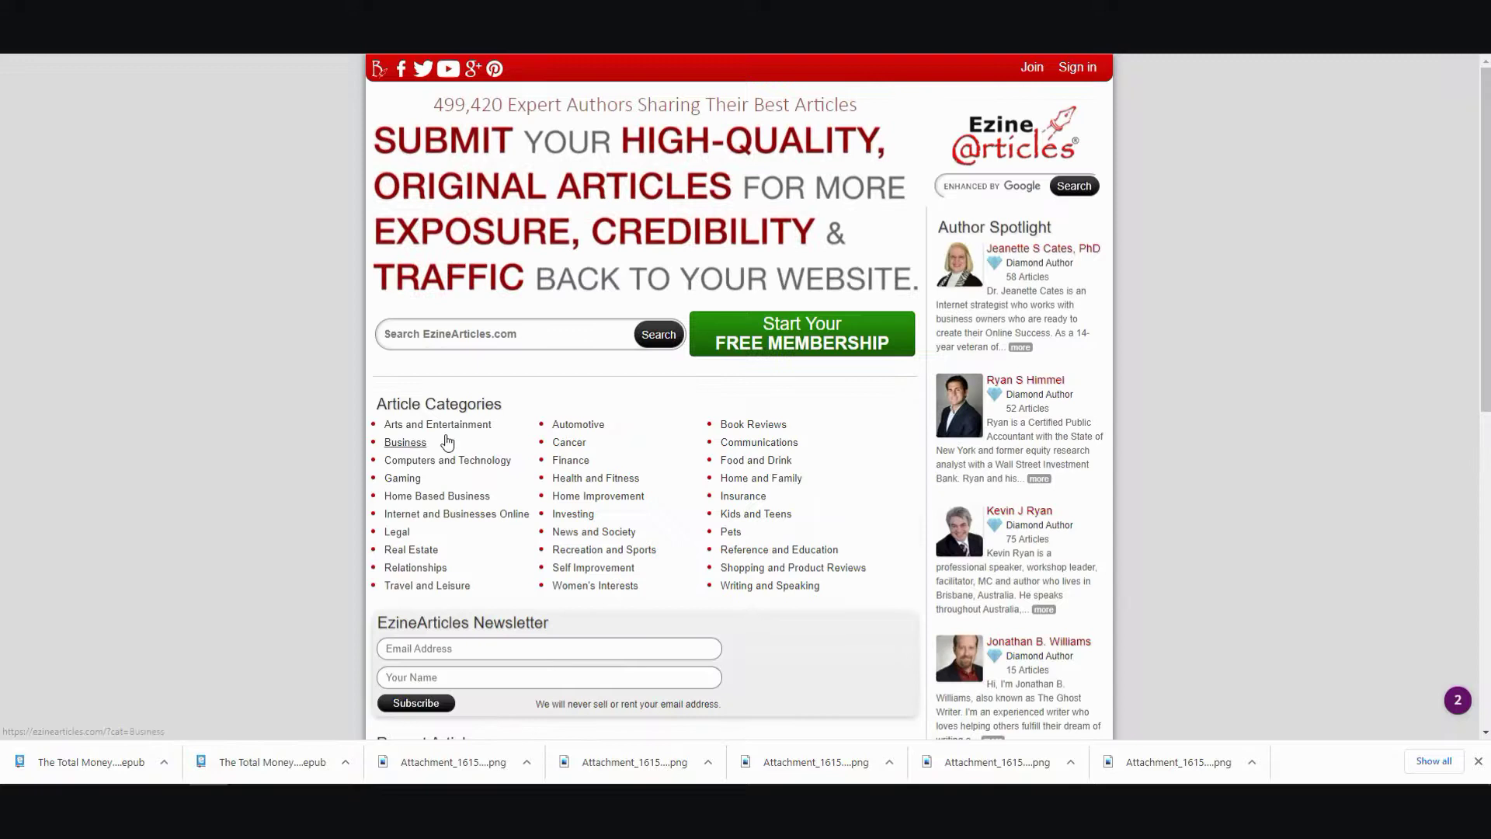
Open the Business category and its article 'What Do You Need to Know Before You Buy a Used Copier?'.
scroll(422, 443, down, 1)
scroll(418, 447, down, 3)
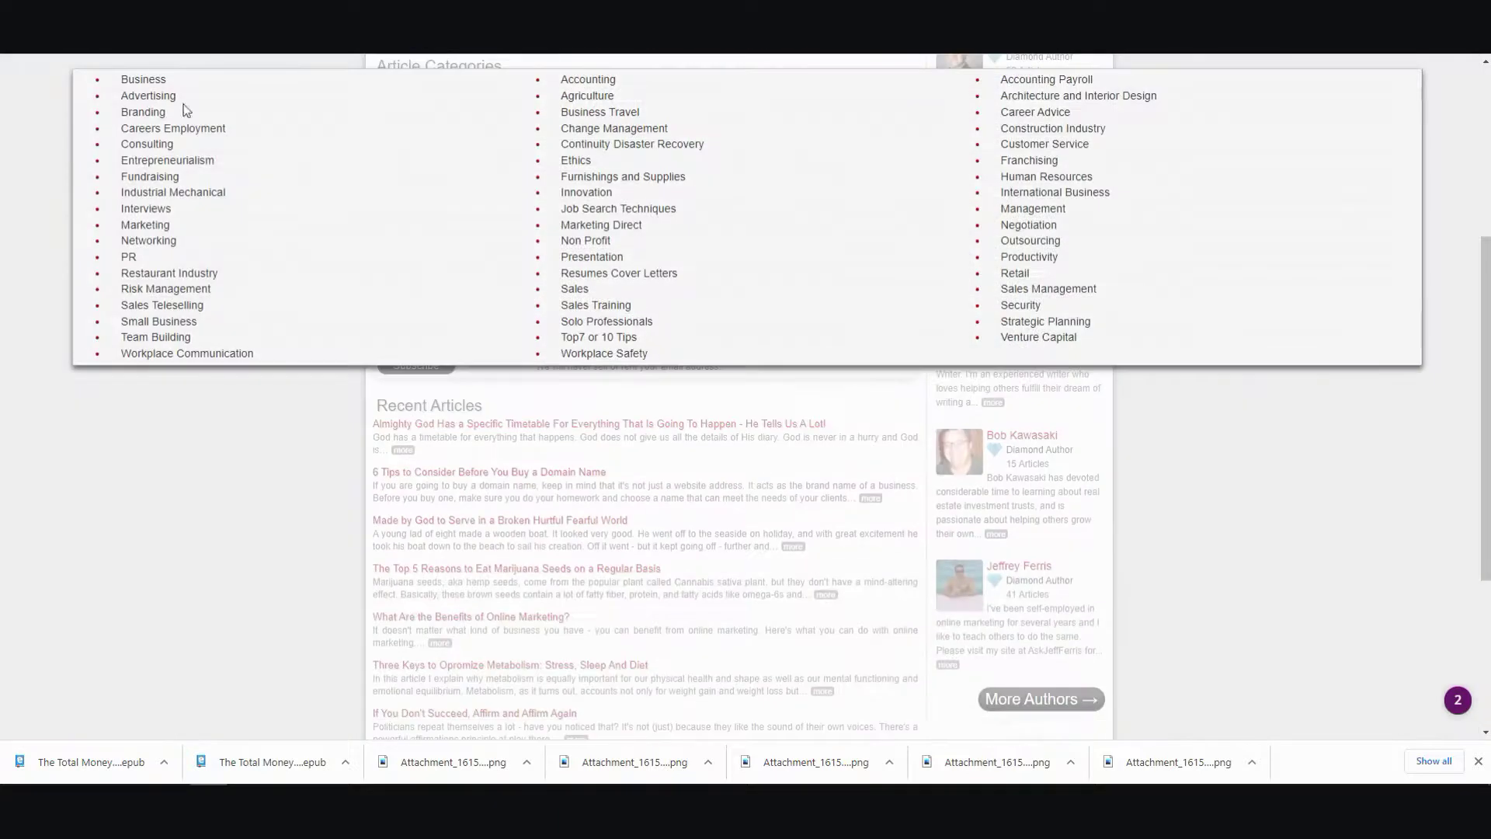
click(159, 82)
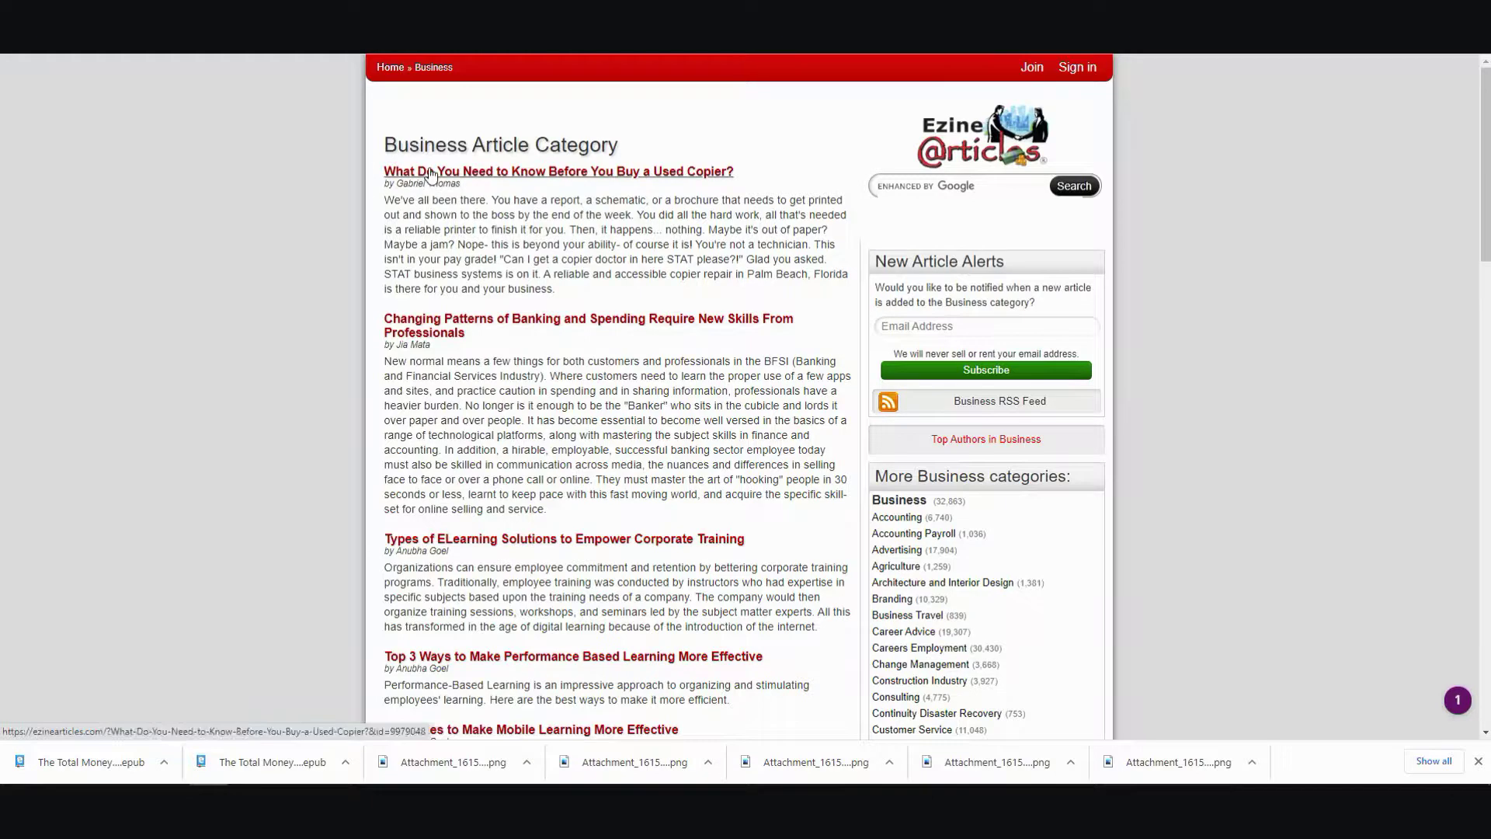
click(431, 173)
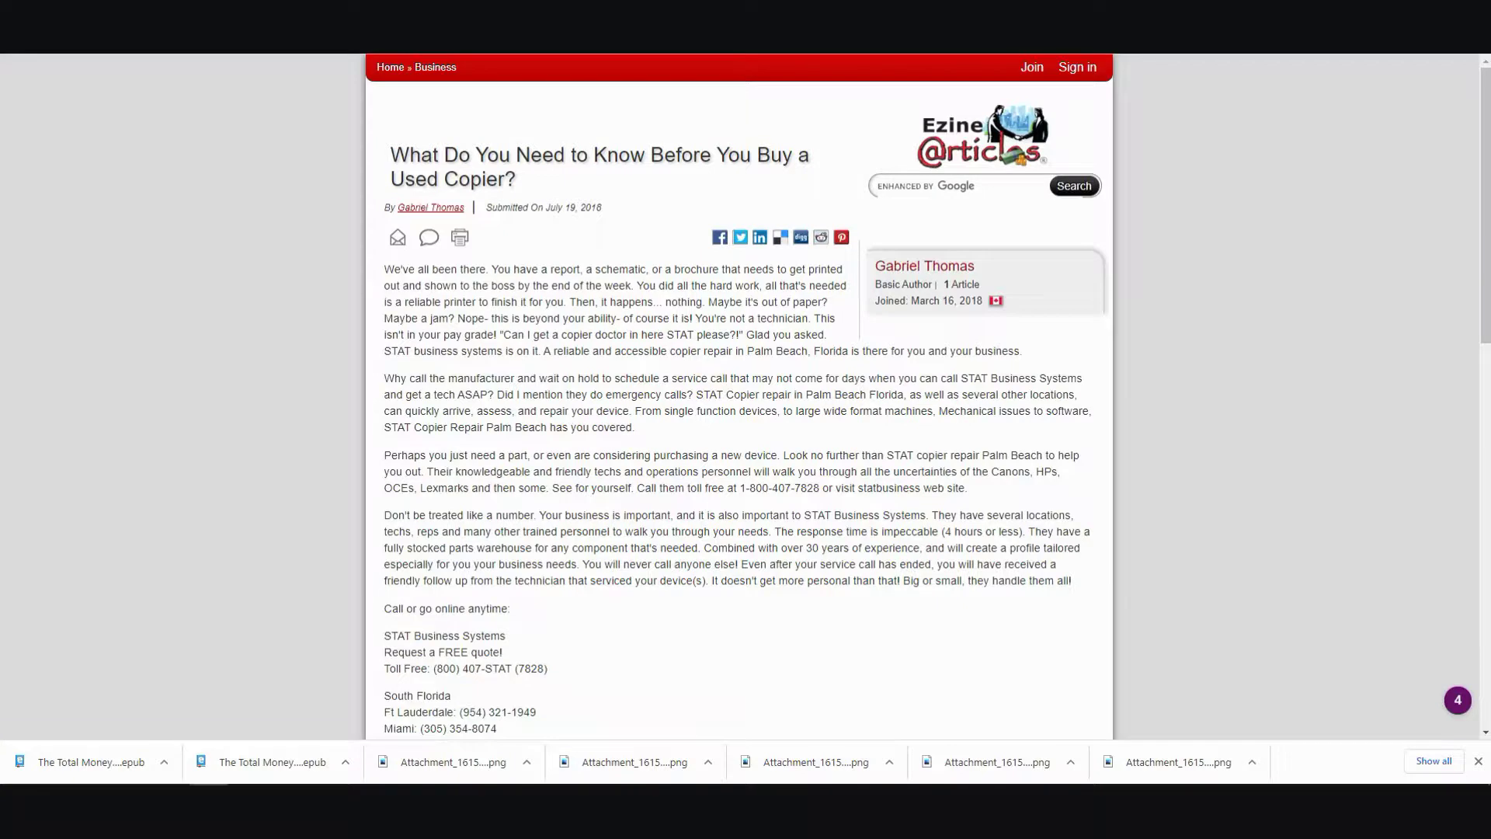
Paste the used-copier article URL into Lumen5's story URL field and import it.
key(ctrl+Tab)
click(175, 122)
text(https://ezinearticles.com/?What-Do-You-Need-to-Know-Before-You-Buy-a-Used-Copier?&id=9979048)
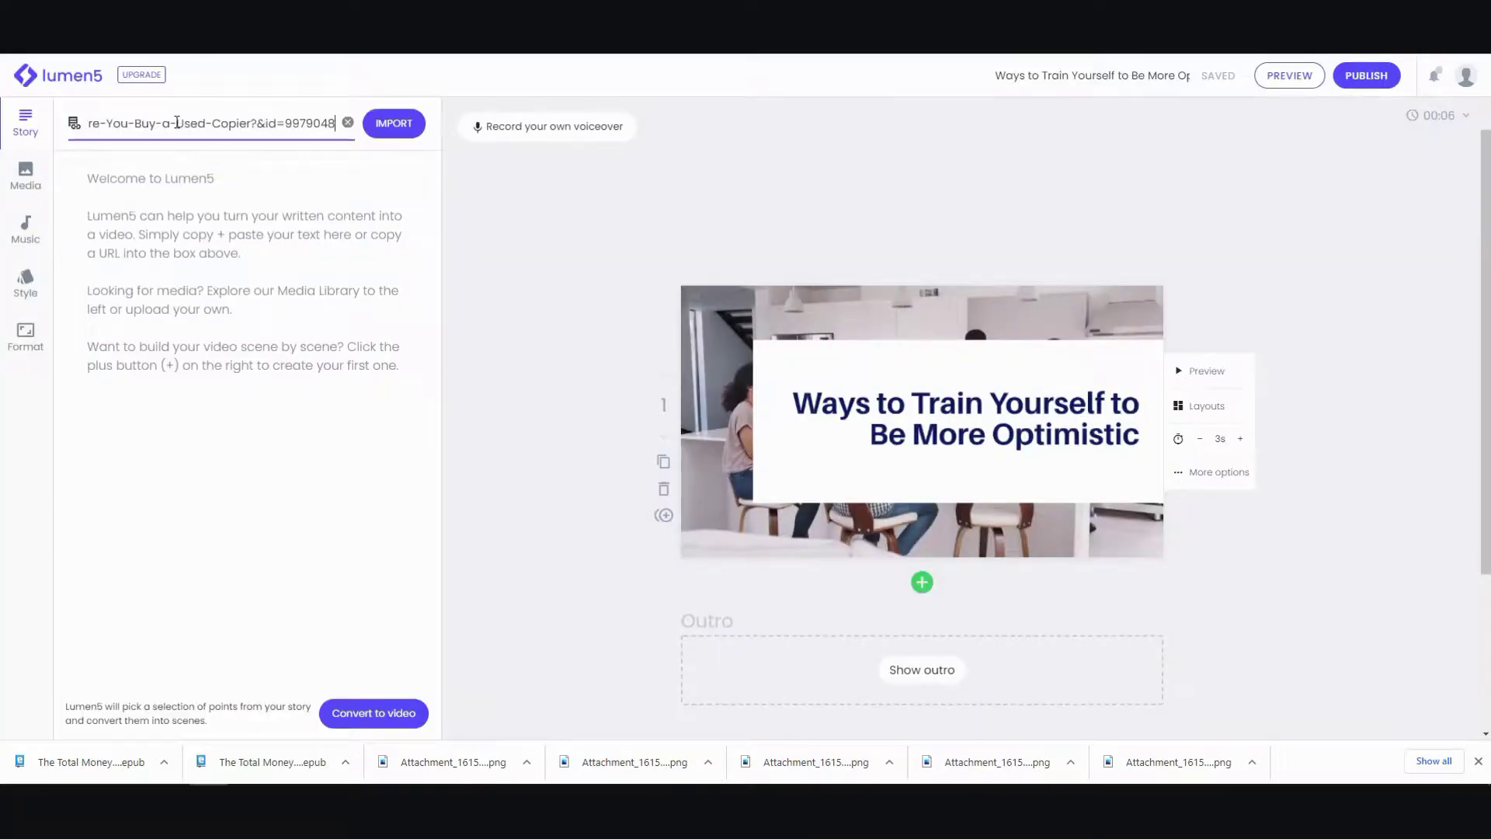
click(396, 129)
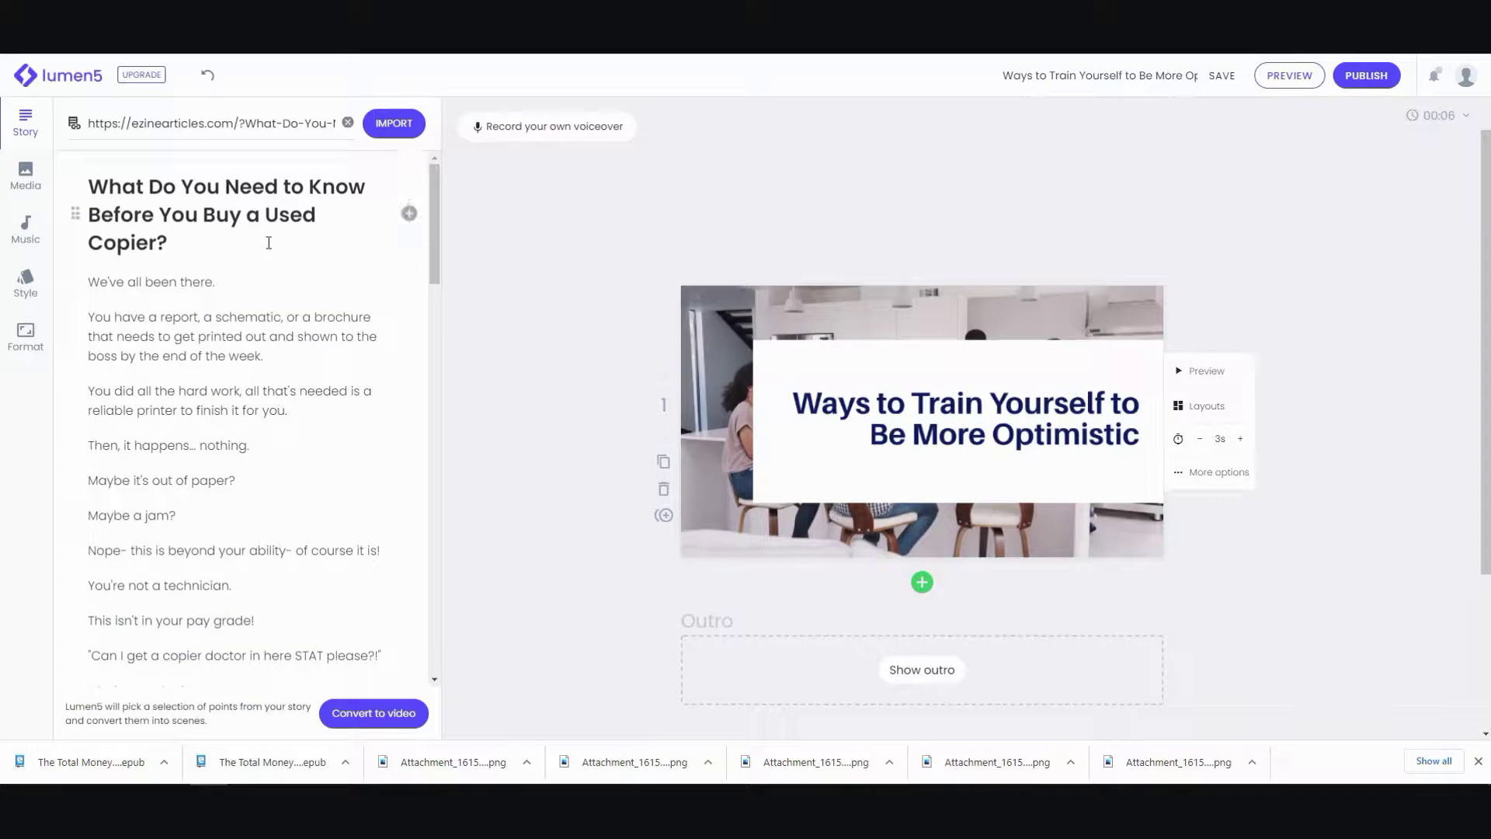
Compare the imported story text against the source EzineArticles page.
key(ctrl+Tab)
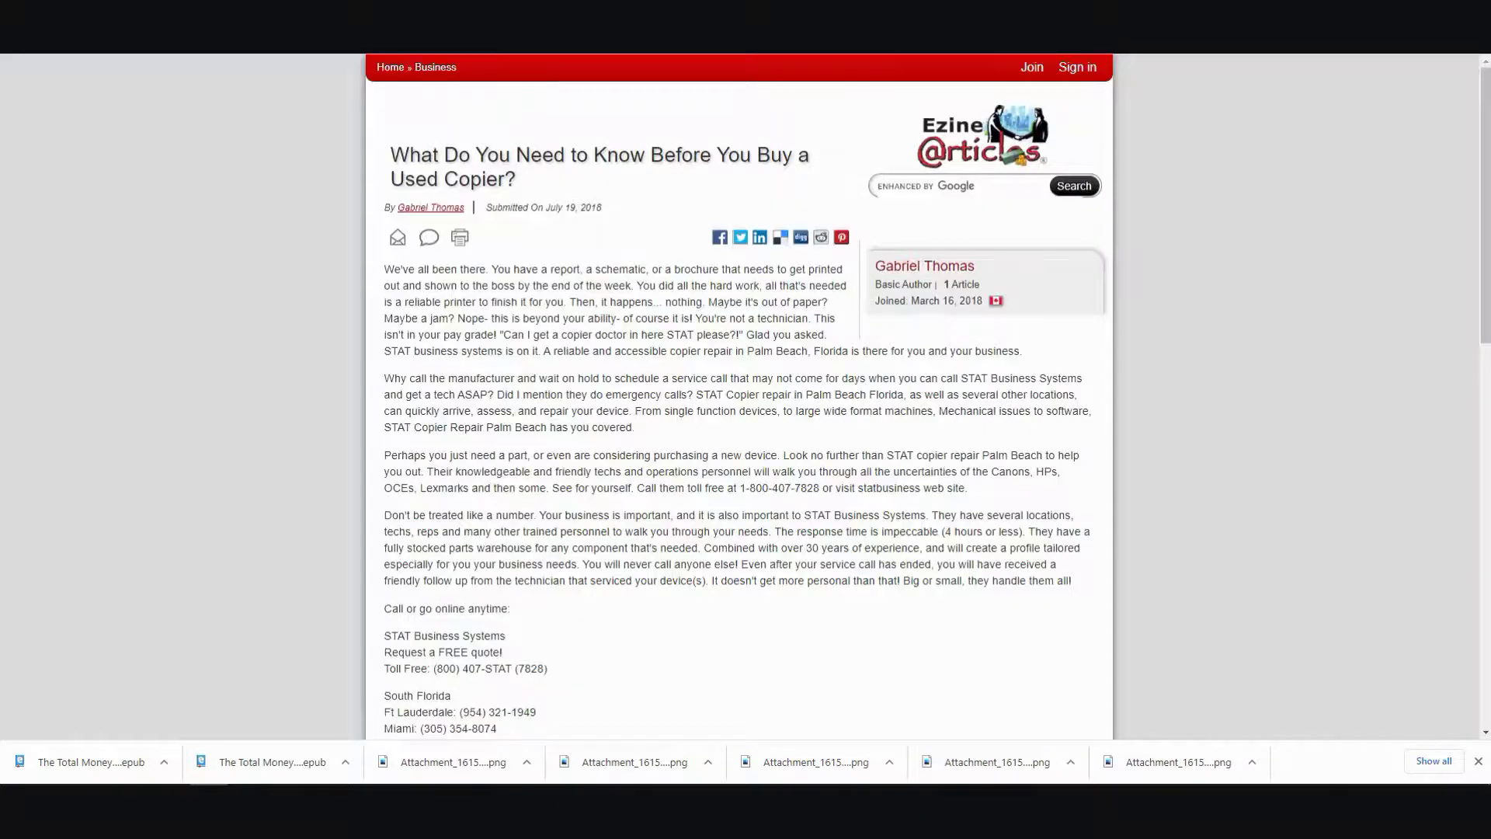
key(ctrl+Tab)
scroll(258, 265, down, 20)
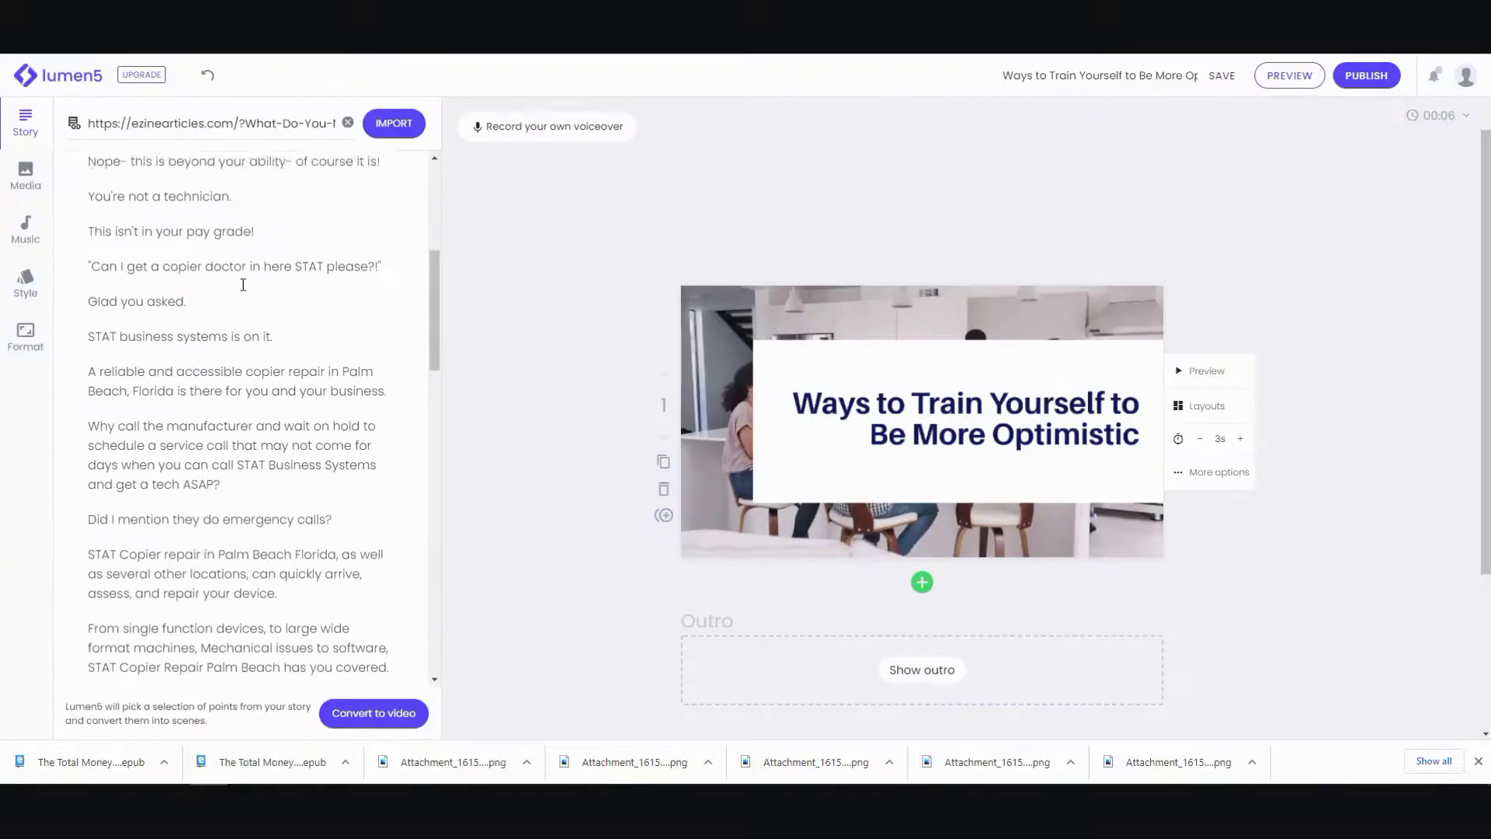
scroll(242, 288, down, 1)
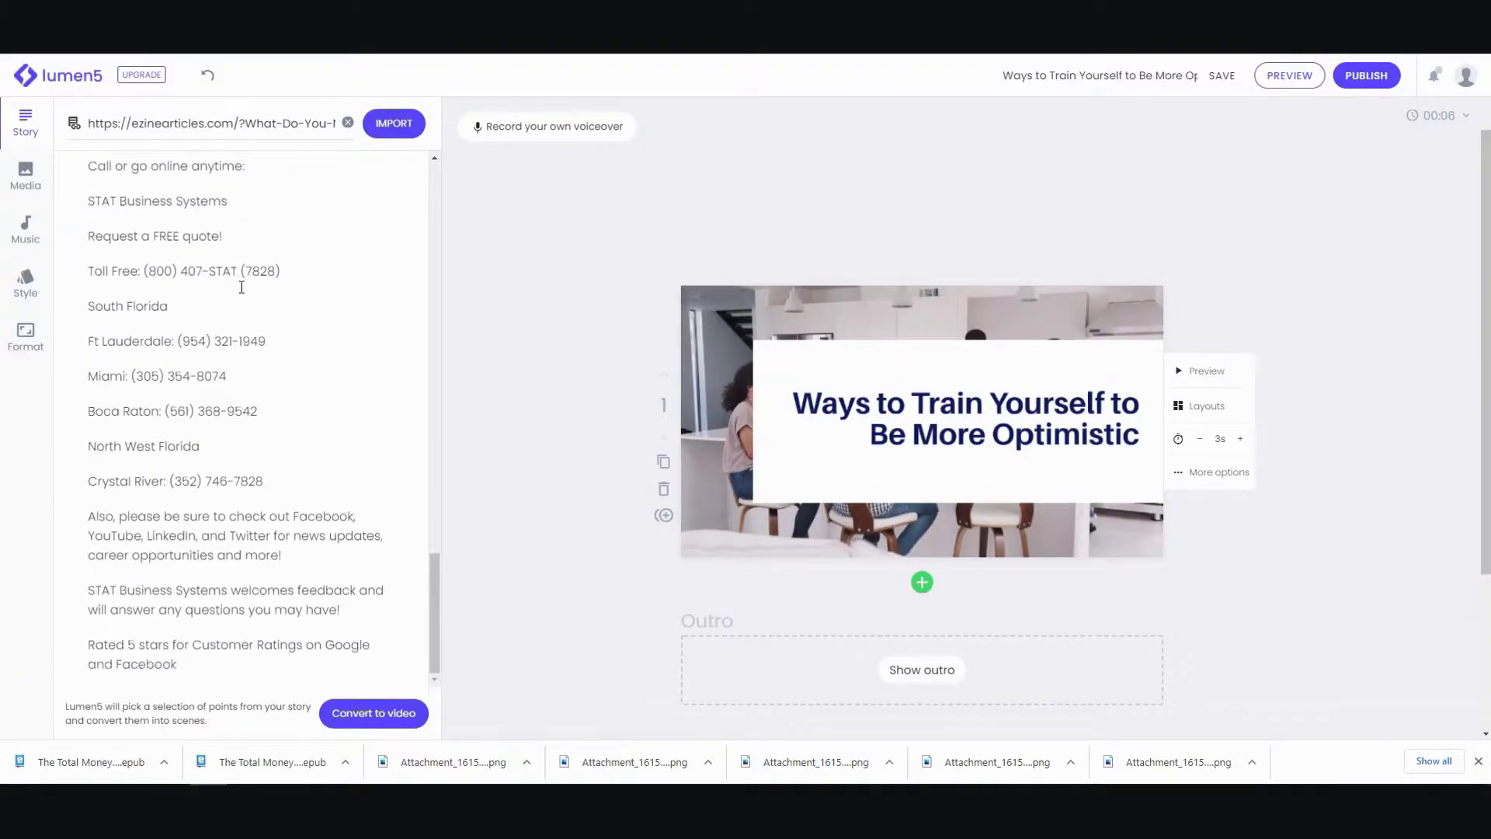
key(ctrl+Tab)
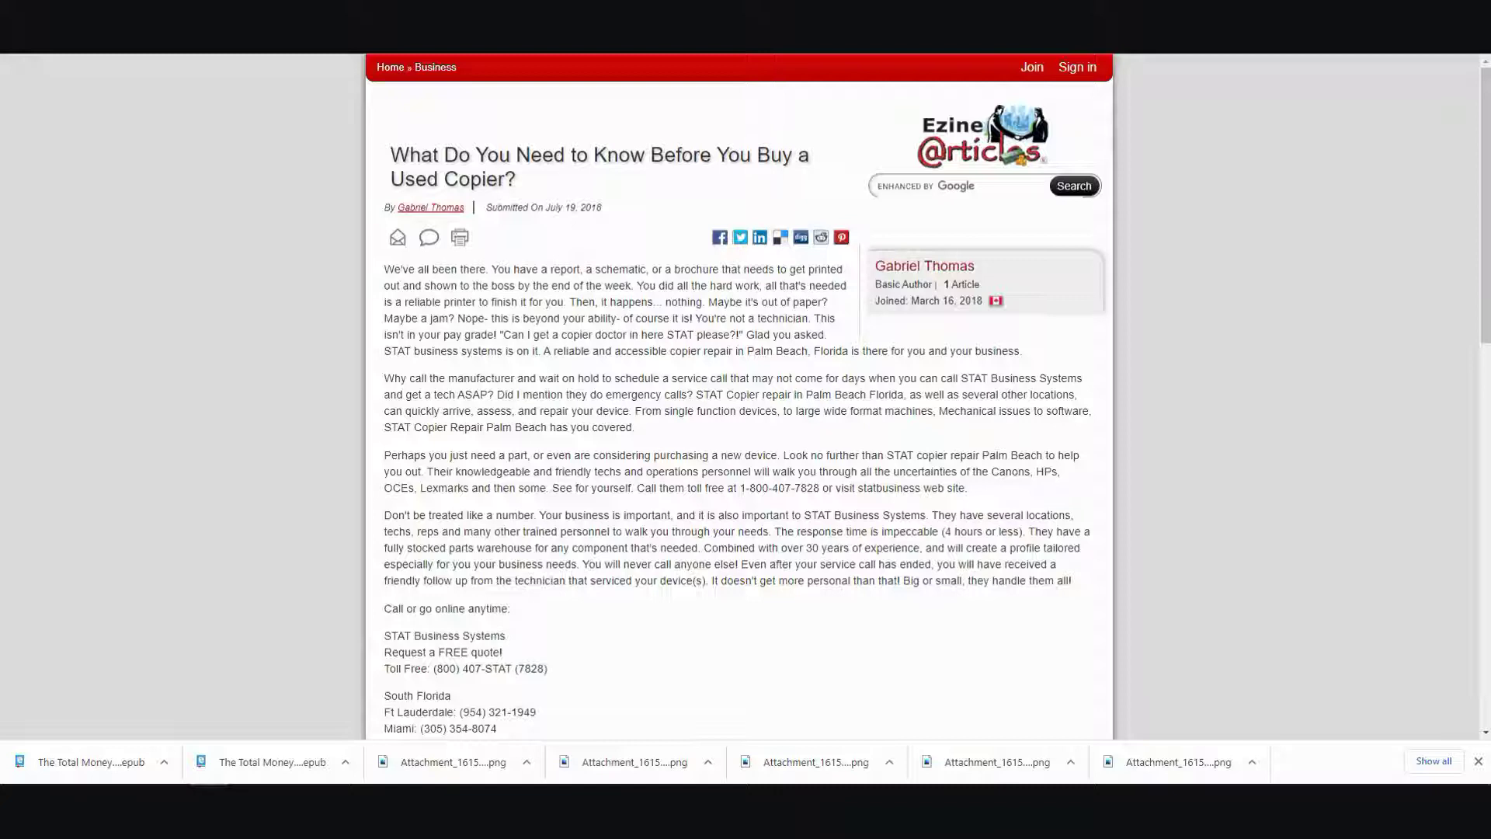
scroll(698, 314, down, 5)
scroll(701, 313, up, 6)
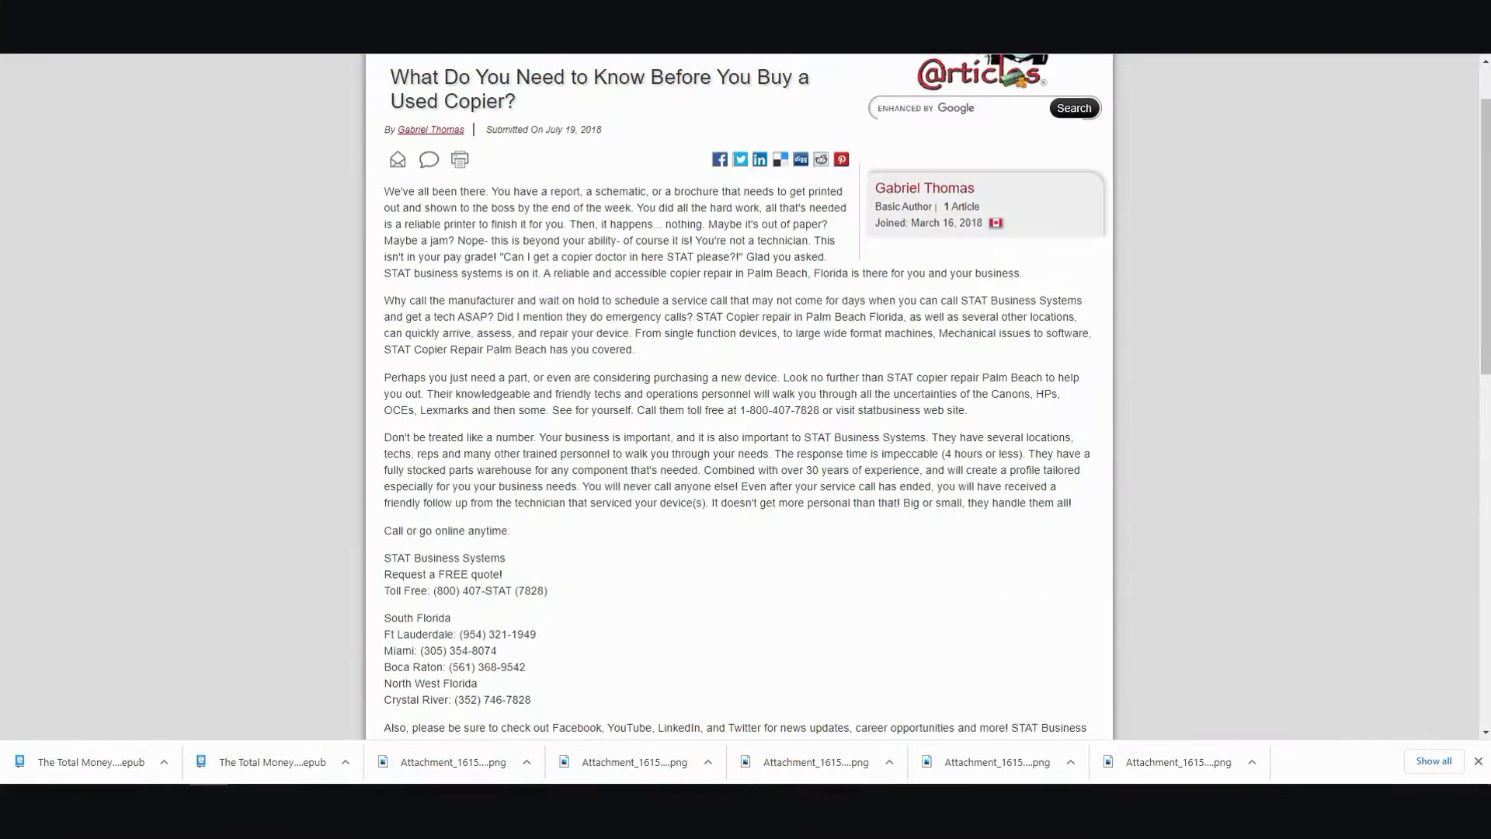
key(ctrl+Tab)
scroll(213, 455, up, 20)
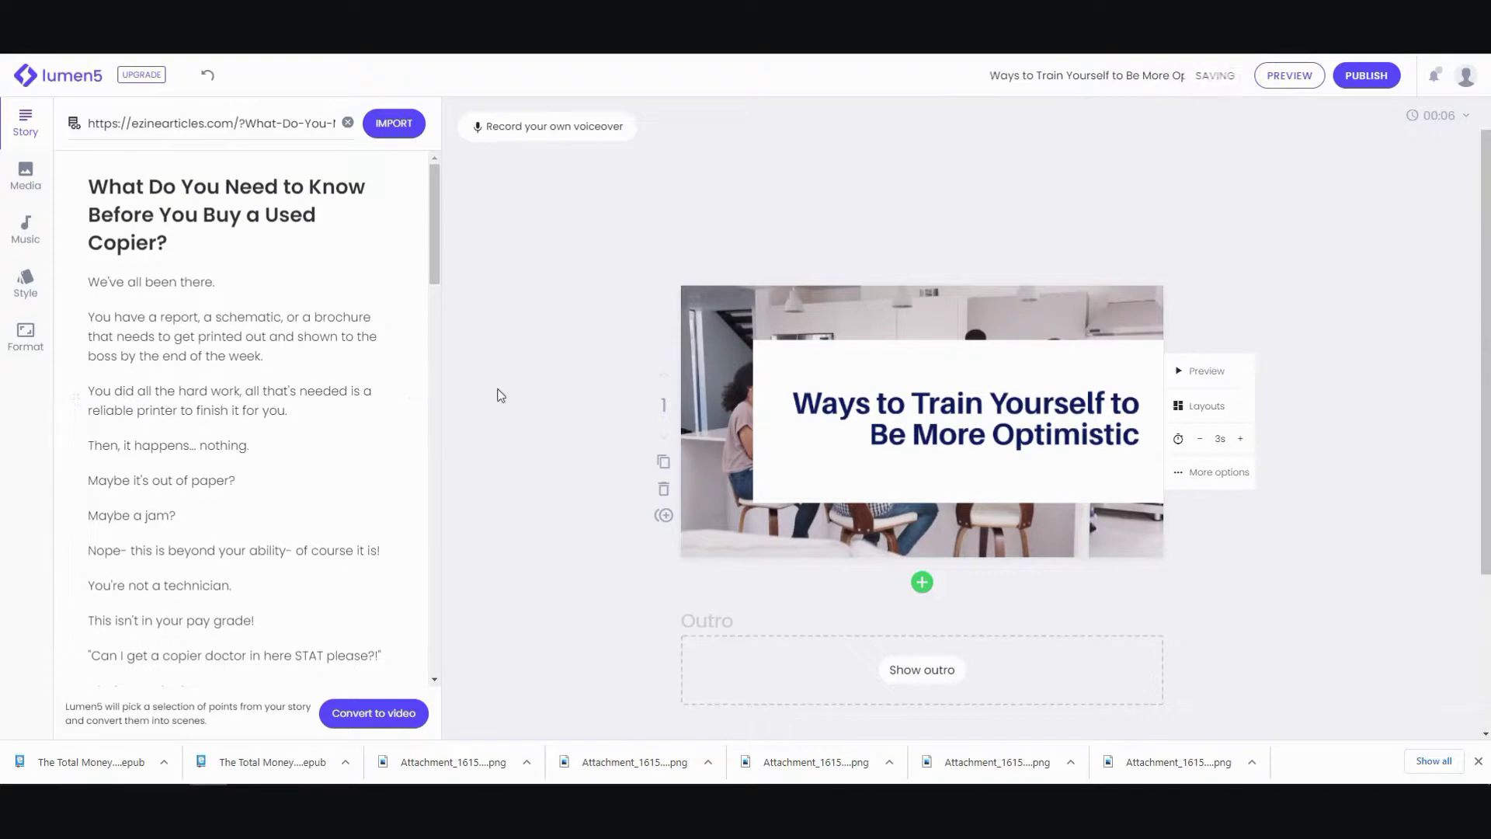
Select the first scene's title, add a new scene, and delete the unwanted Mindset scene.
click(955, 410)
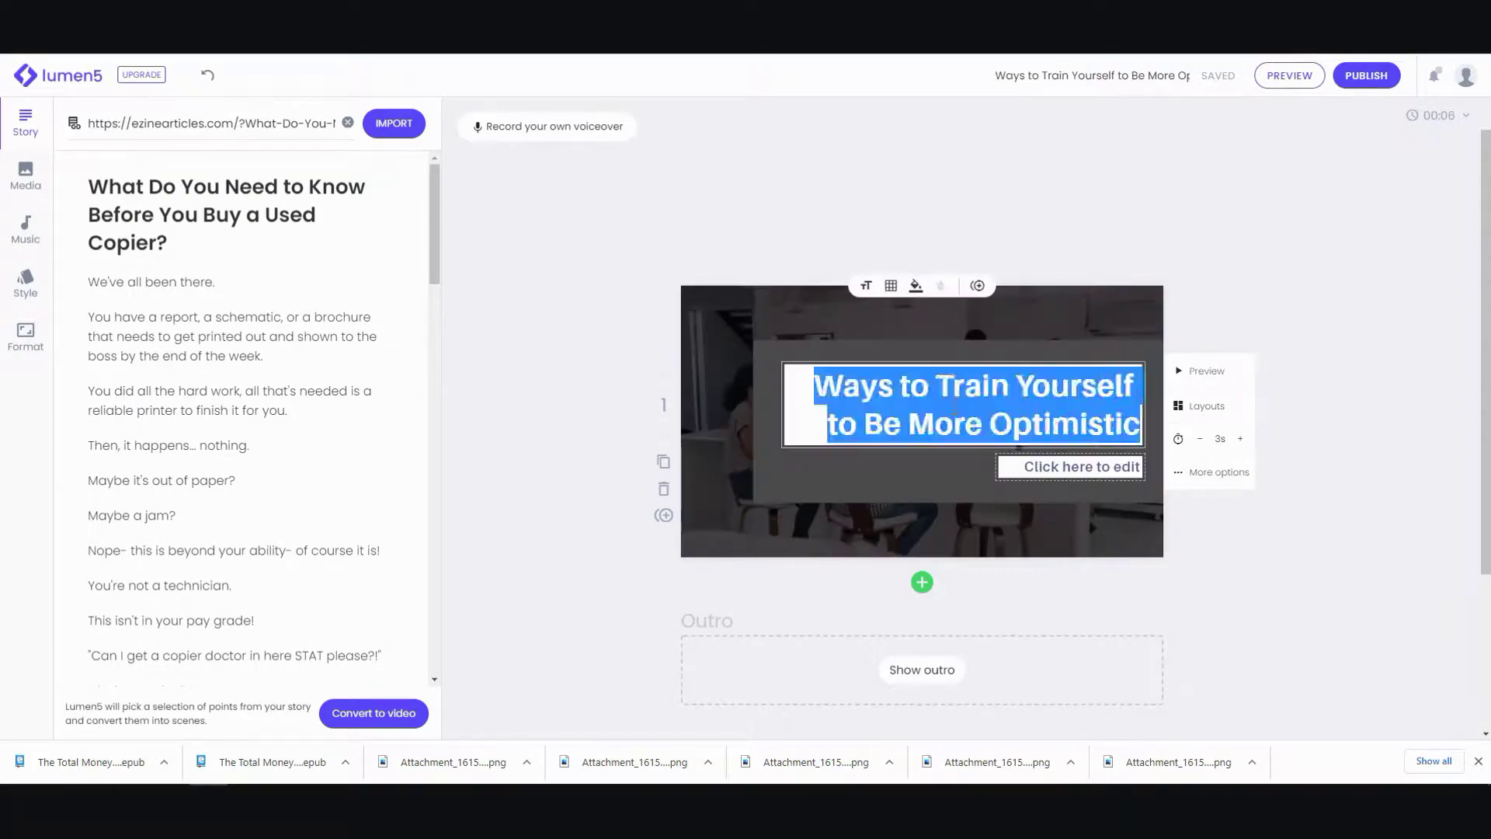
triple_click(880, 384)
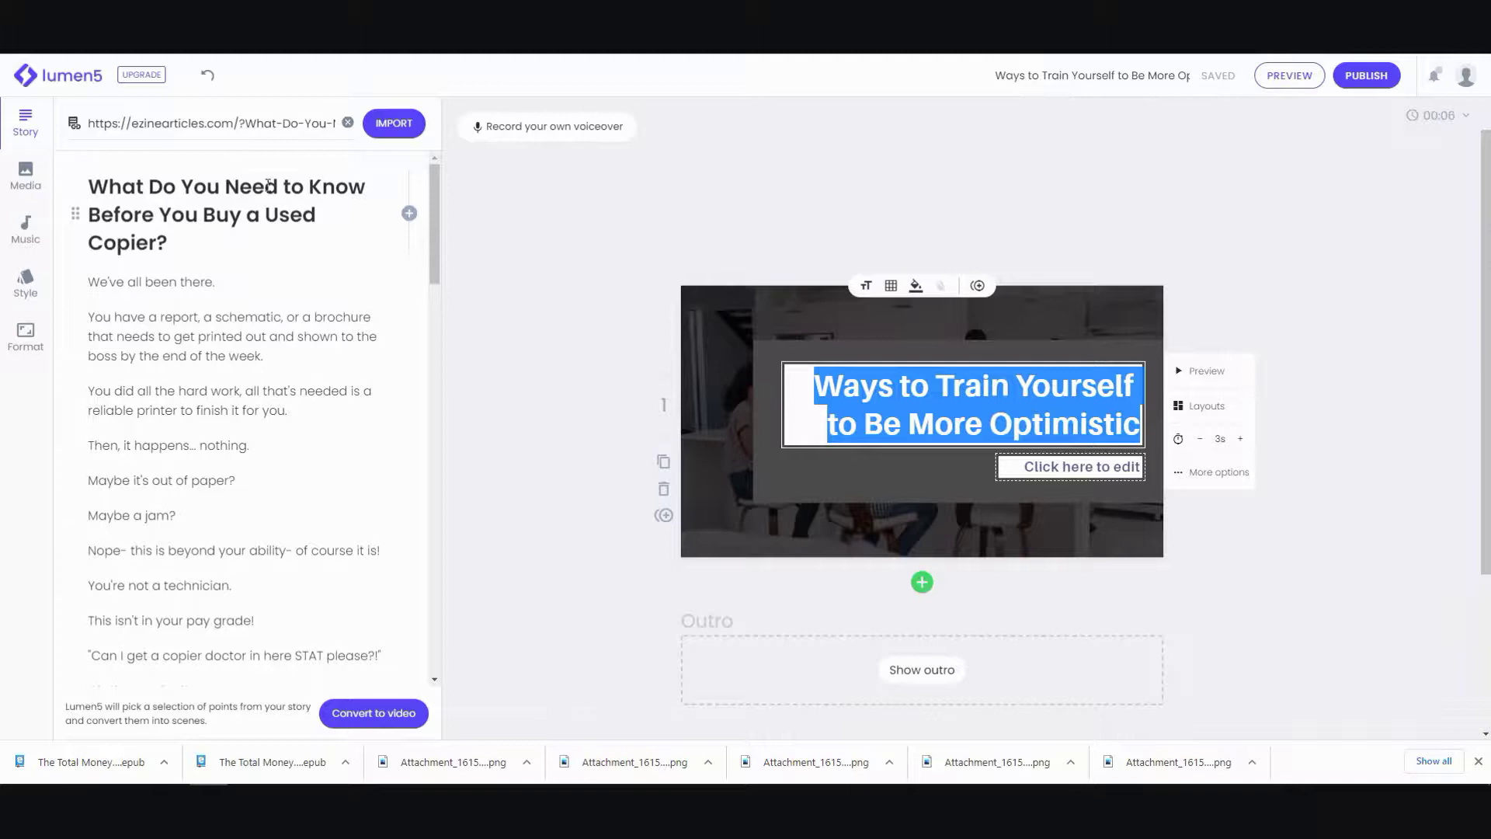
click(922, 582)
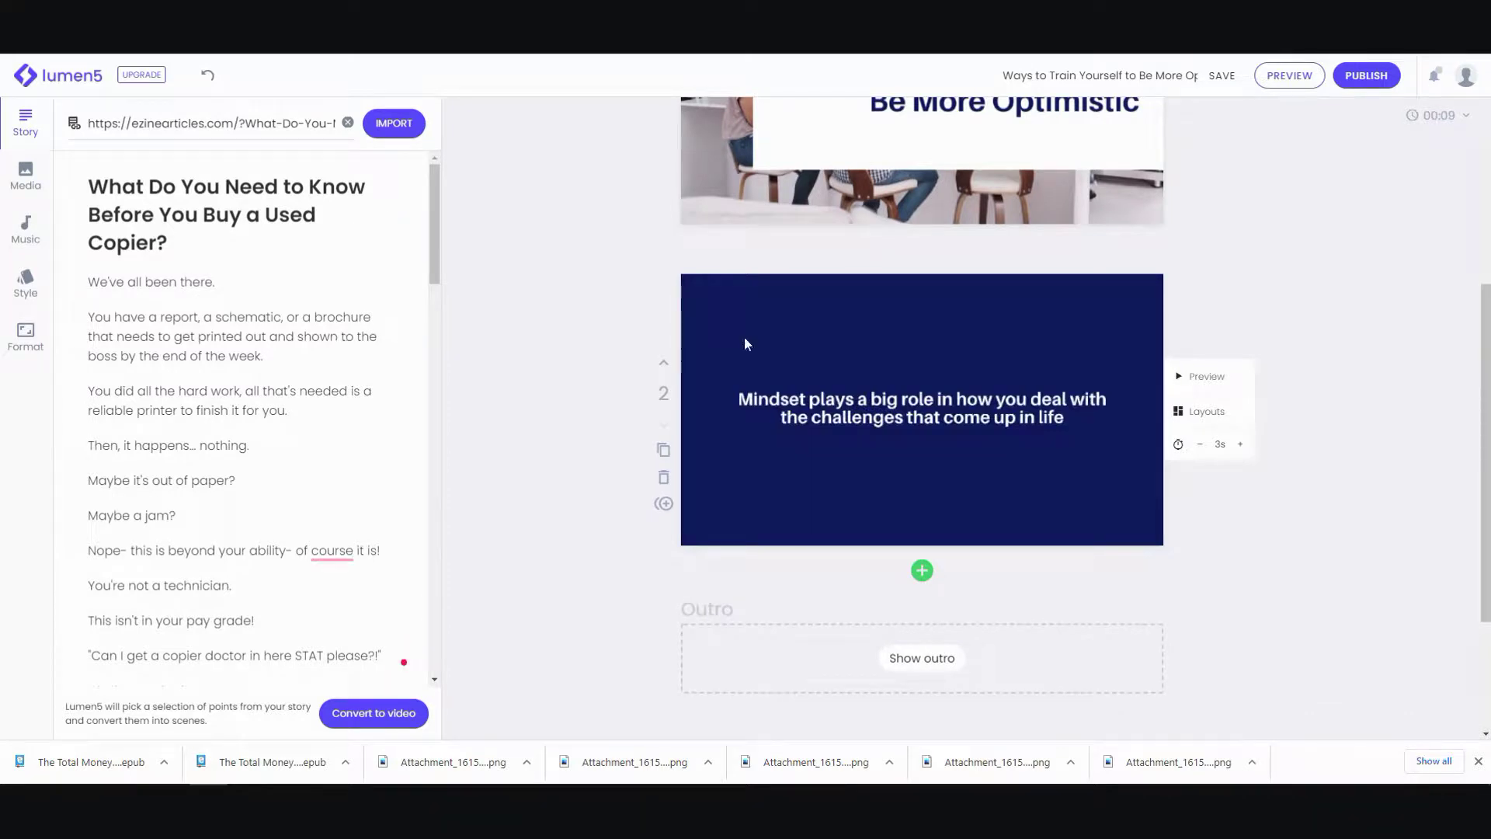
click(665, 479)
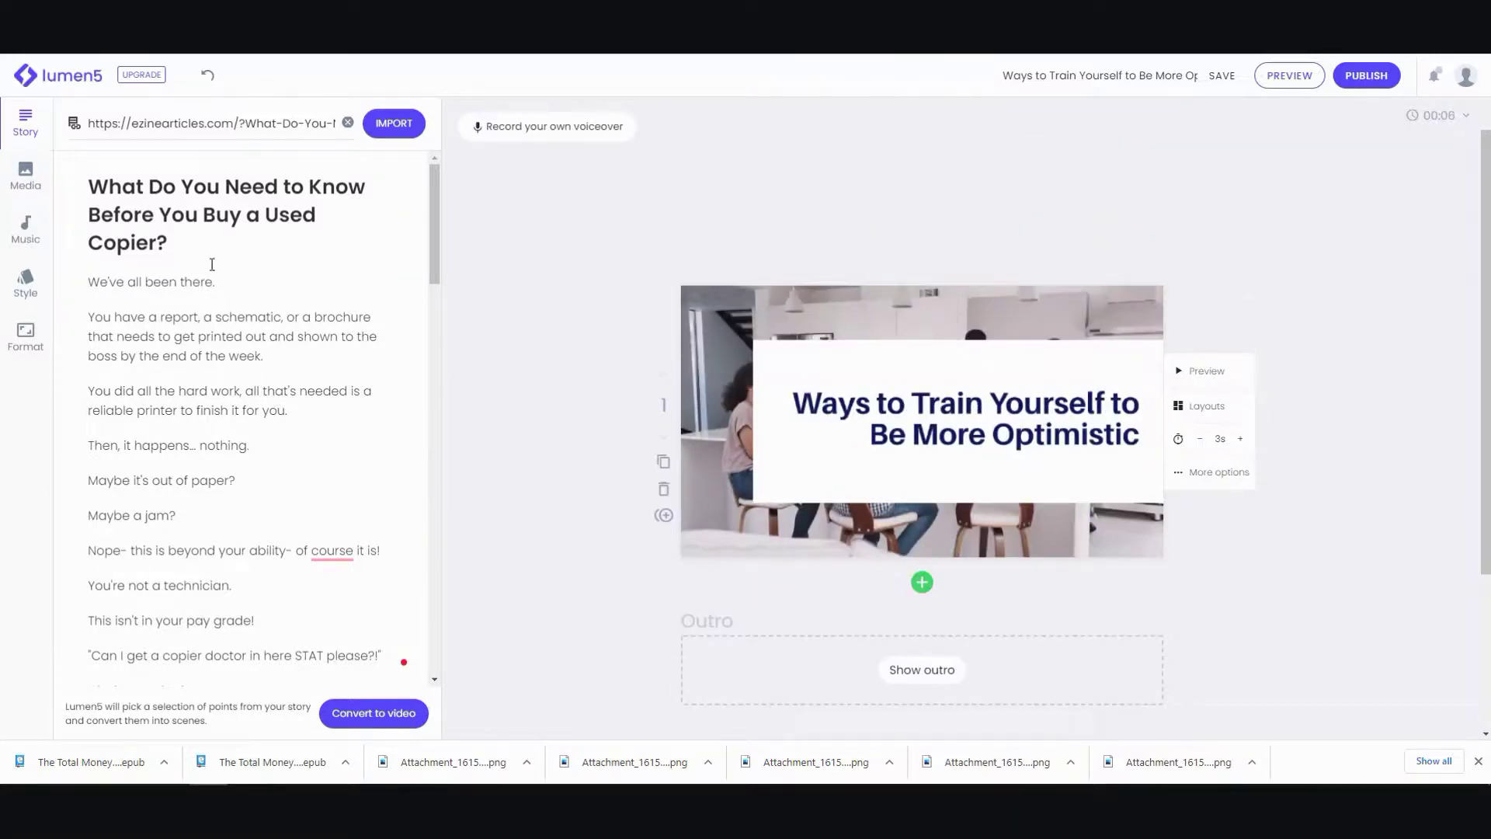
Add the used-copier article headline from the Story panel as a new scene.
click(408, 215)
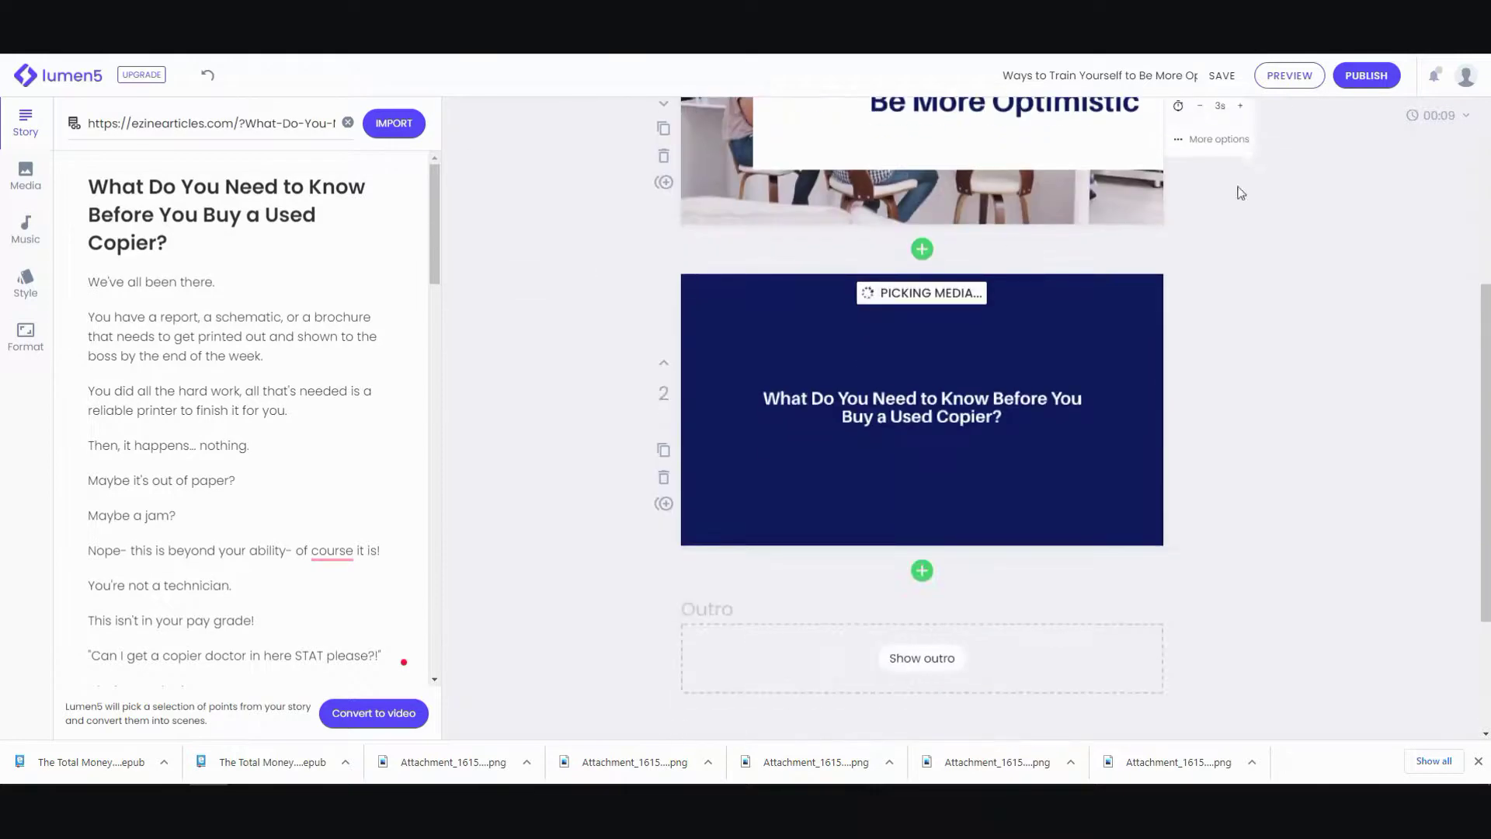
scroll(1239, 190, up, 2)
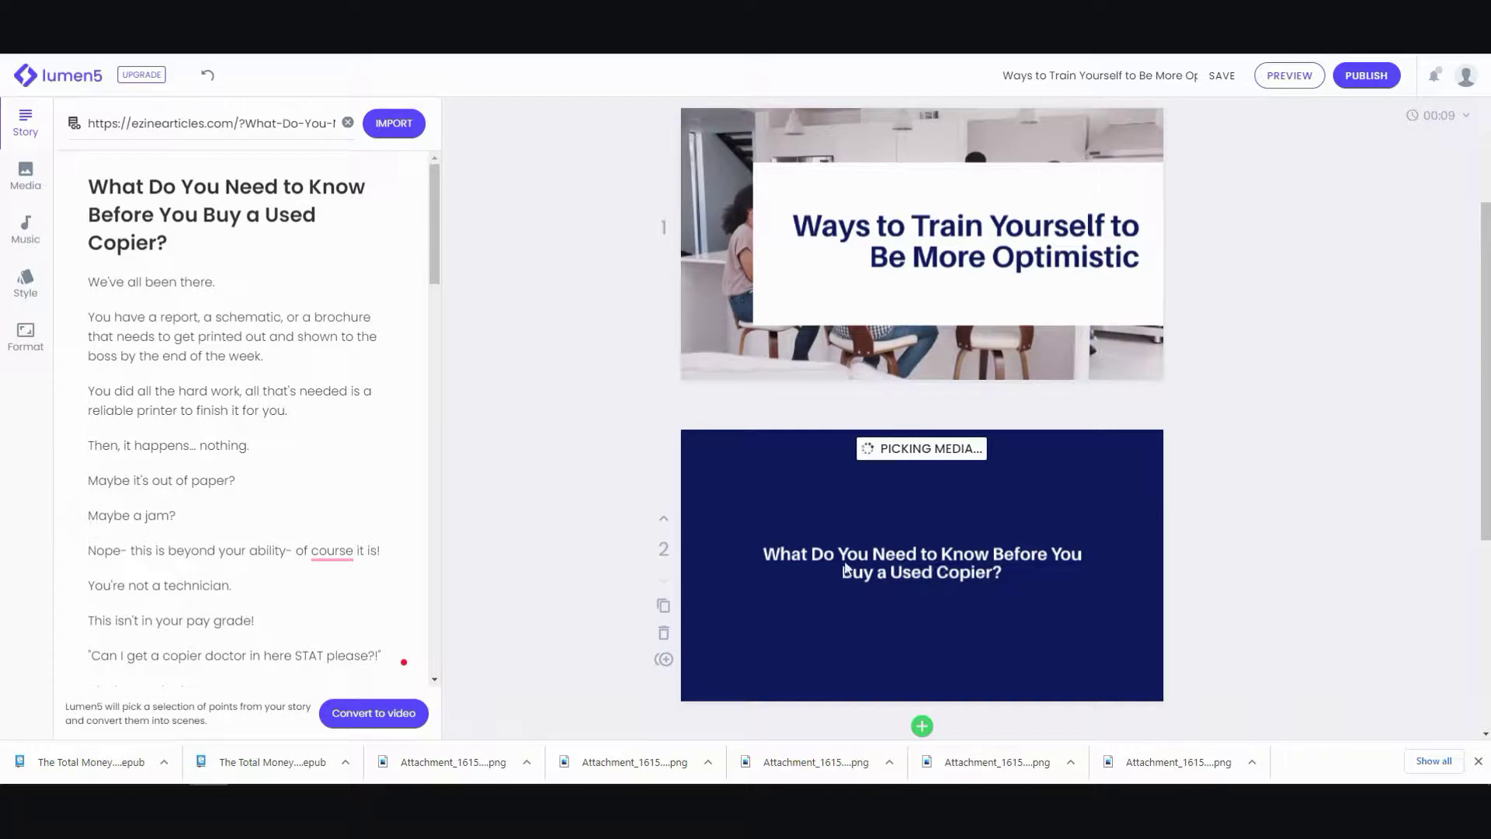
scroll(986, 536, down, 2)
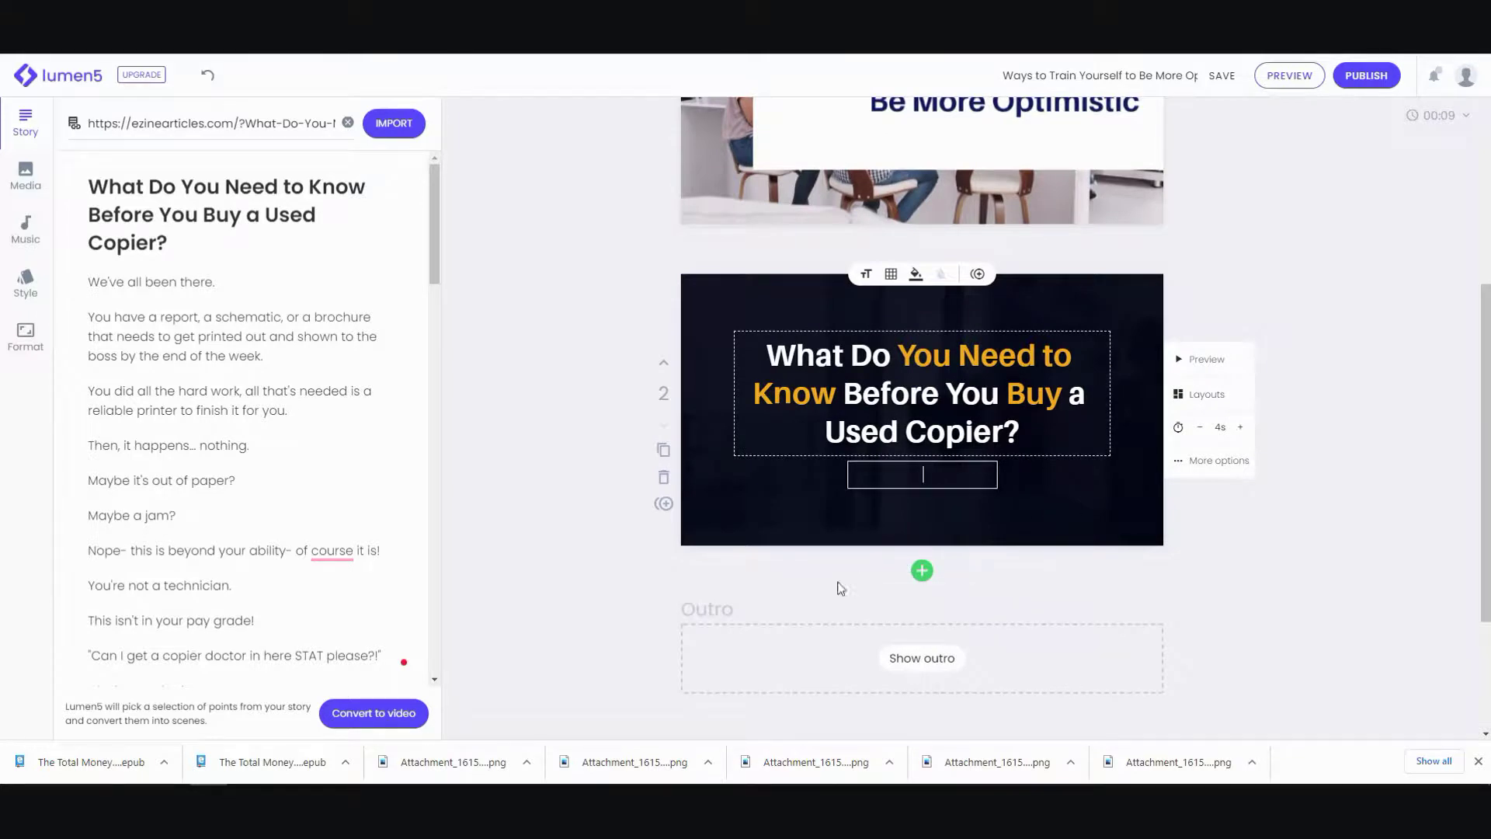
scroll(764, 426, up, 1)
scroll(764, 426, up, 2)
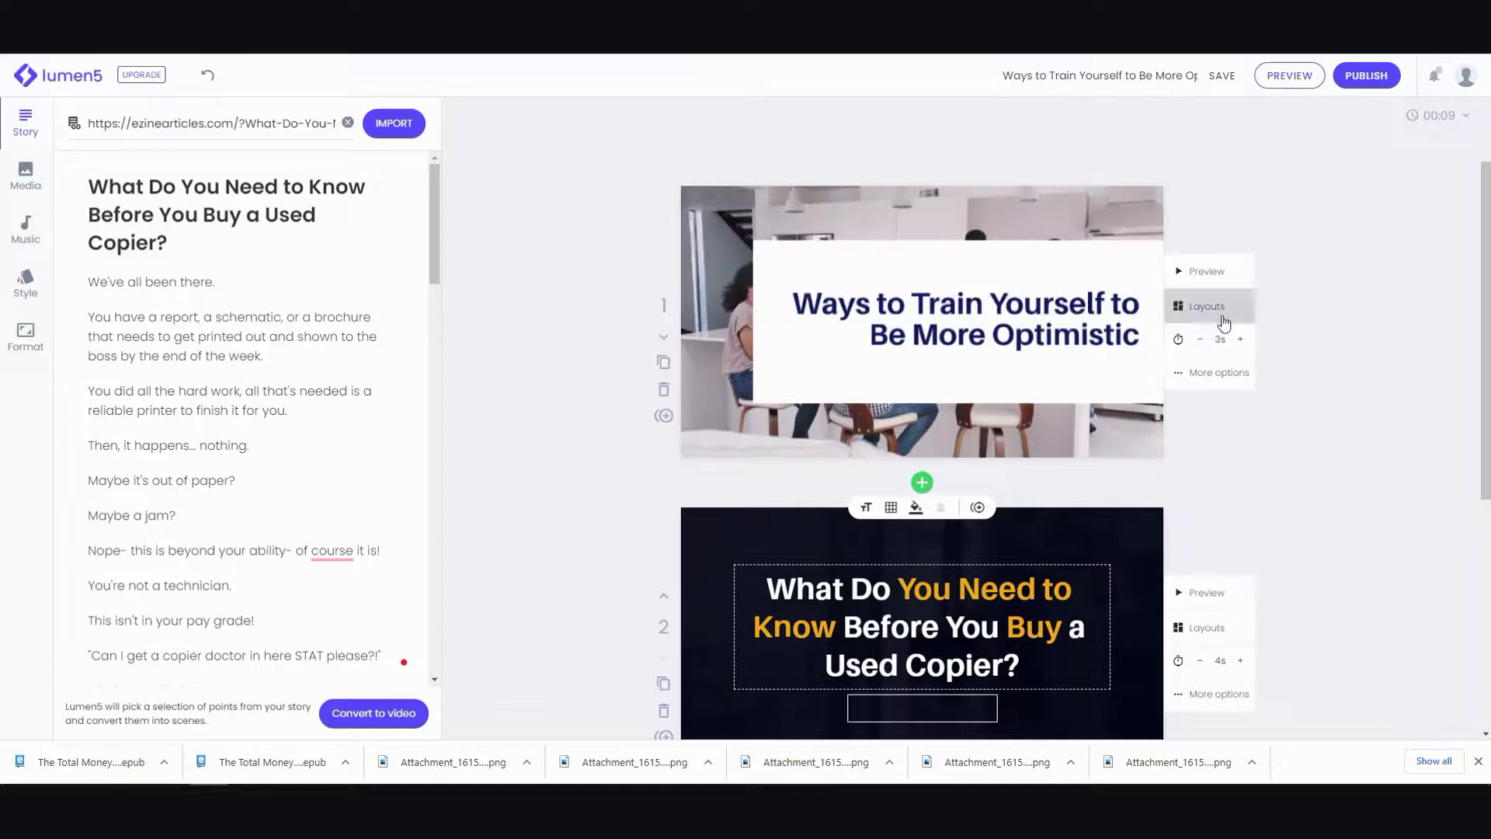
Delete the old optimism title scene and add scenes from 'We've all been there.' through the copier doctor quote.
click(662, 390)
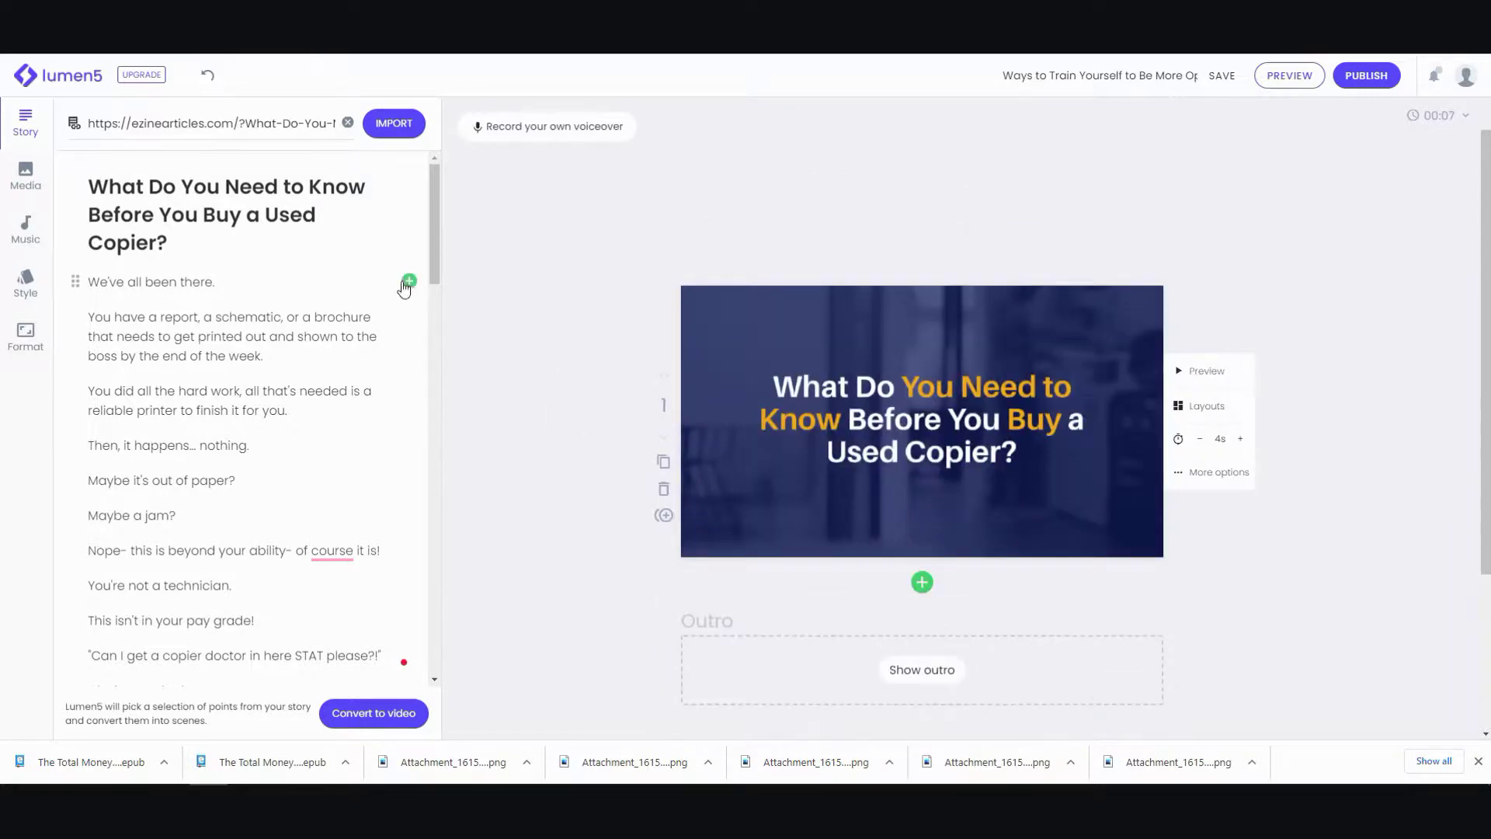
click(406, 283)
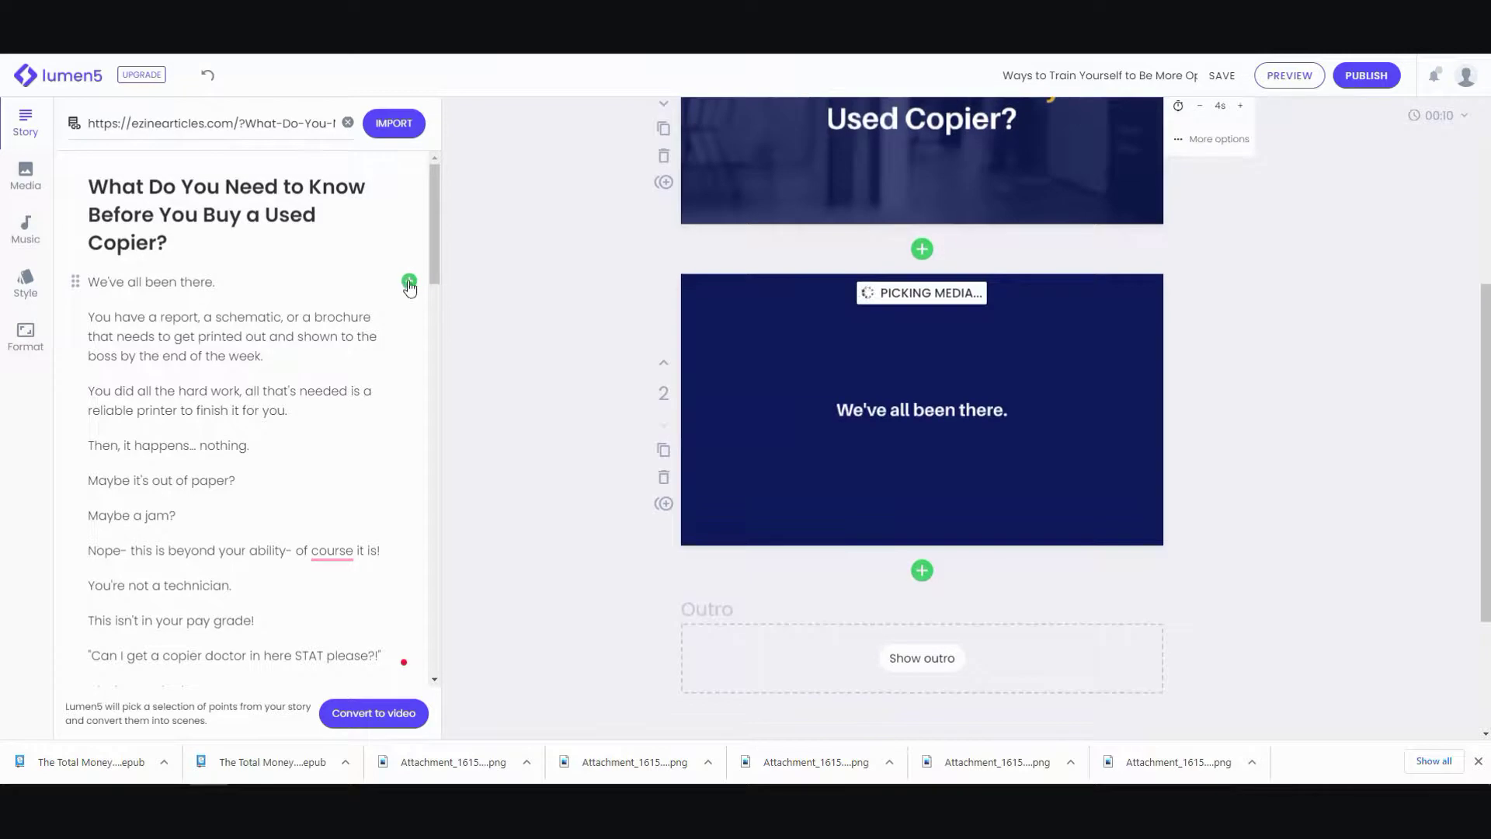
click(408, 335)
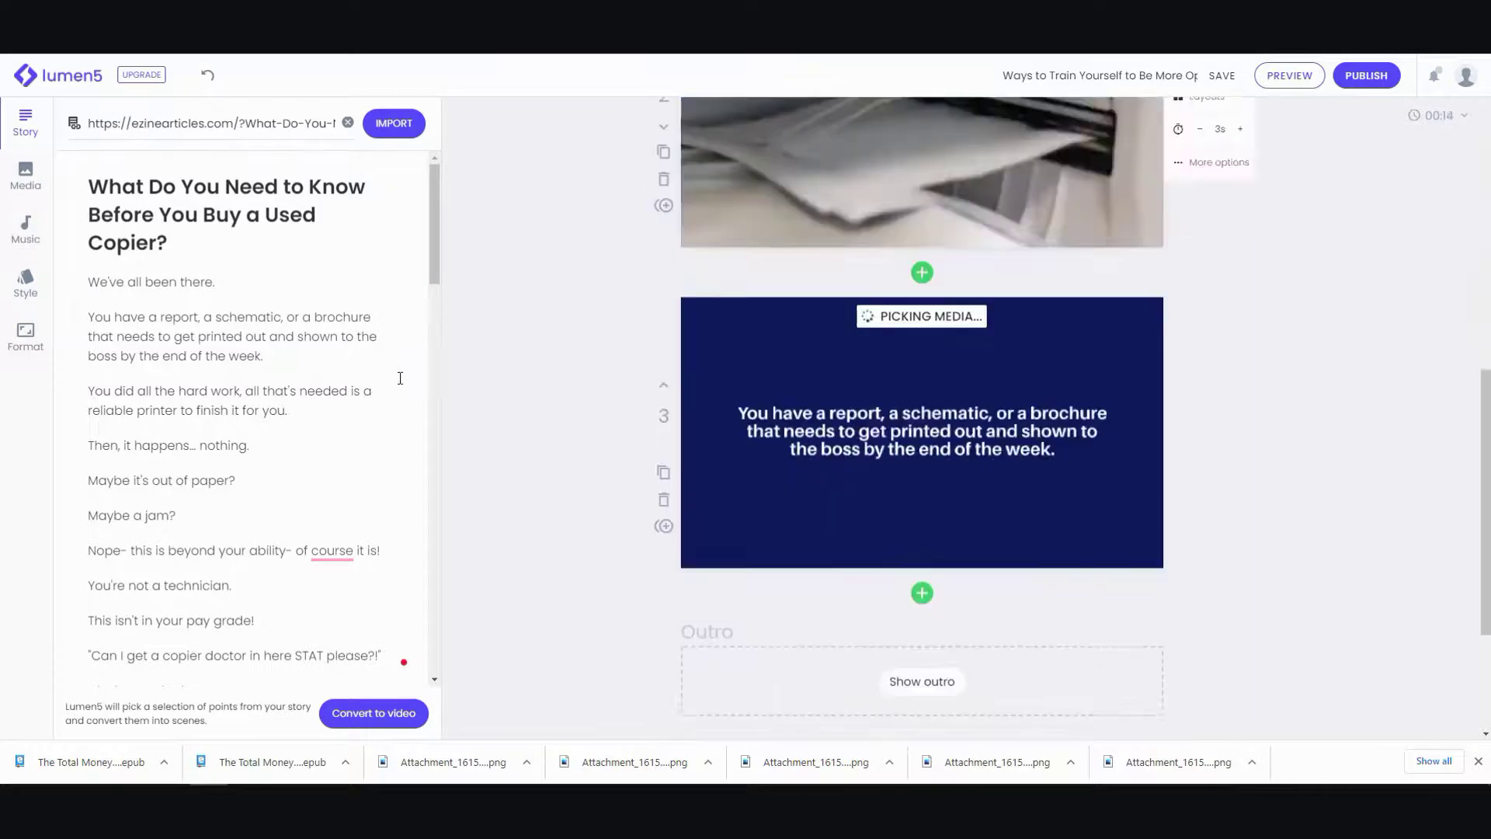
click(408, 400)
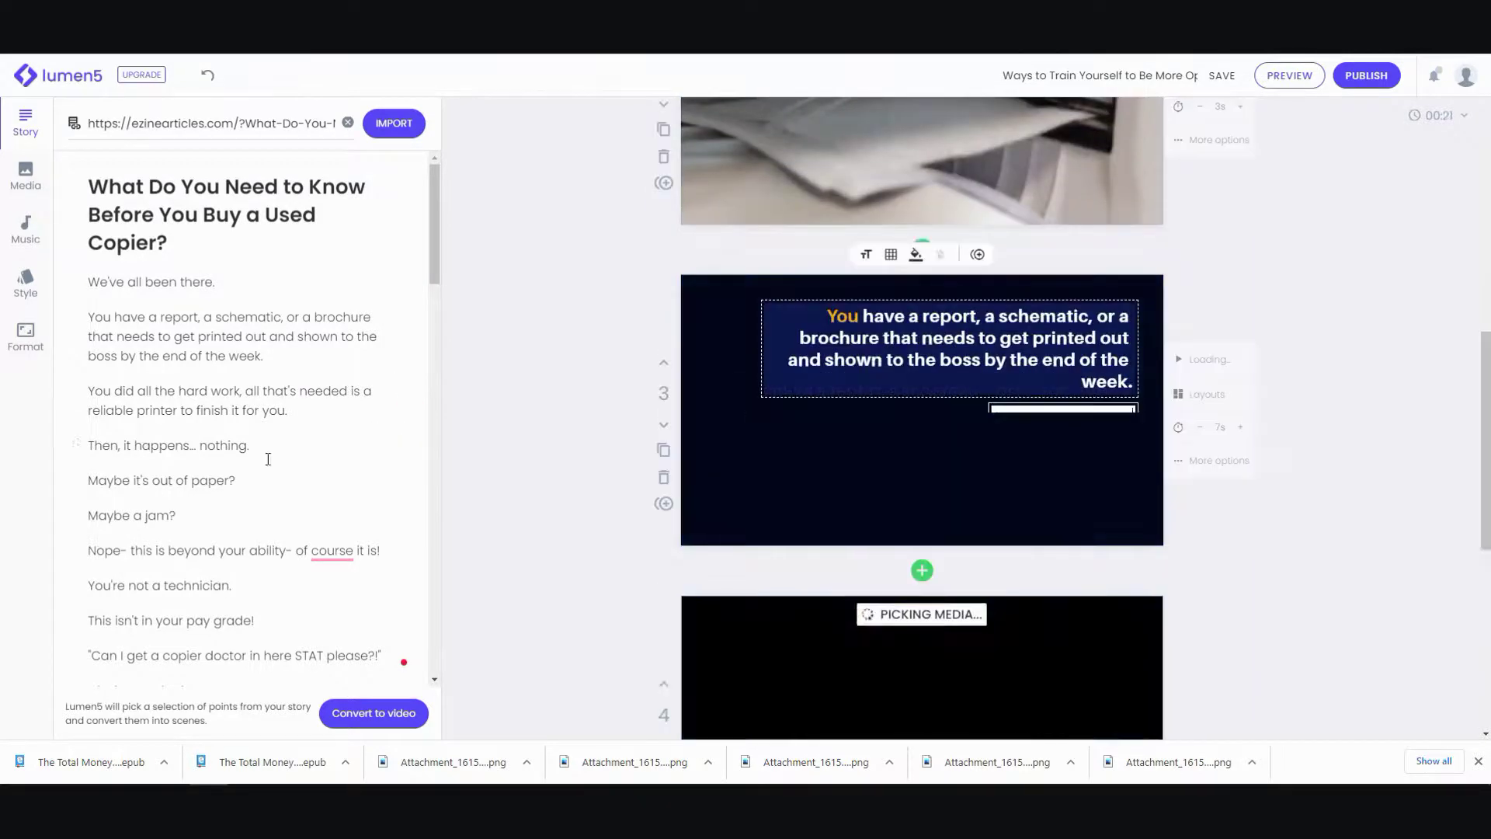
click(409, 445)
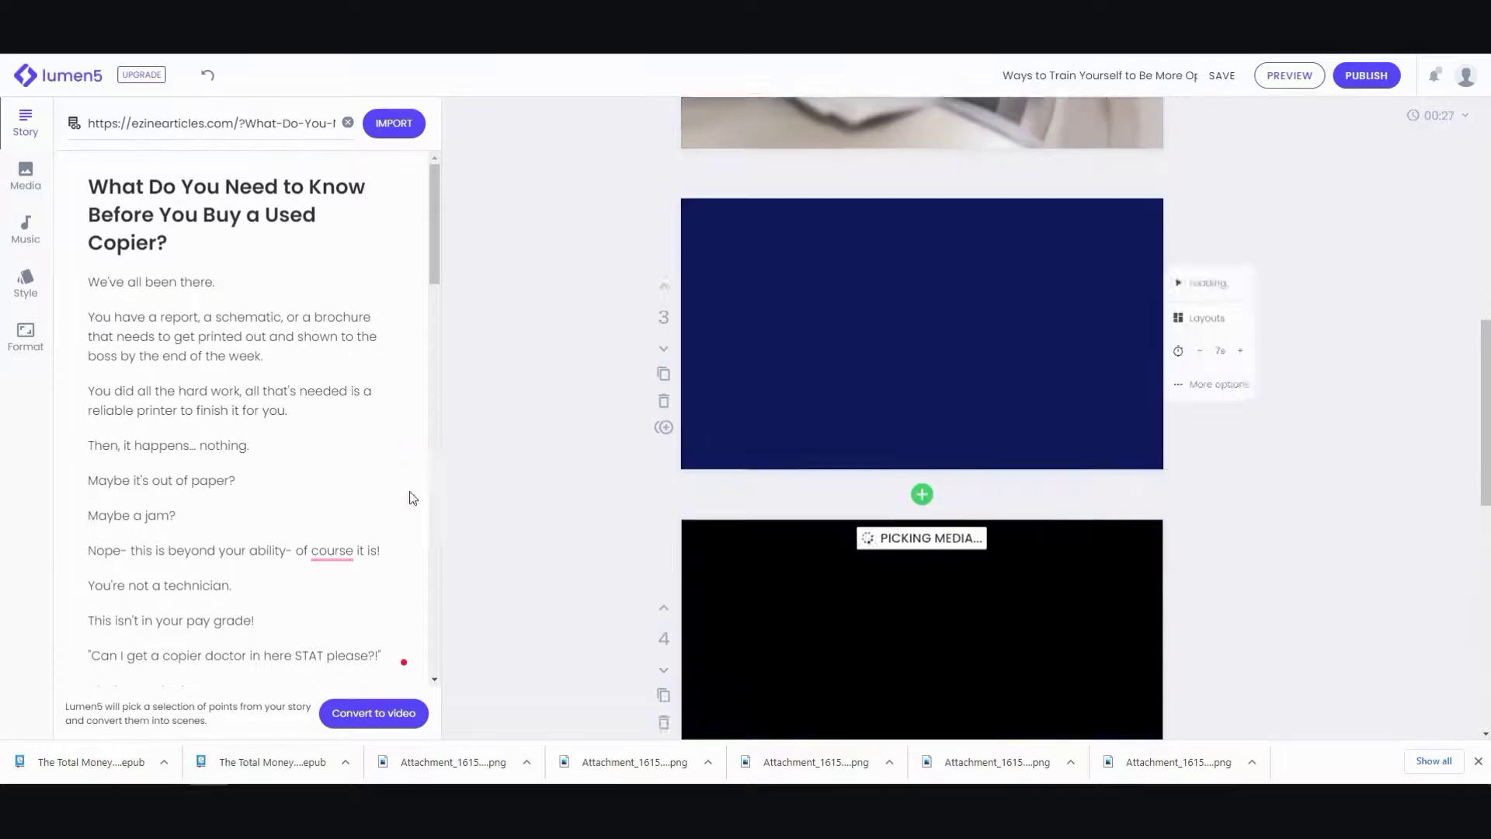
click(411, 481)
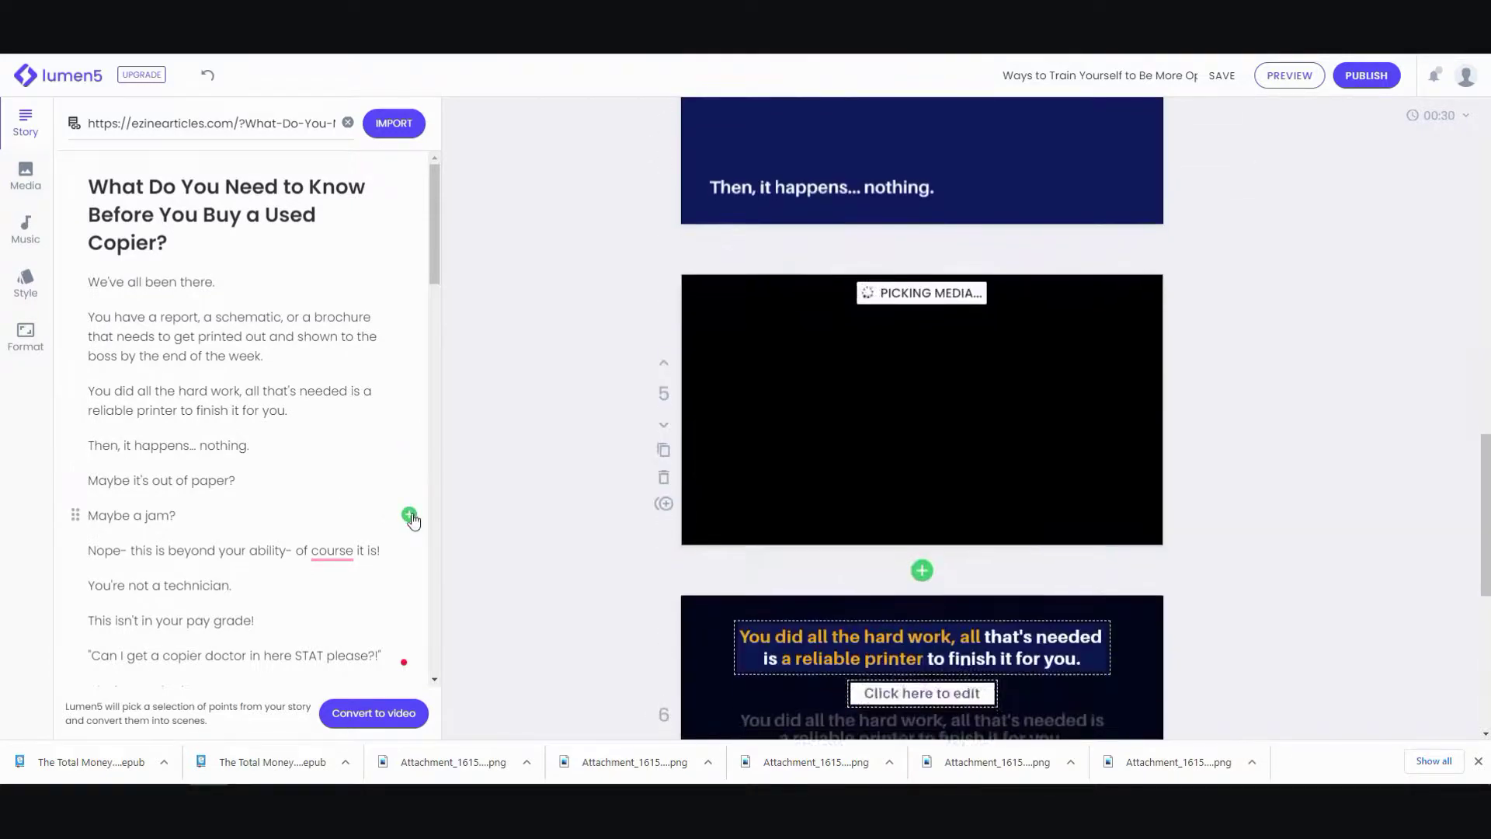
click(409, 515)
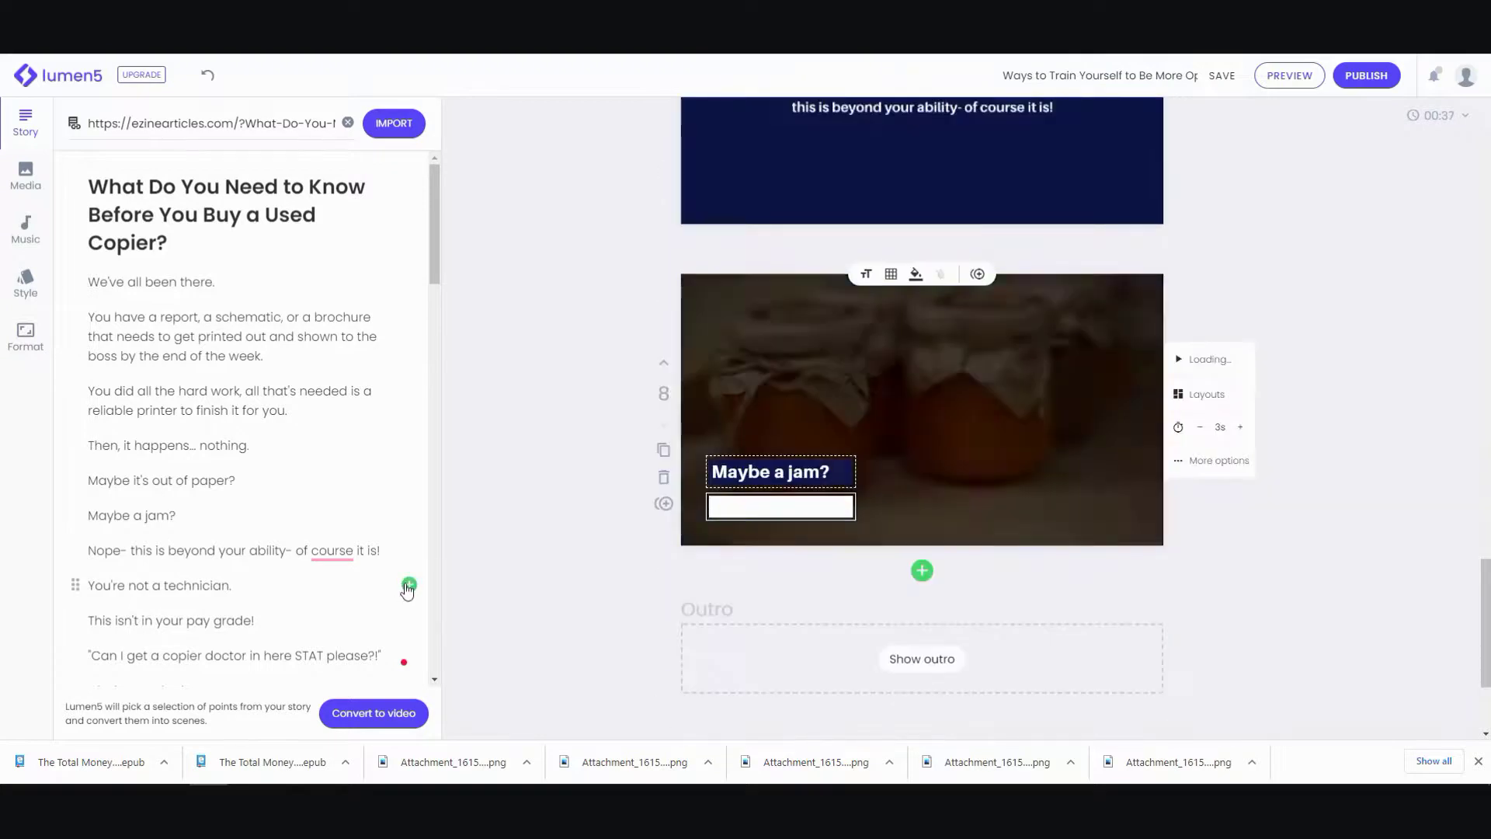
click(410, 584)
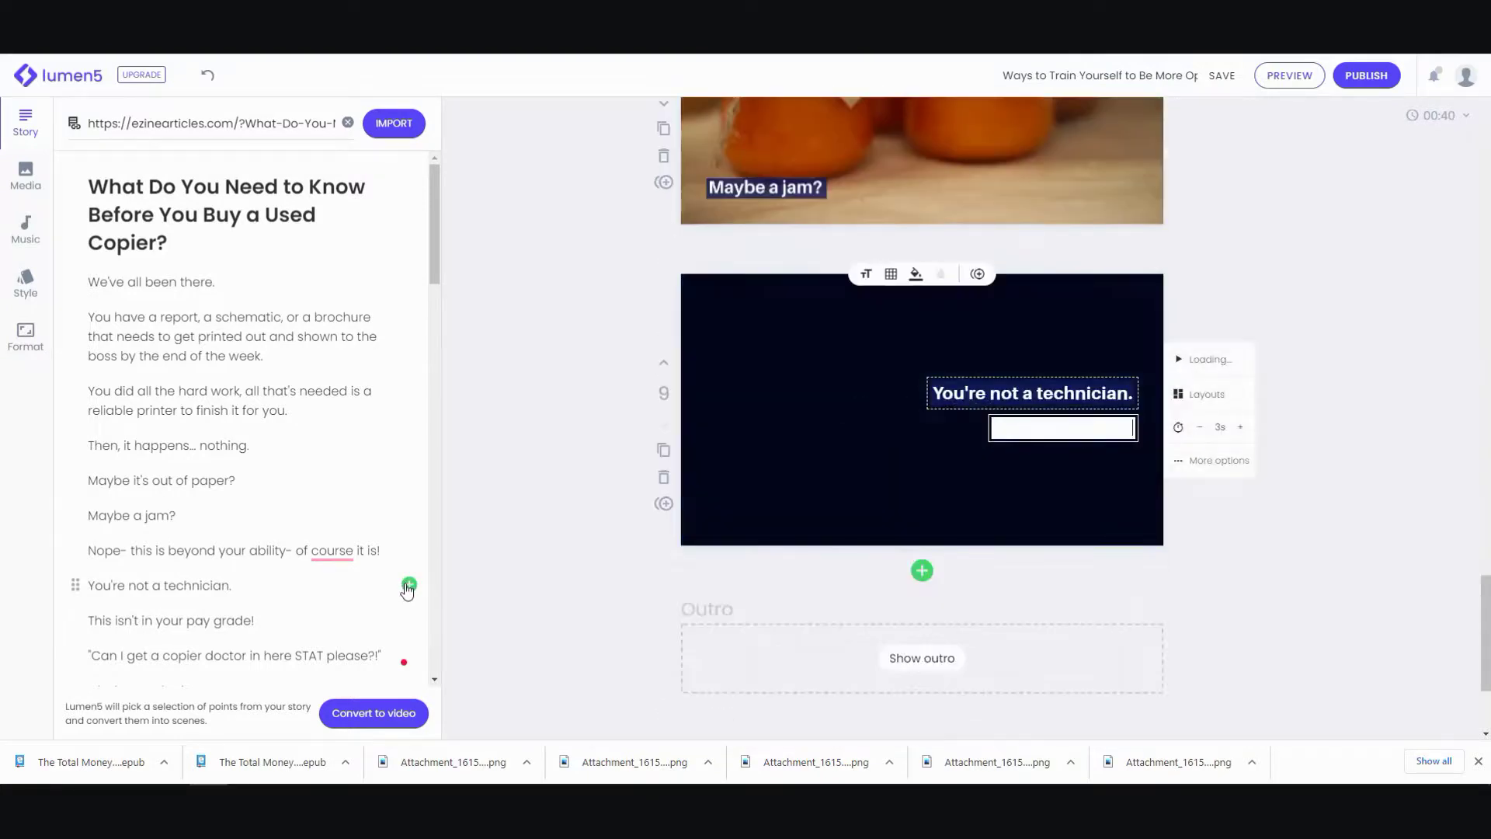
click(407, 620)
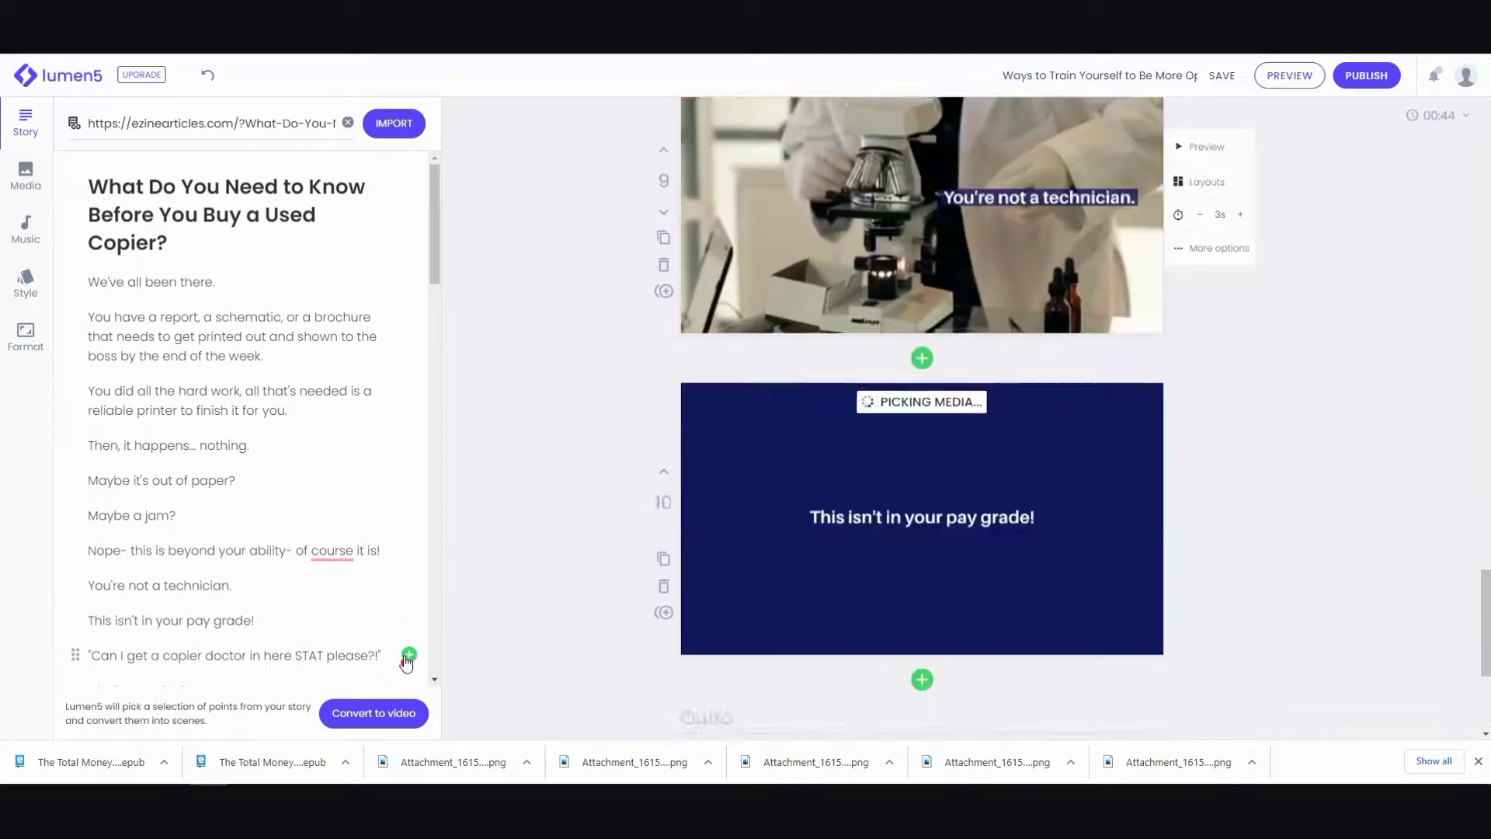
click(409, 655)
Add scenes from 'Glad you asked.' through the STAT Copier repair sentence, including the Palm Beach and emergency-call lines.
scroll(264, 620, down, 1)
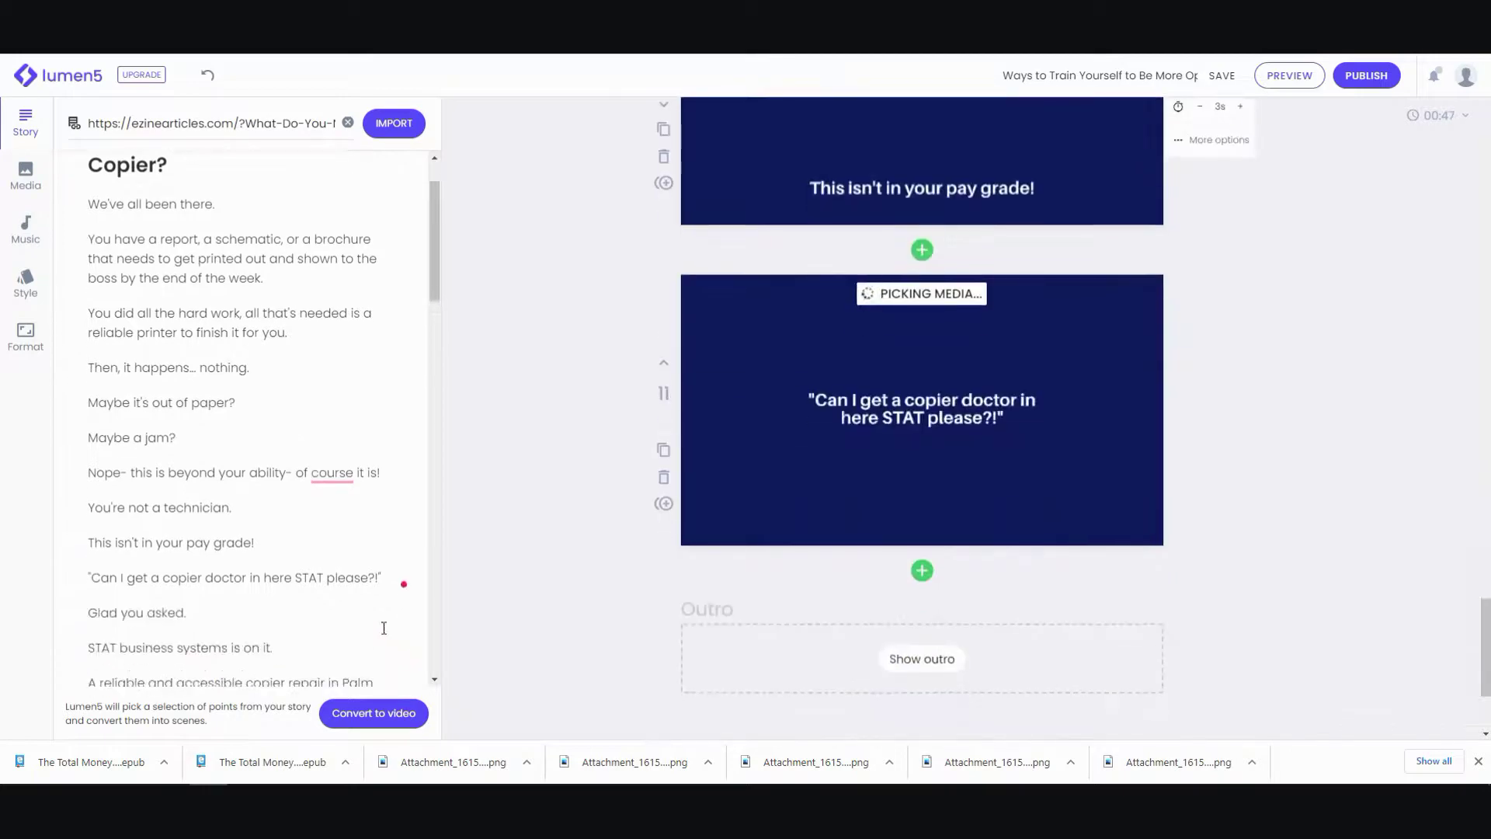
click(409, 612)
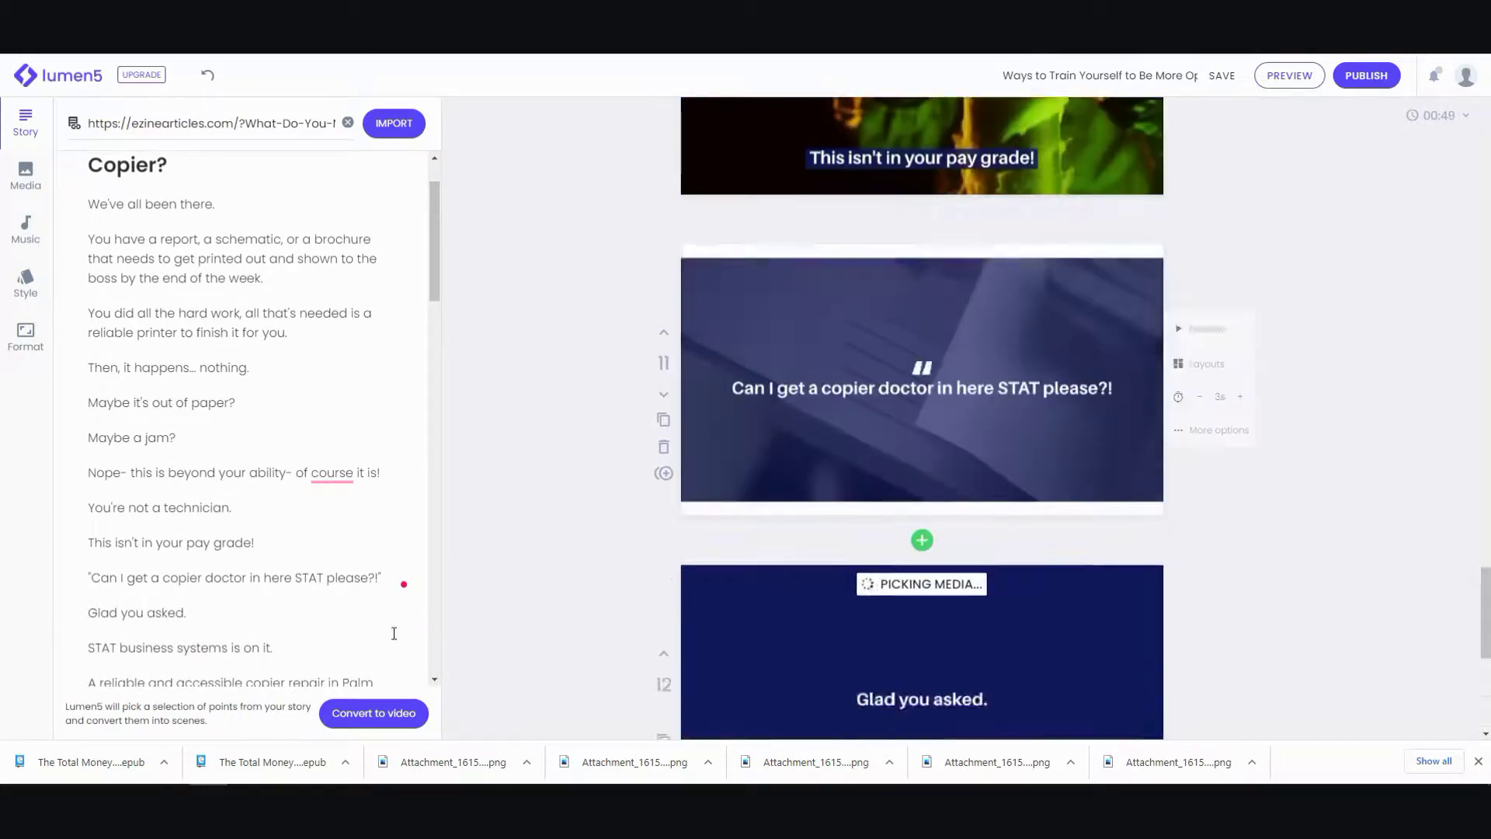
click(405, 648)
scroll(405, 637, down, 1)
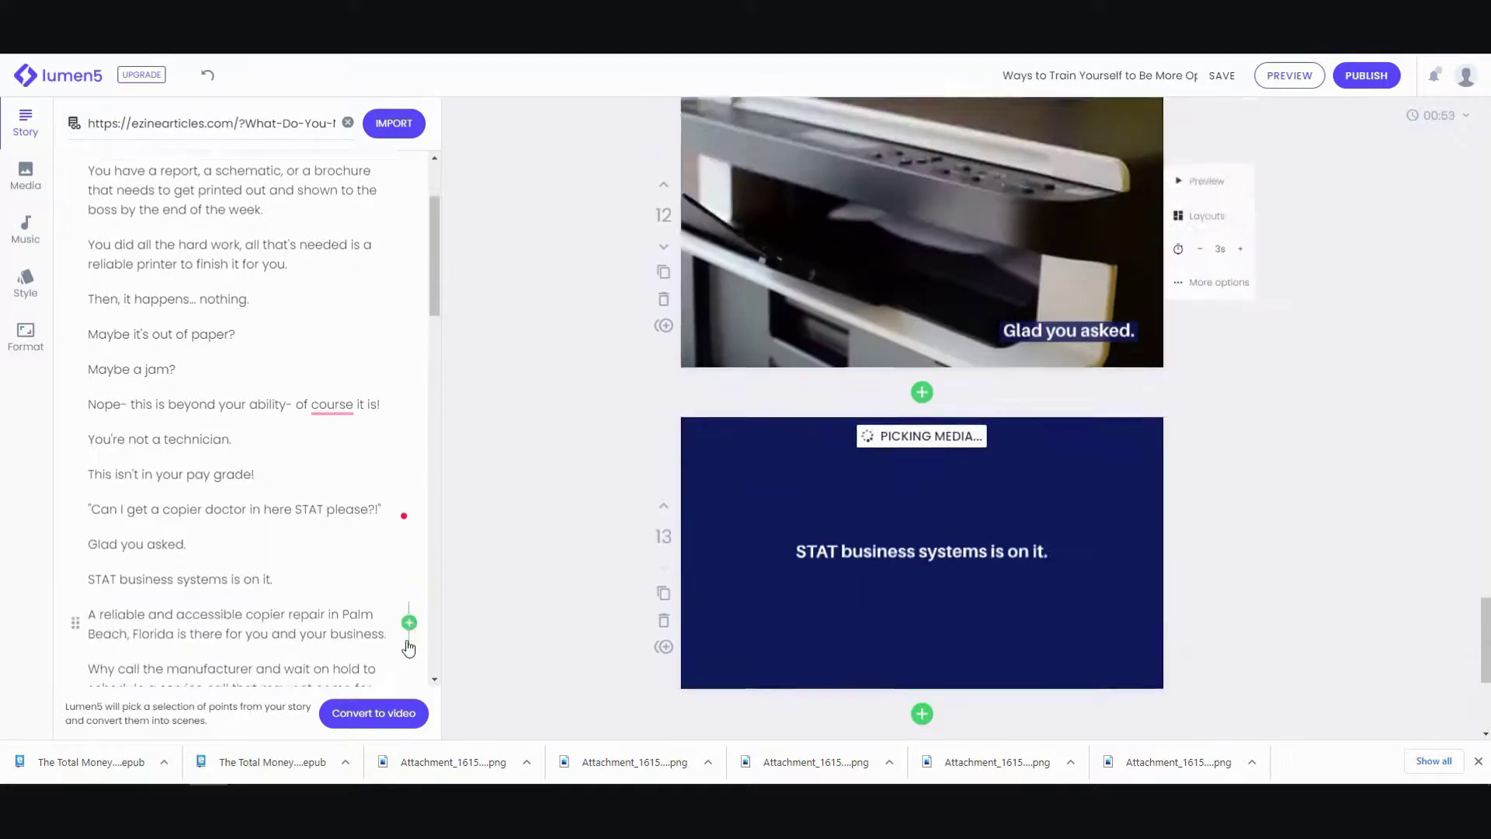
click(410, 614)
scroll(409, 617, down, 1)
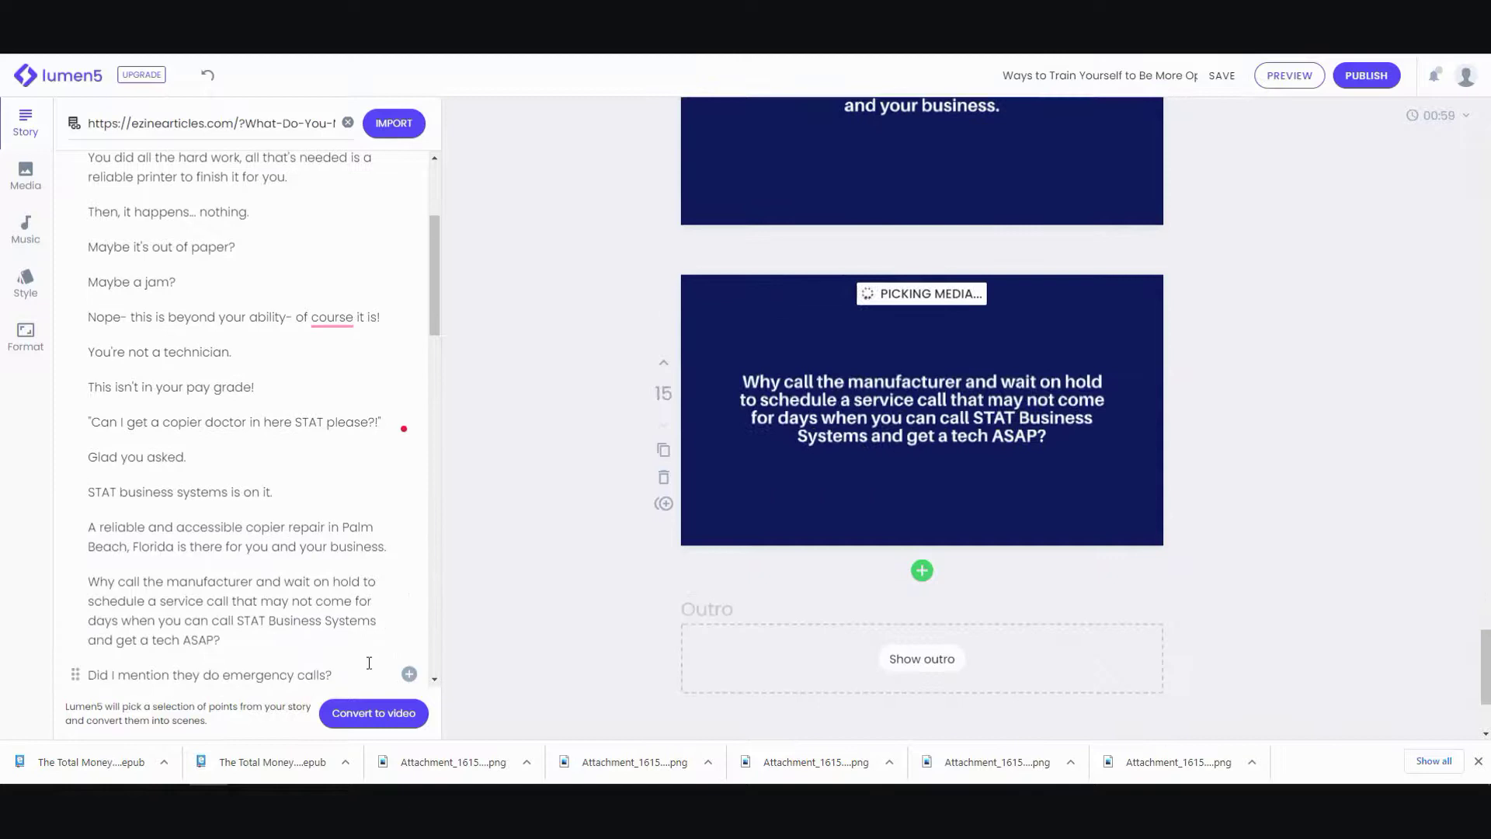
click(409, 672)
scroll(407, 658, down, 1)
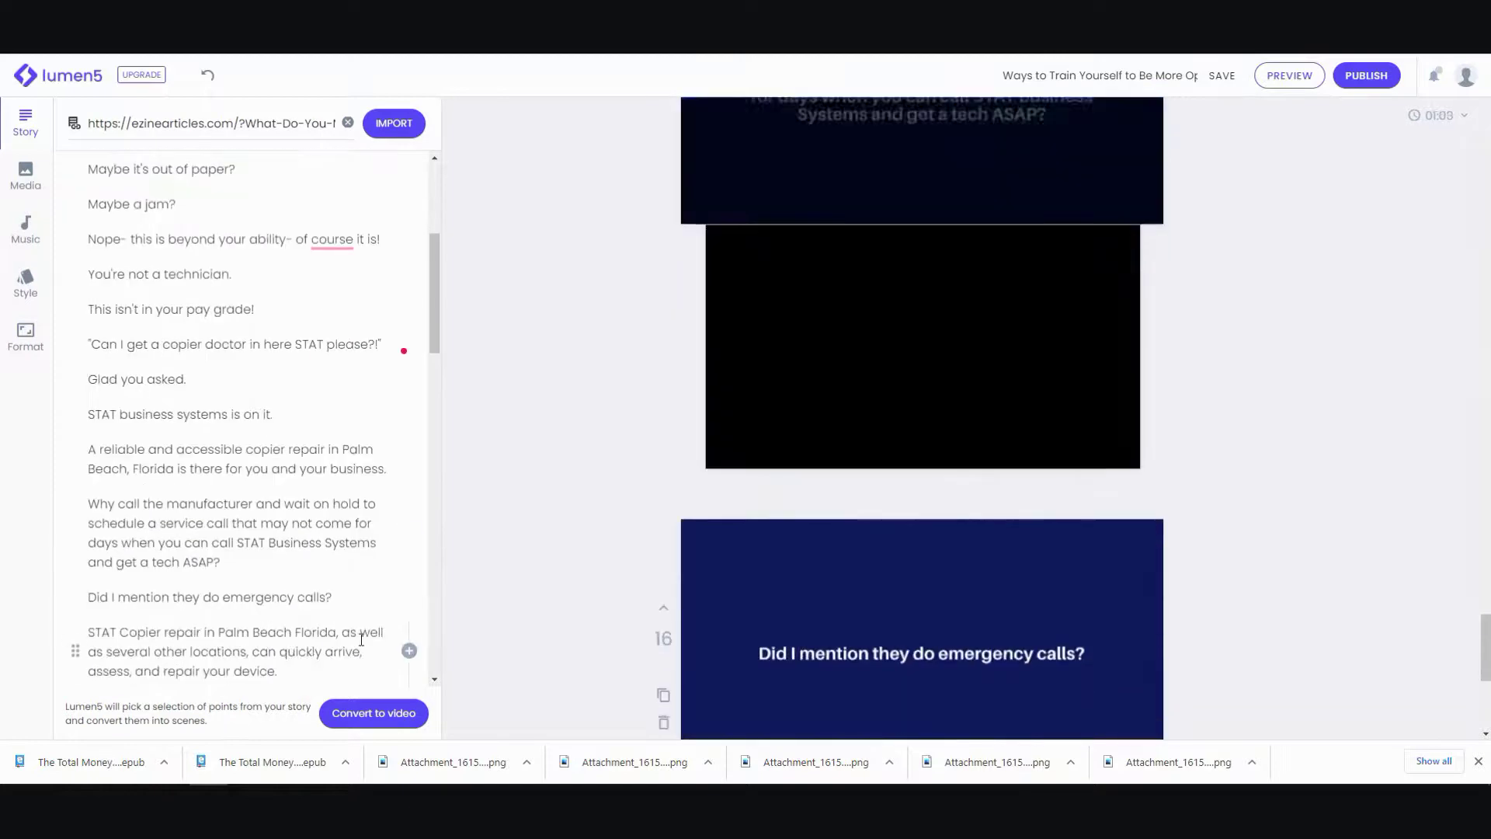
click(409, 651)
scroll(353, 609, down, 2)
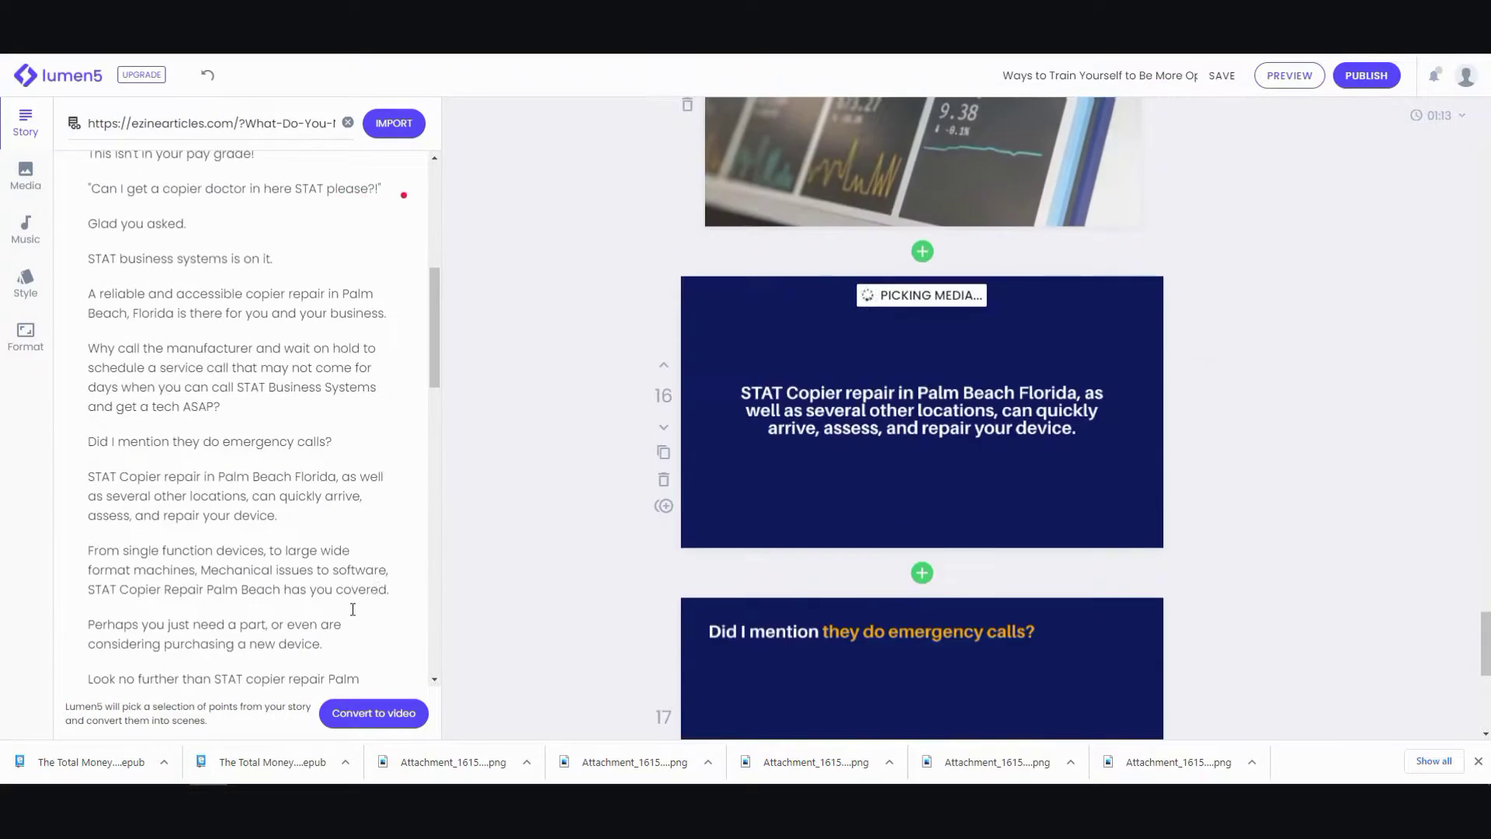
scroll(1313, 486, down, 3)
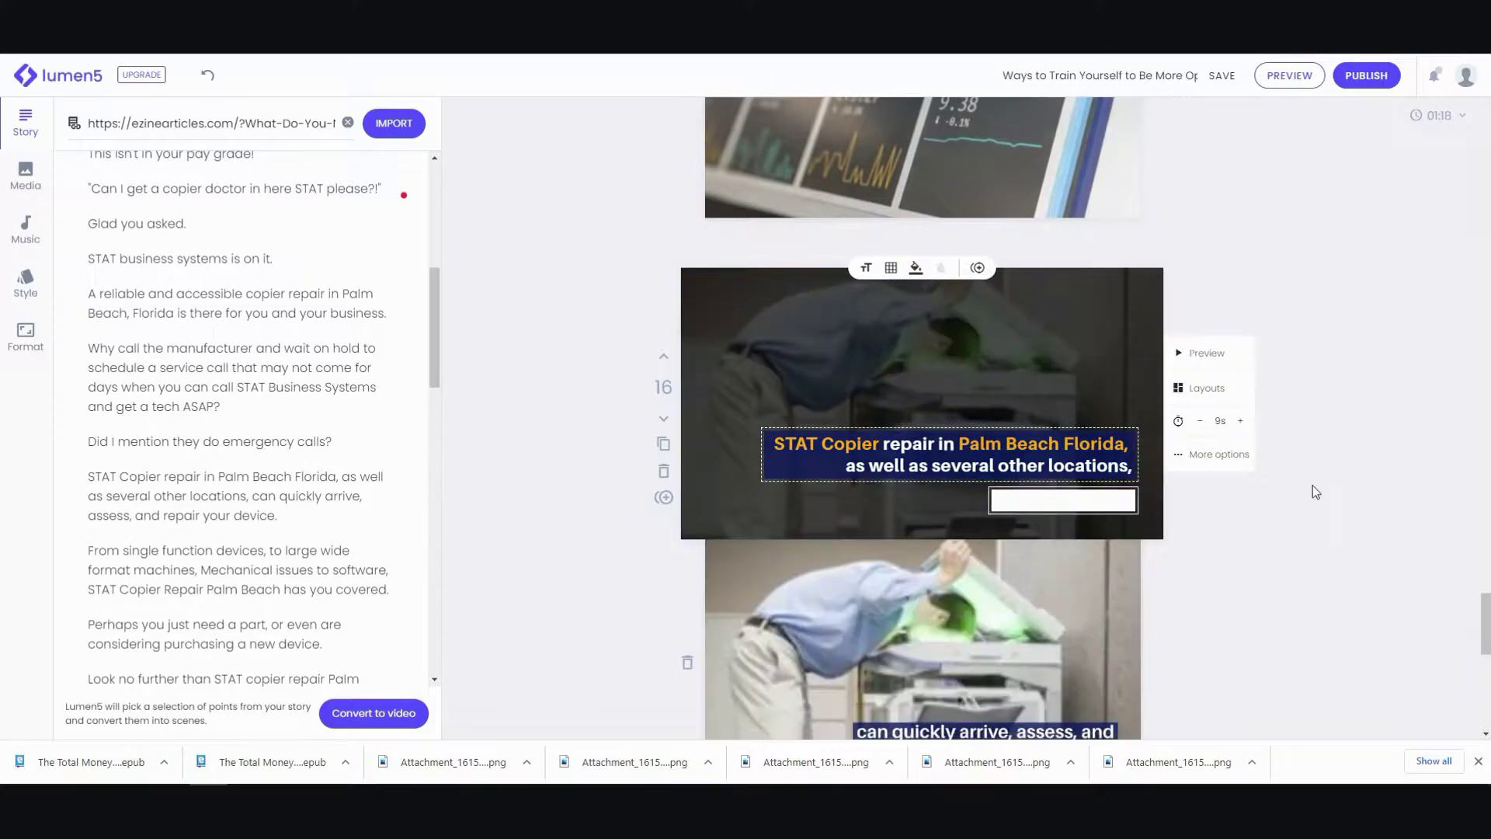
scroll(1279, 487, up, 8)
scroll(1279, 482, up, 20)
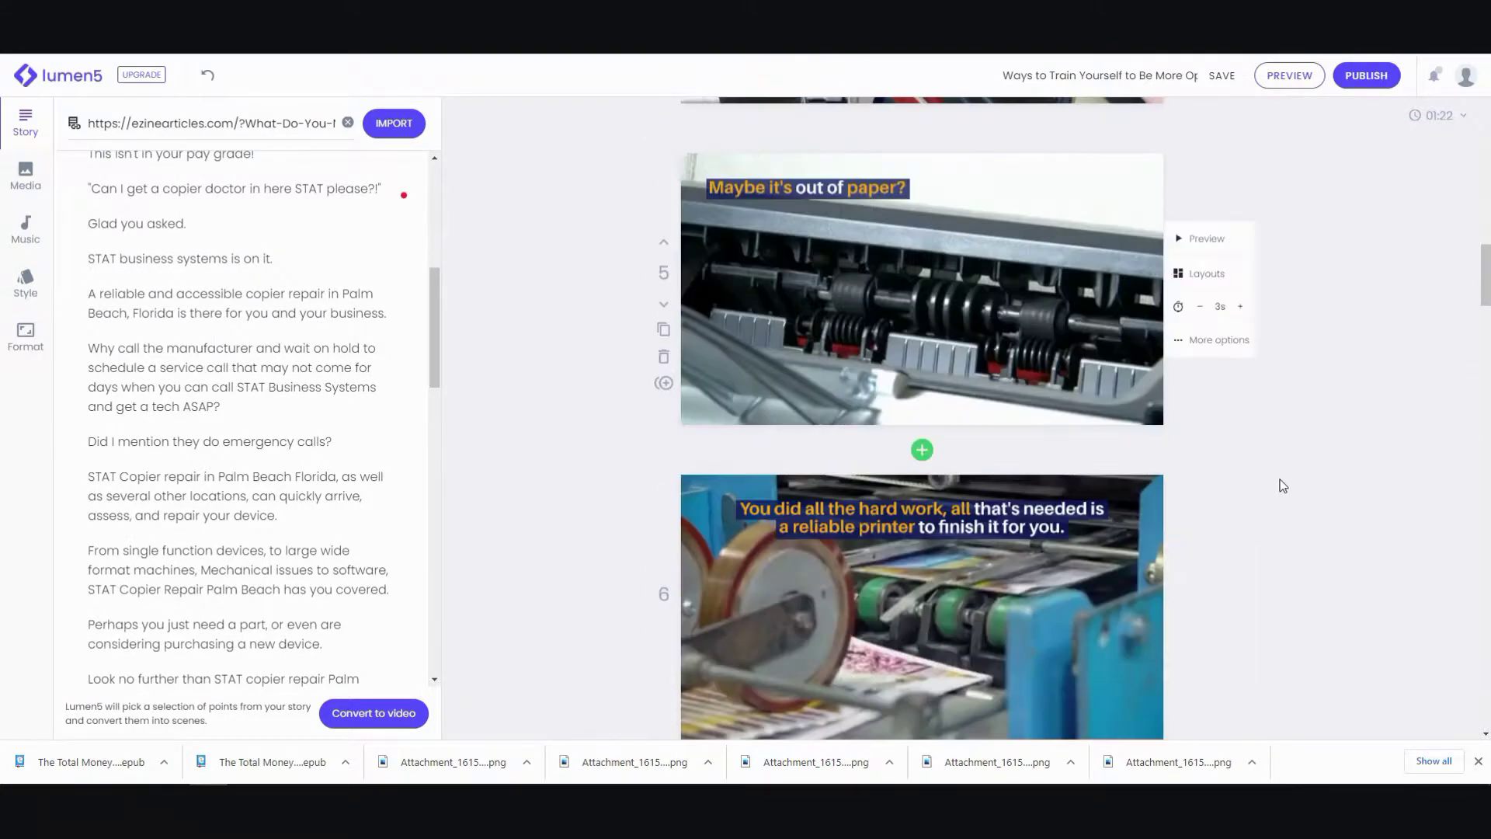
scroll(1280, 484, up, 12)
scroll(1280, 478, up, 6)
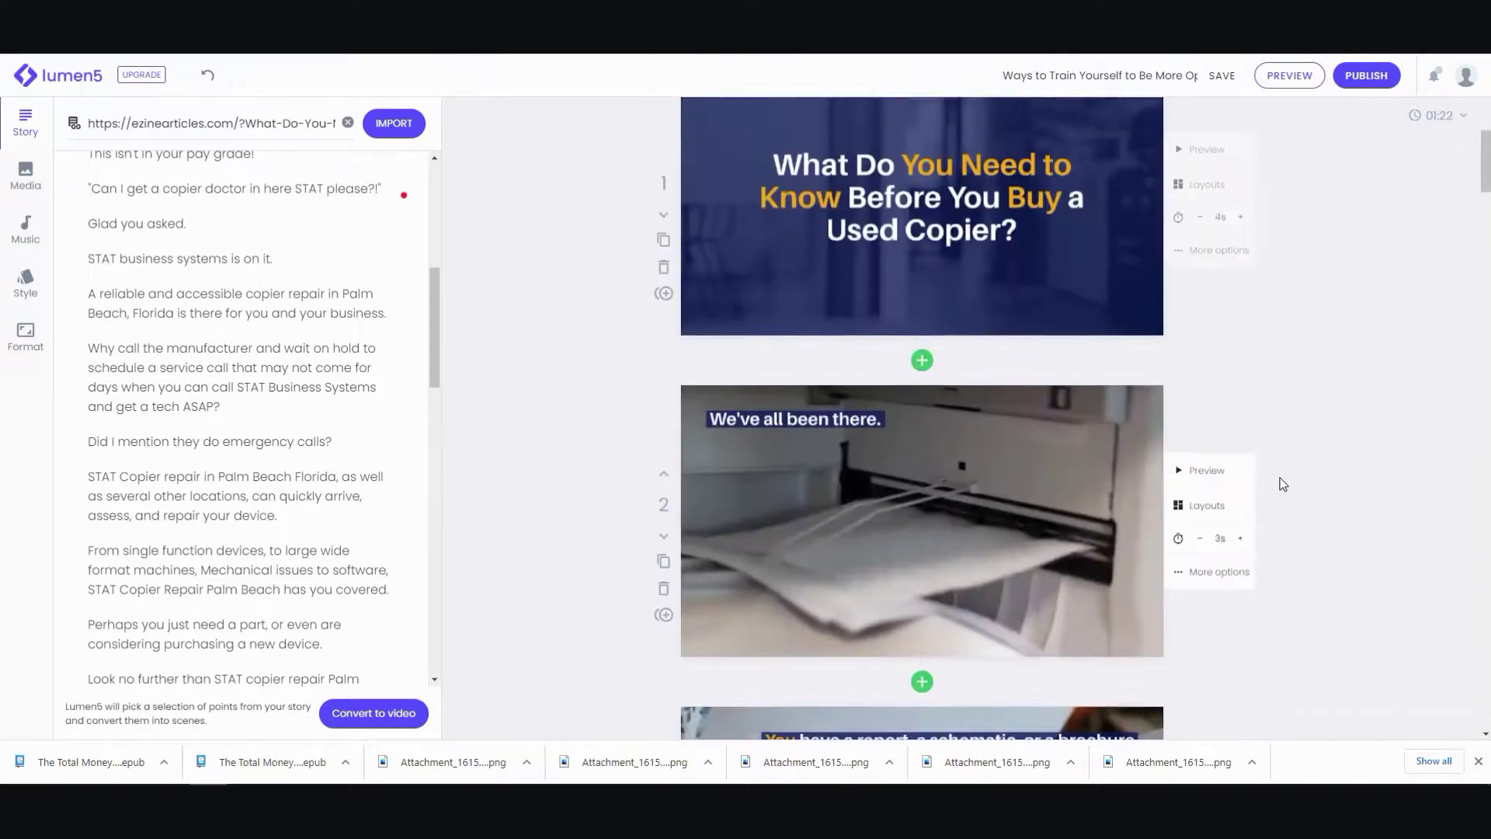
scroll(1280, 479, down, 2)
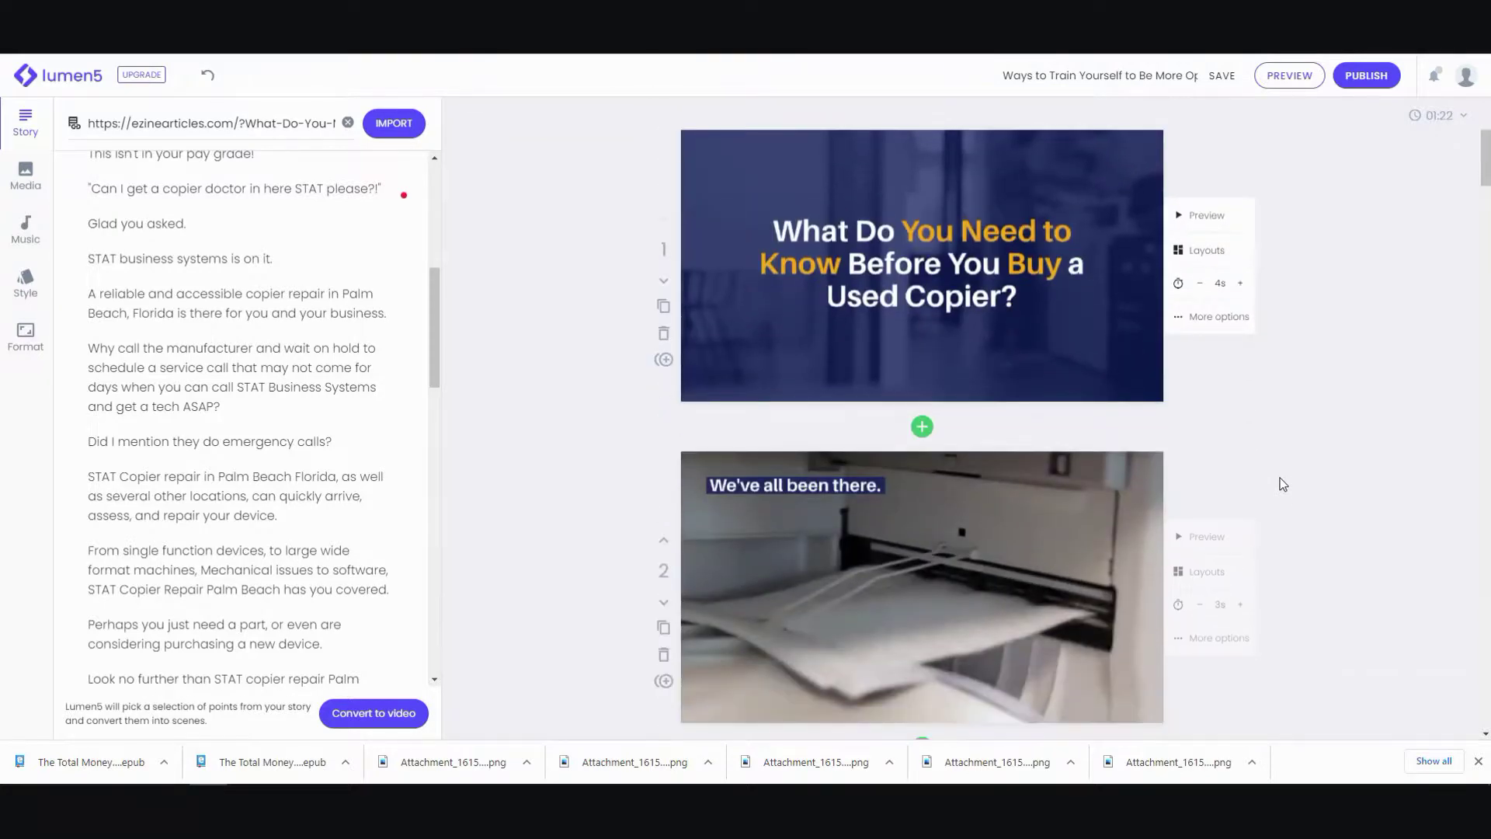
scroll(1280, 477, down, 20)
scroll(1284, 477, down, 15)
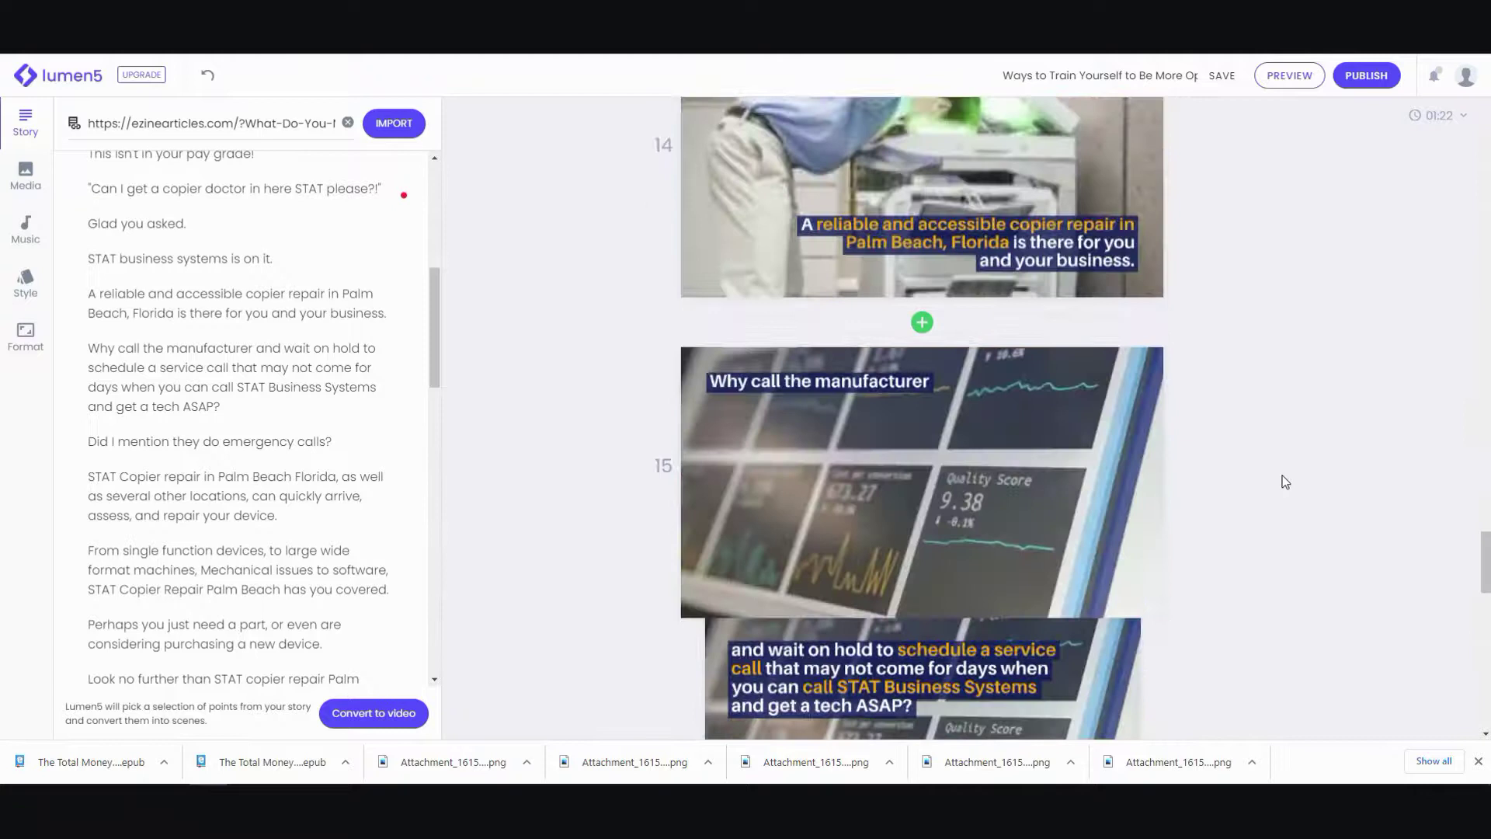
scroll(1283, 476, up, 8)
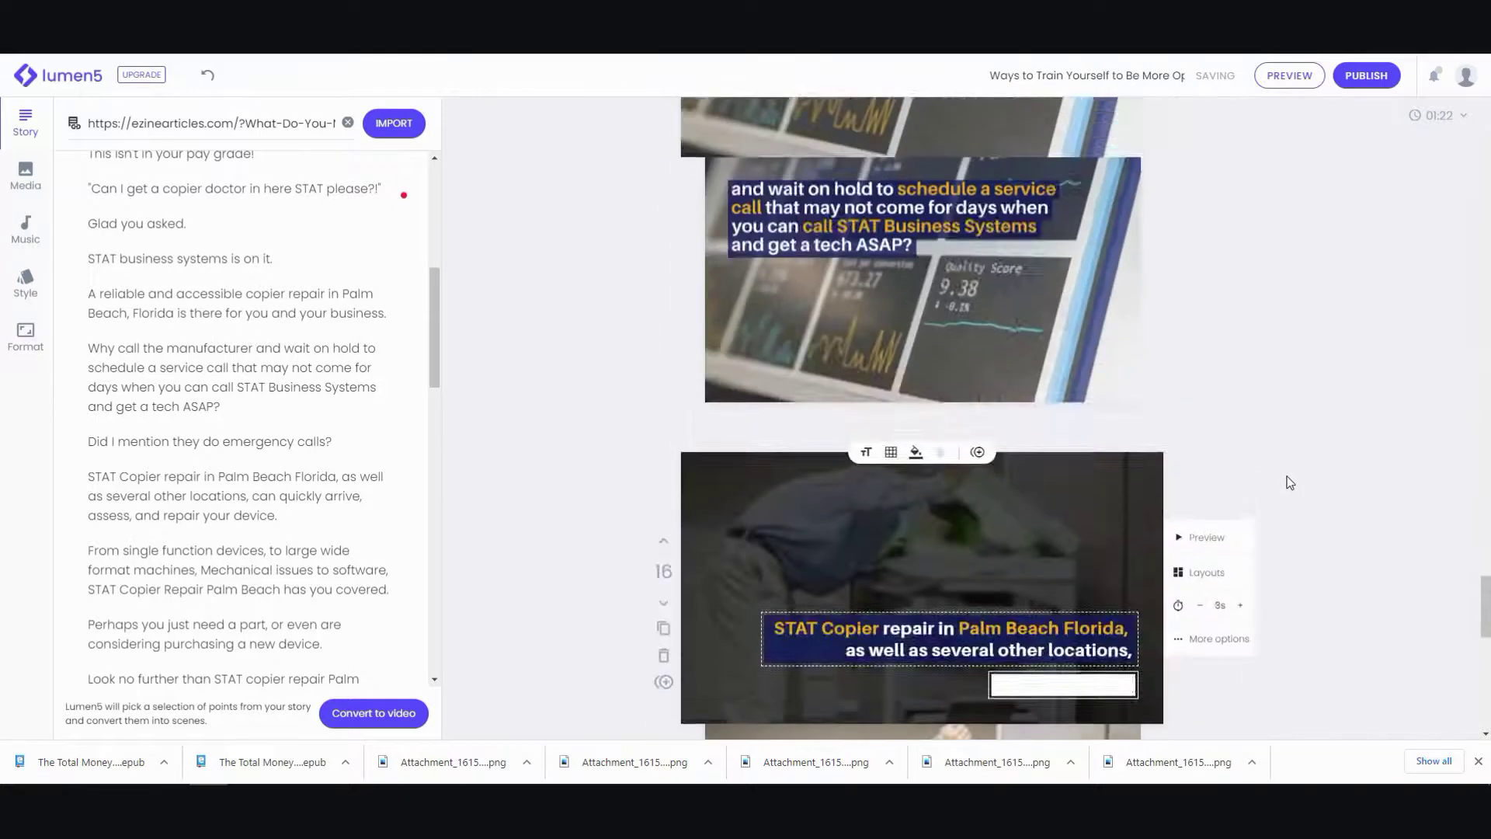
drag(1485, 541, 1485, 149)
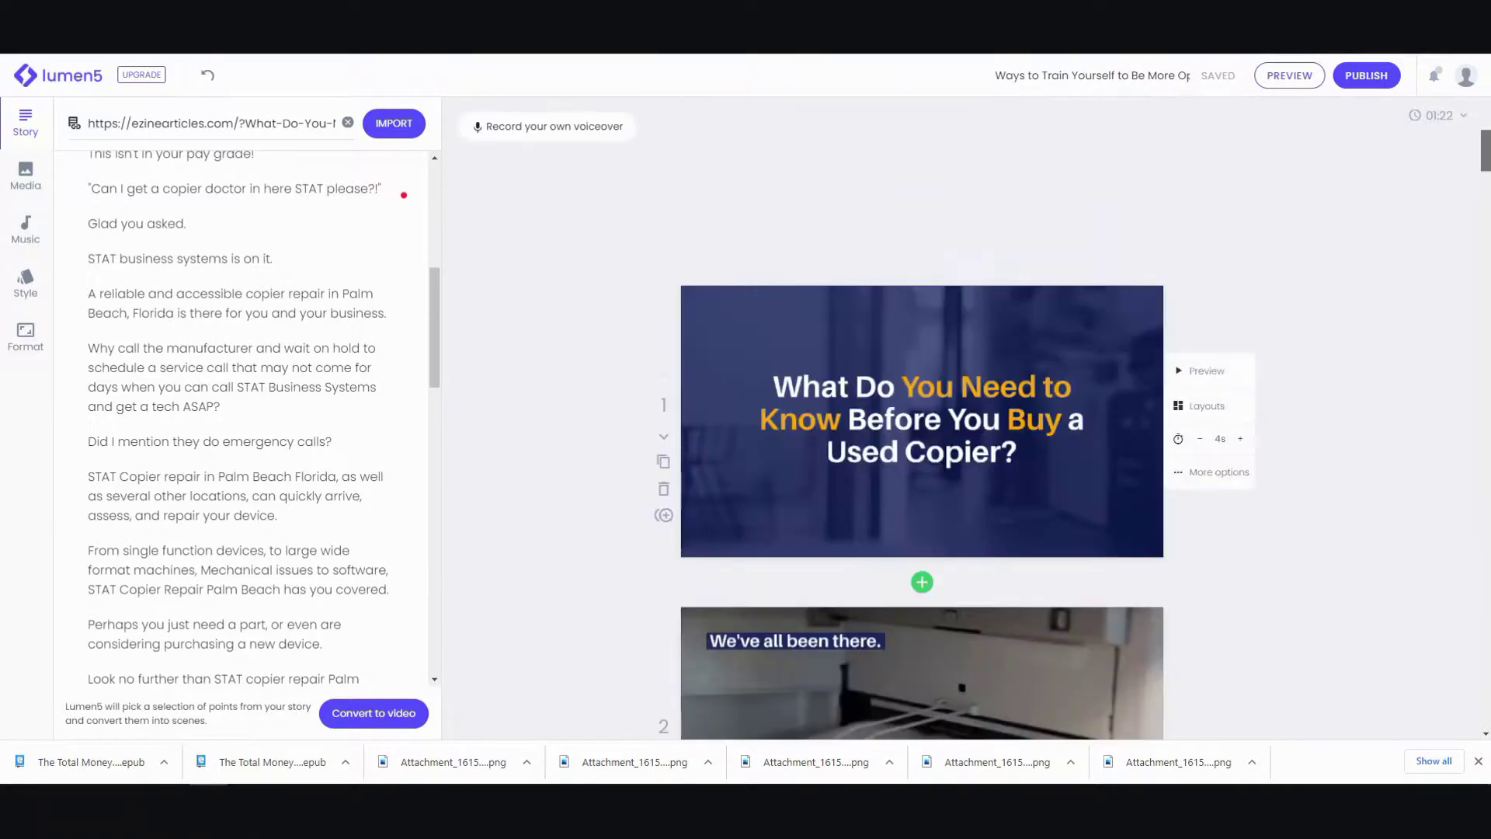
Play the full 01:22 copier video in the Preview window.
click(1303, 77)
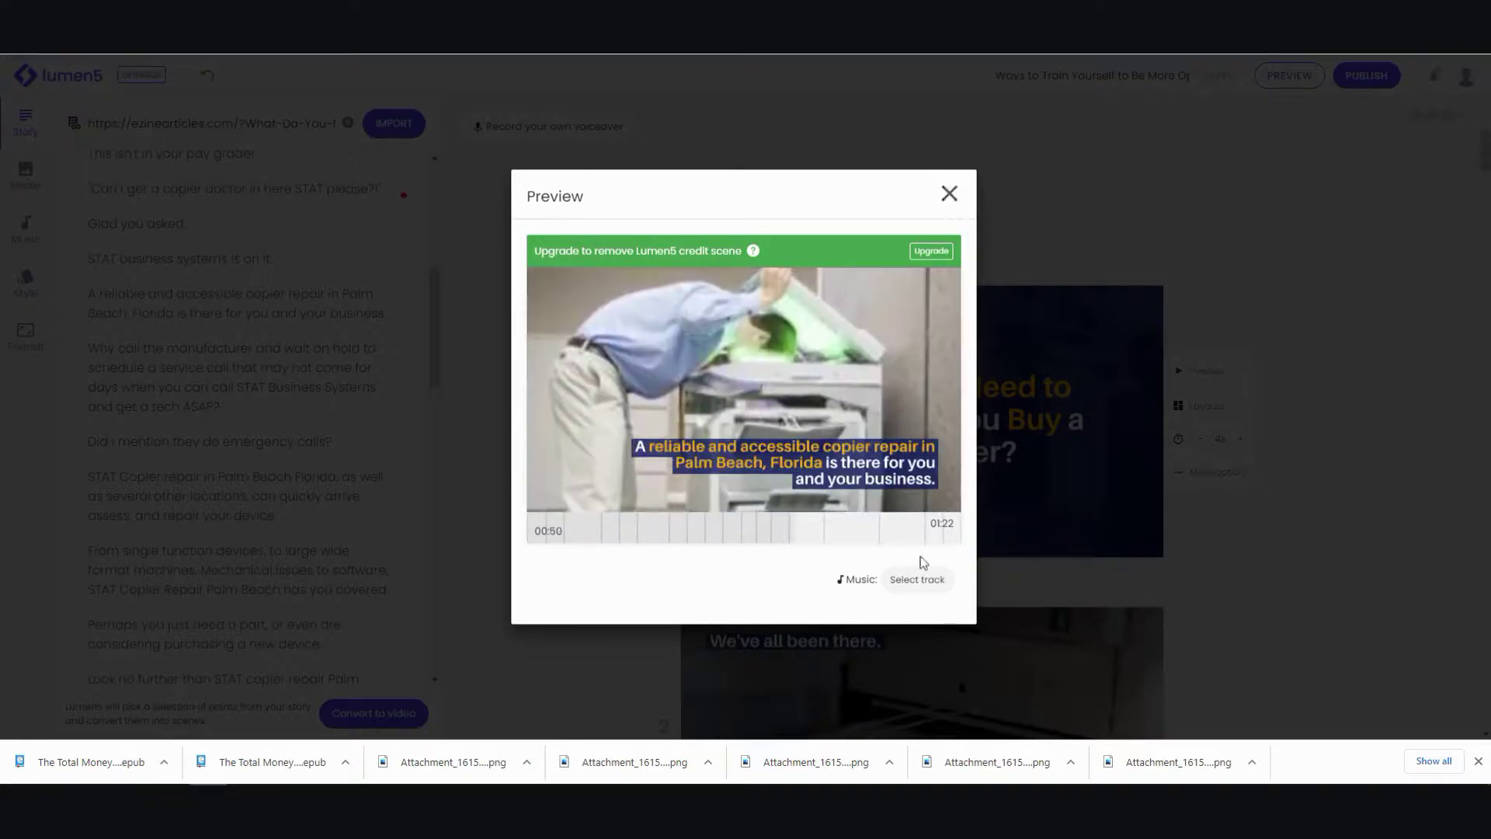
Close the preview and check the pace options without changing the 01:22 duration.
click(948, 198)
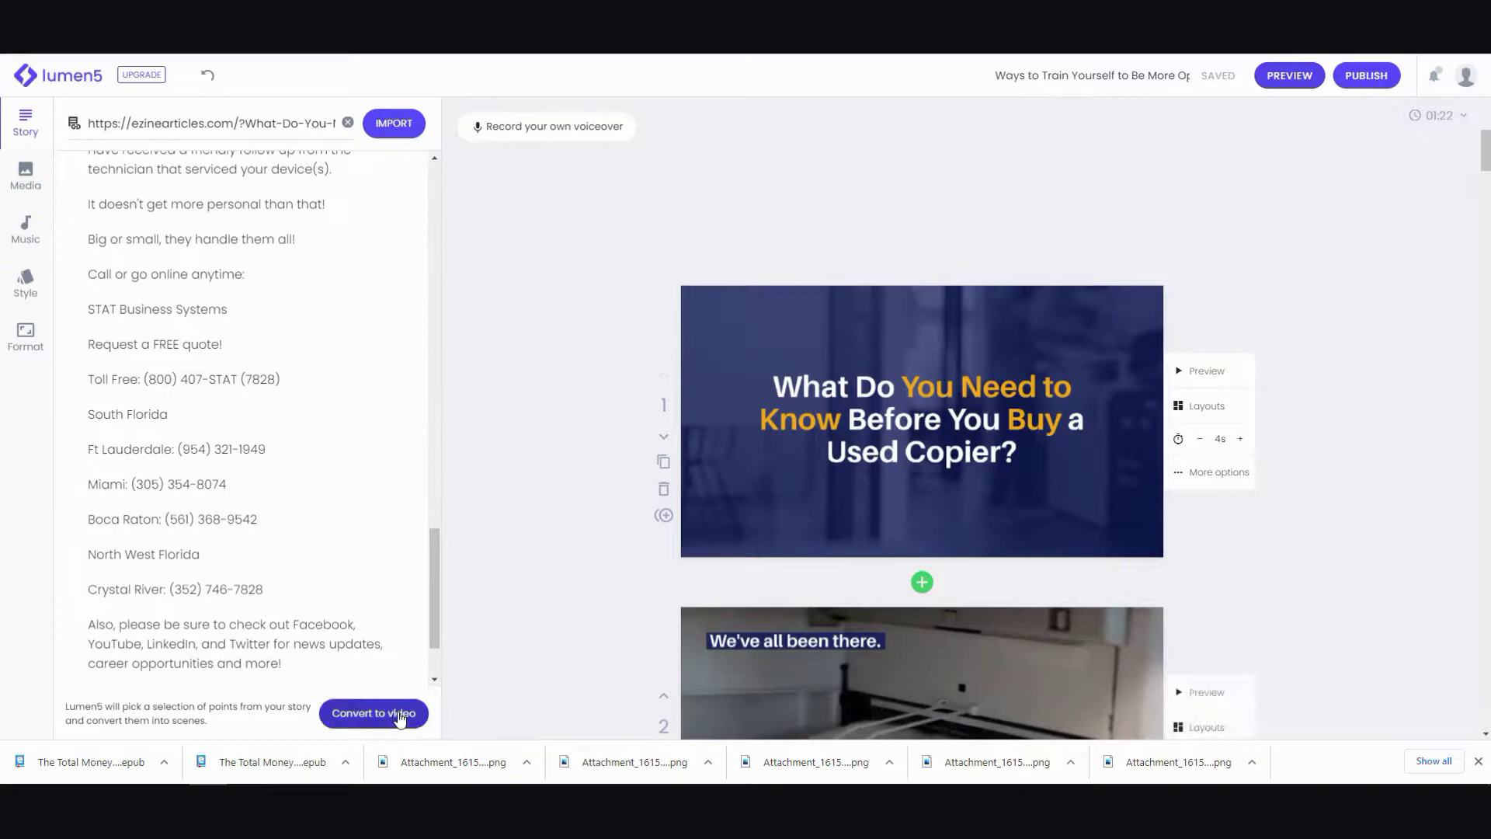
click(1470, 120)
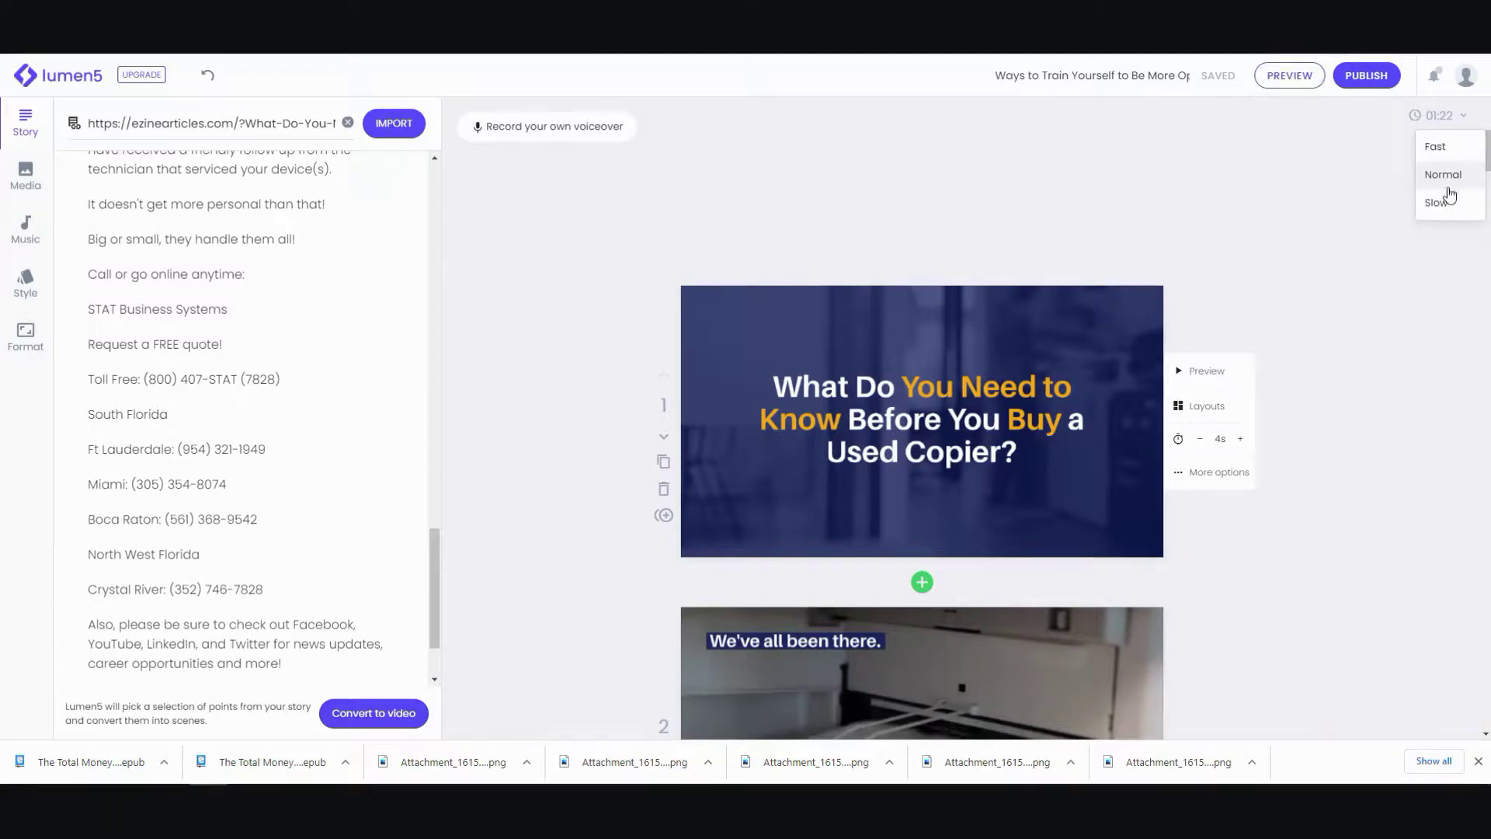
click(1363, 139)
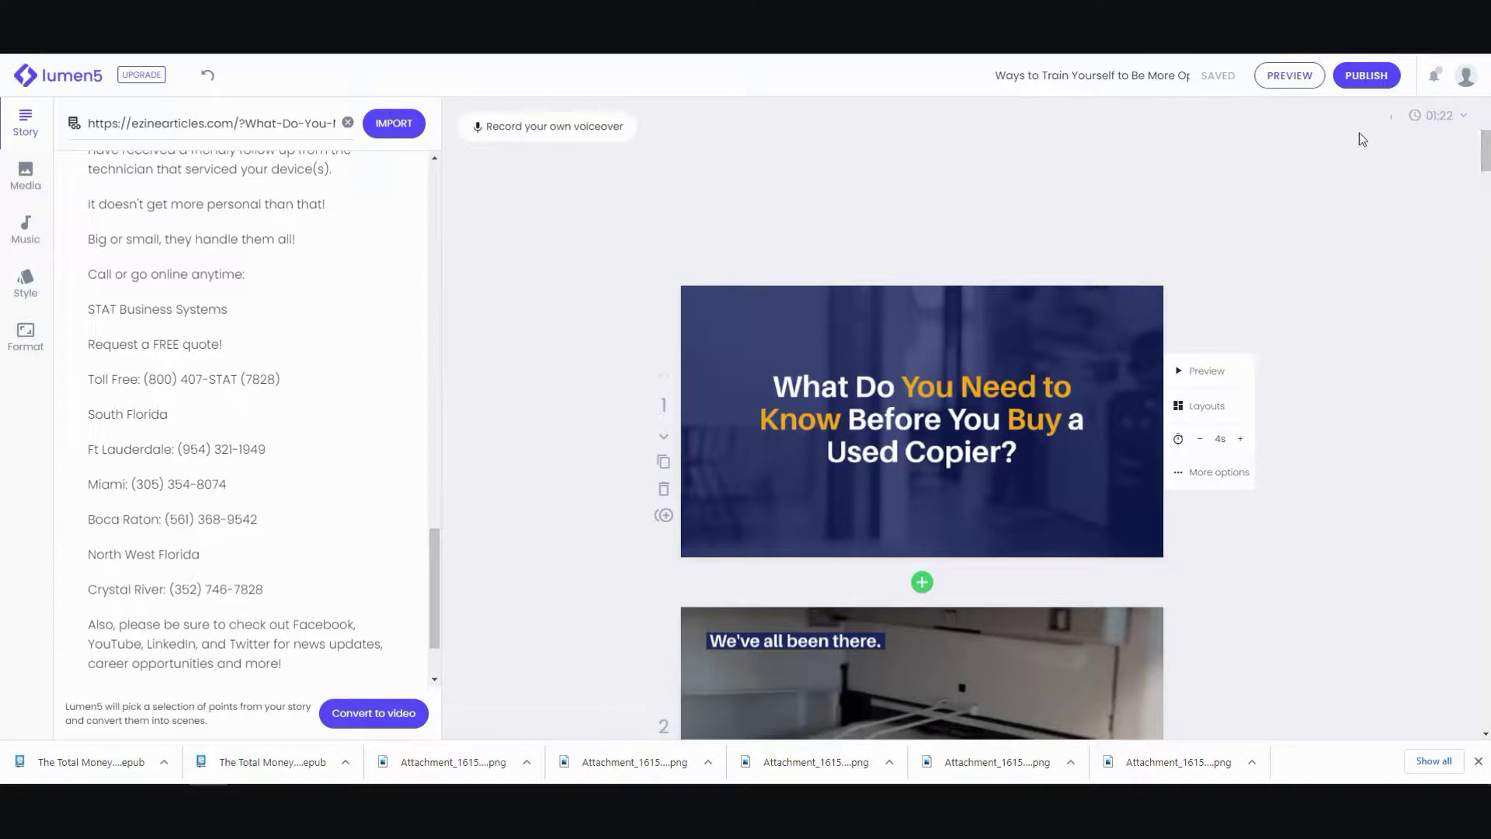
scroll(274, 489, down, 2)
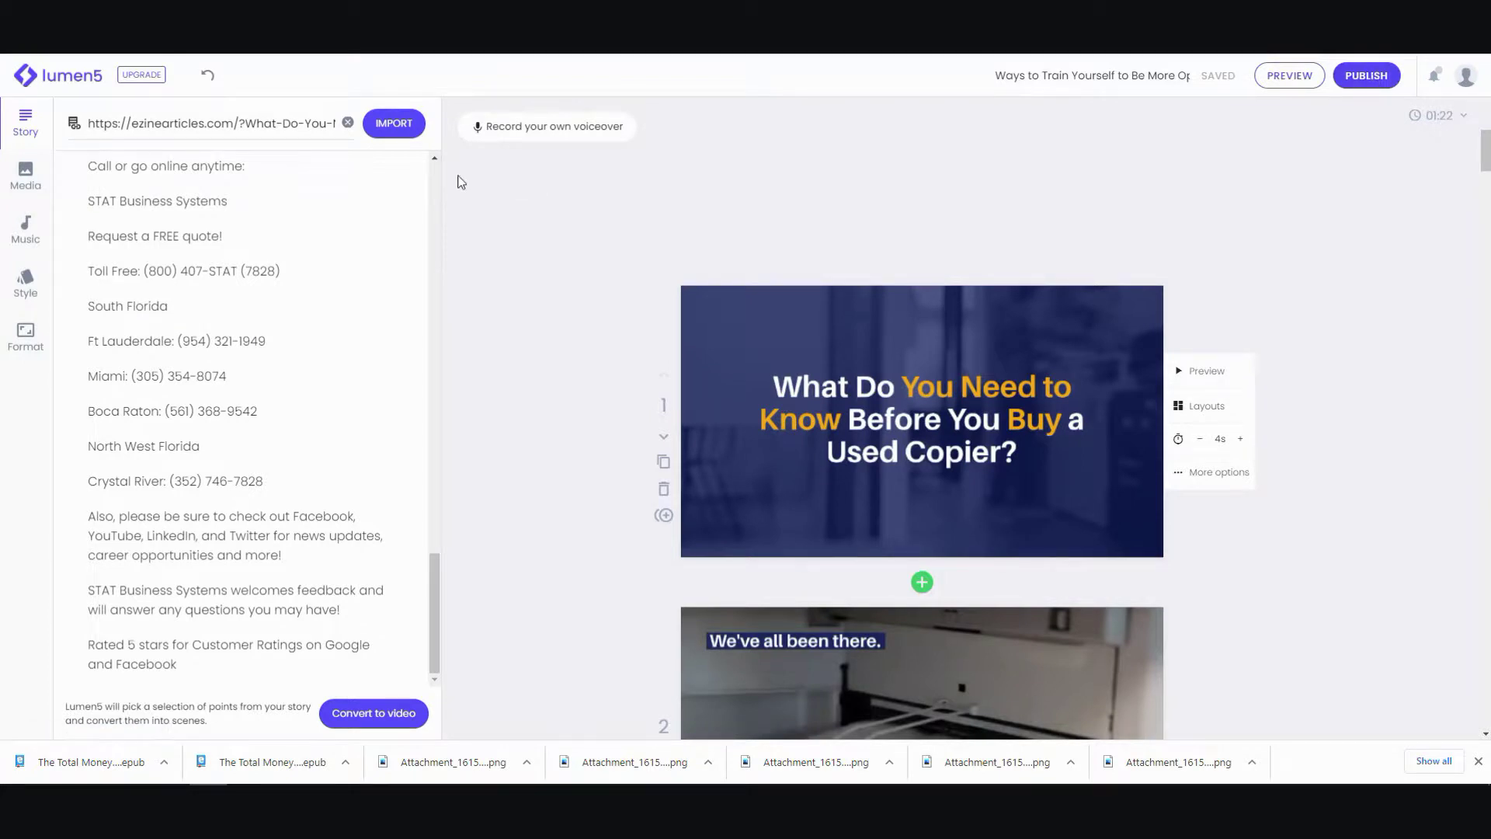
scroll(433, 186, up, 4)
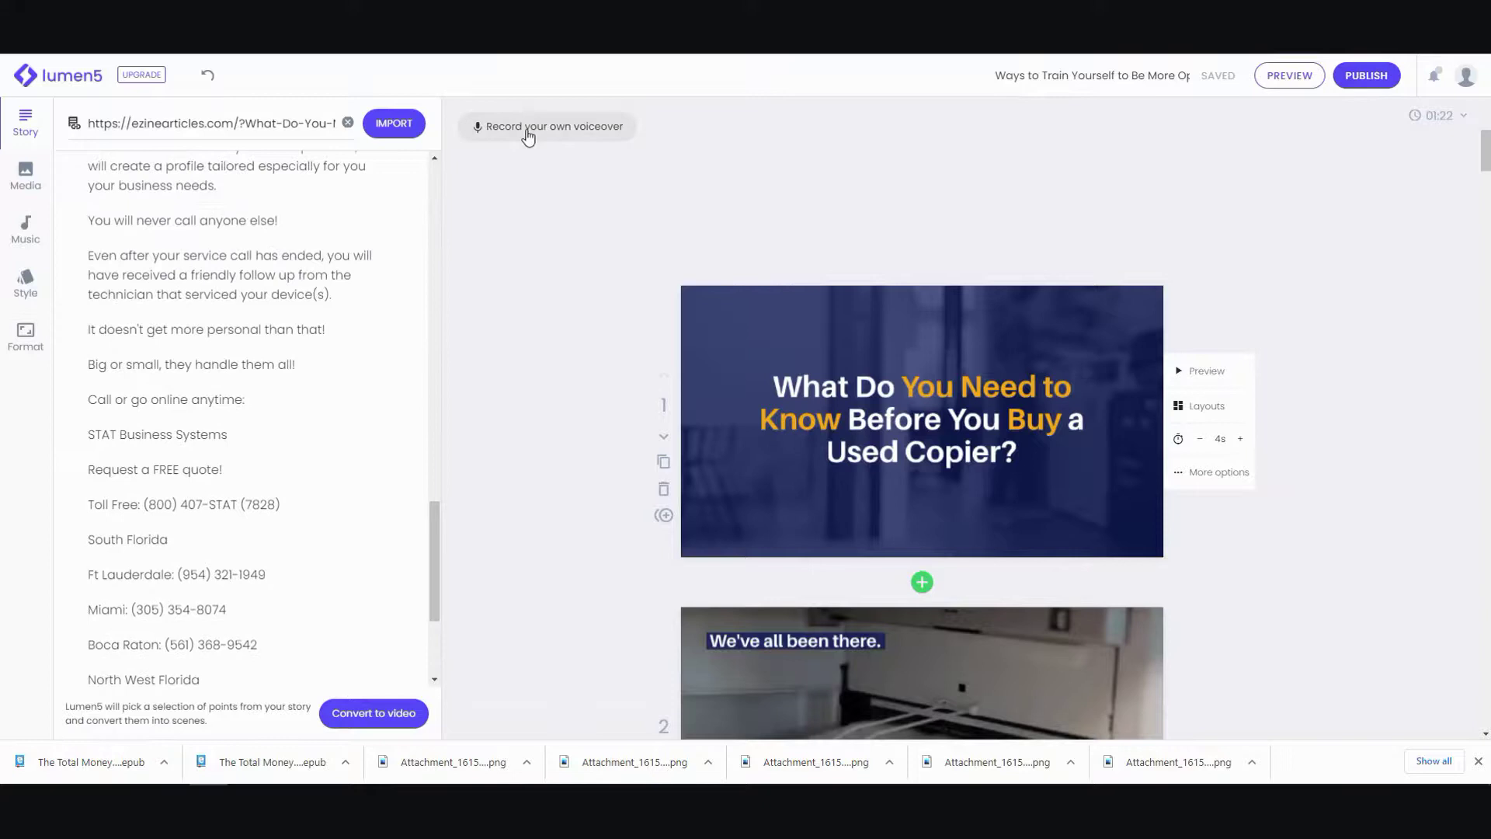
scroll(432, 288, up, 10)
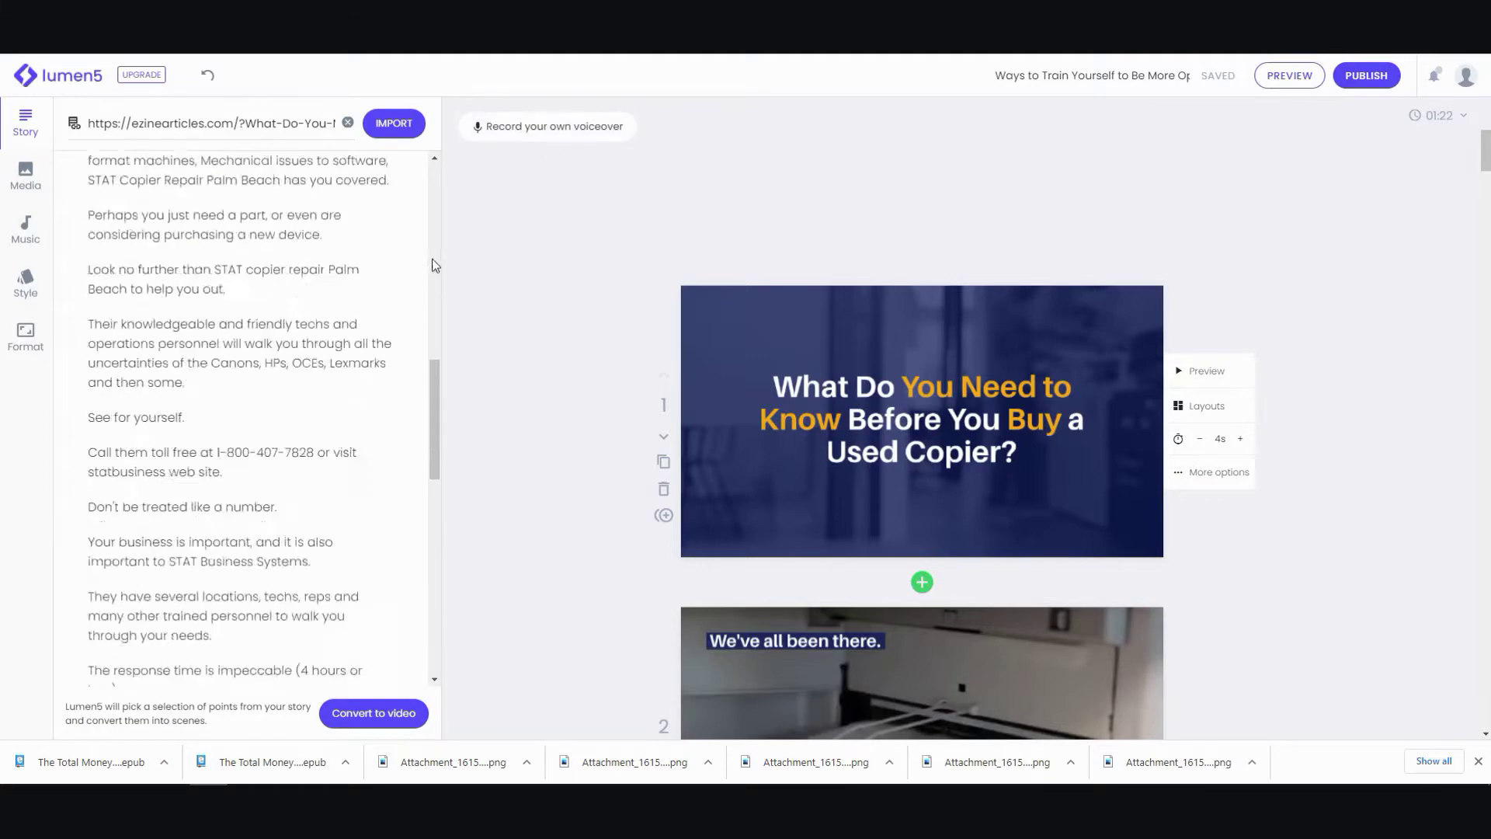
scroll(433, 278, up, 5)
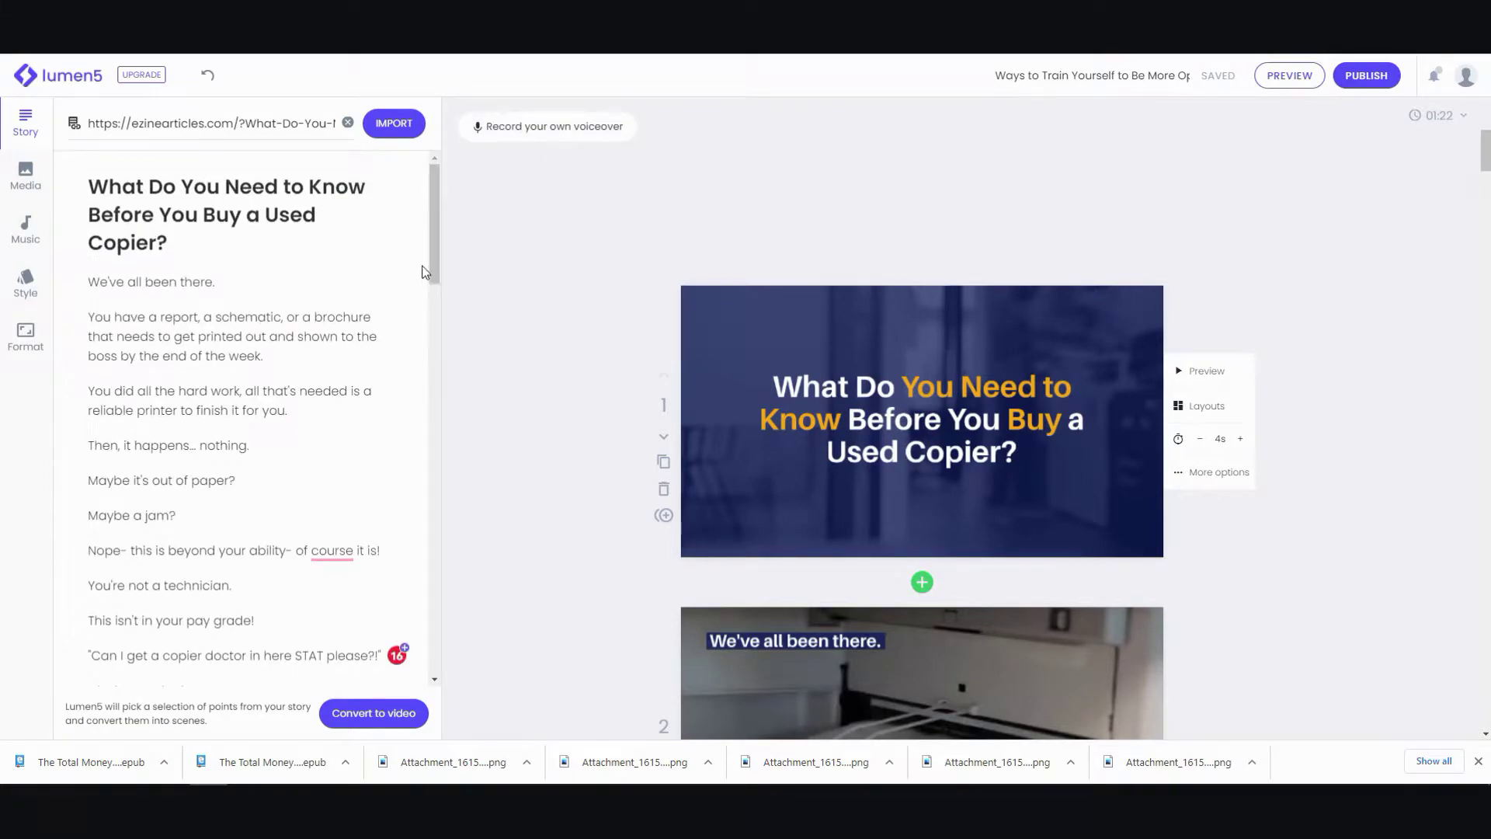
Record a voiceover take for the copier video after allowing microphone access.
click(520, 131)
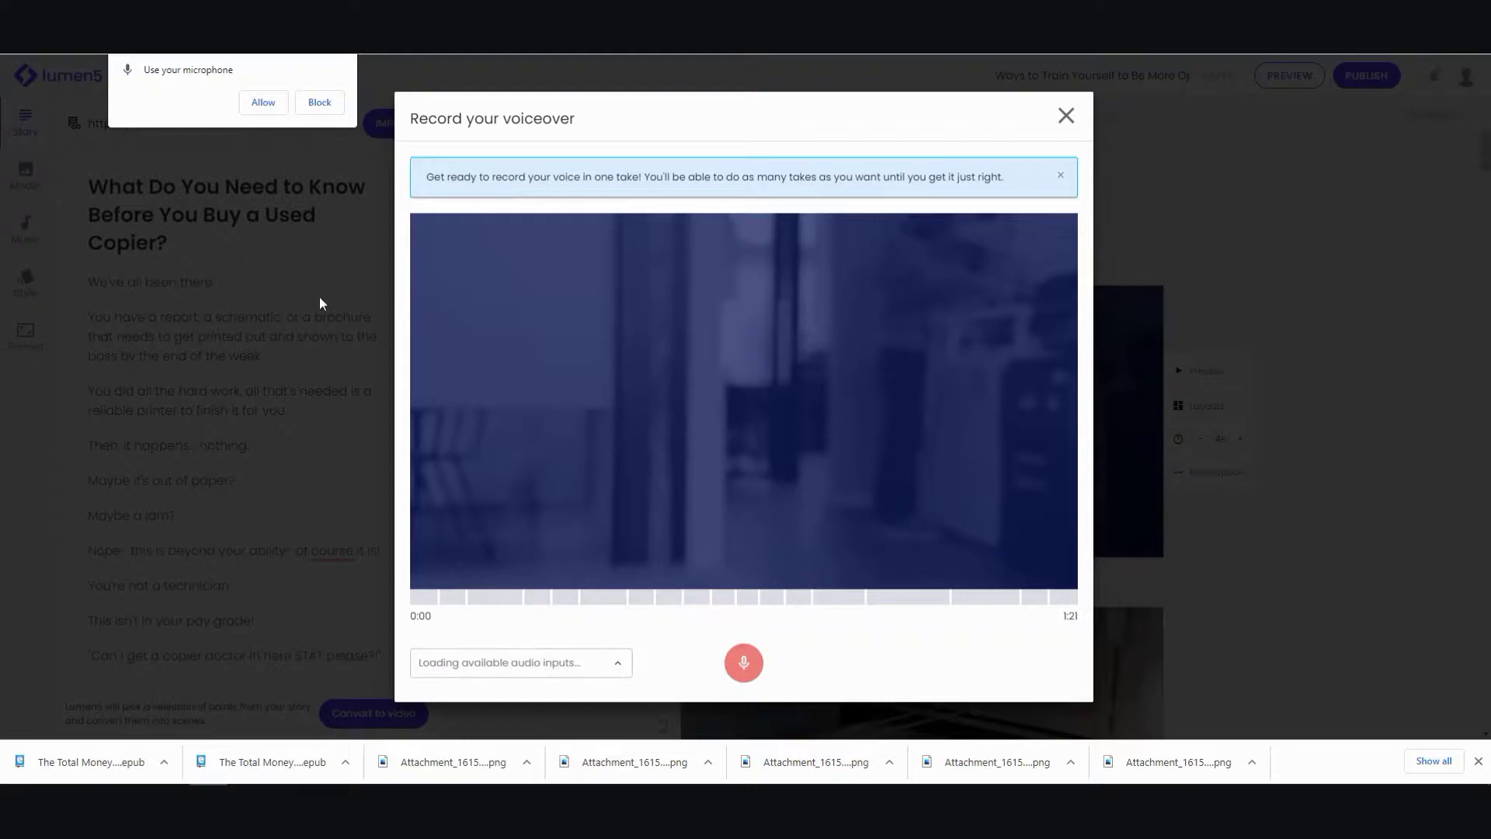
click(264, 104)
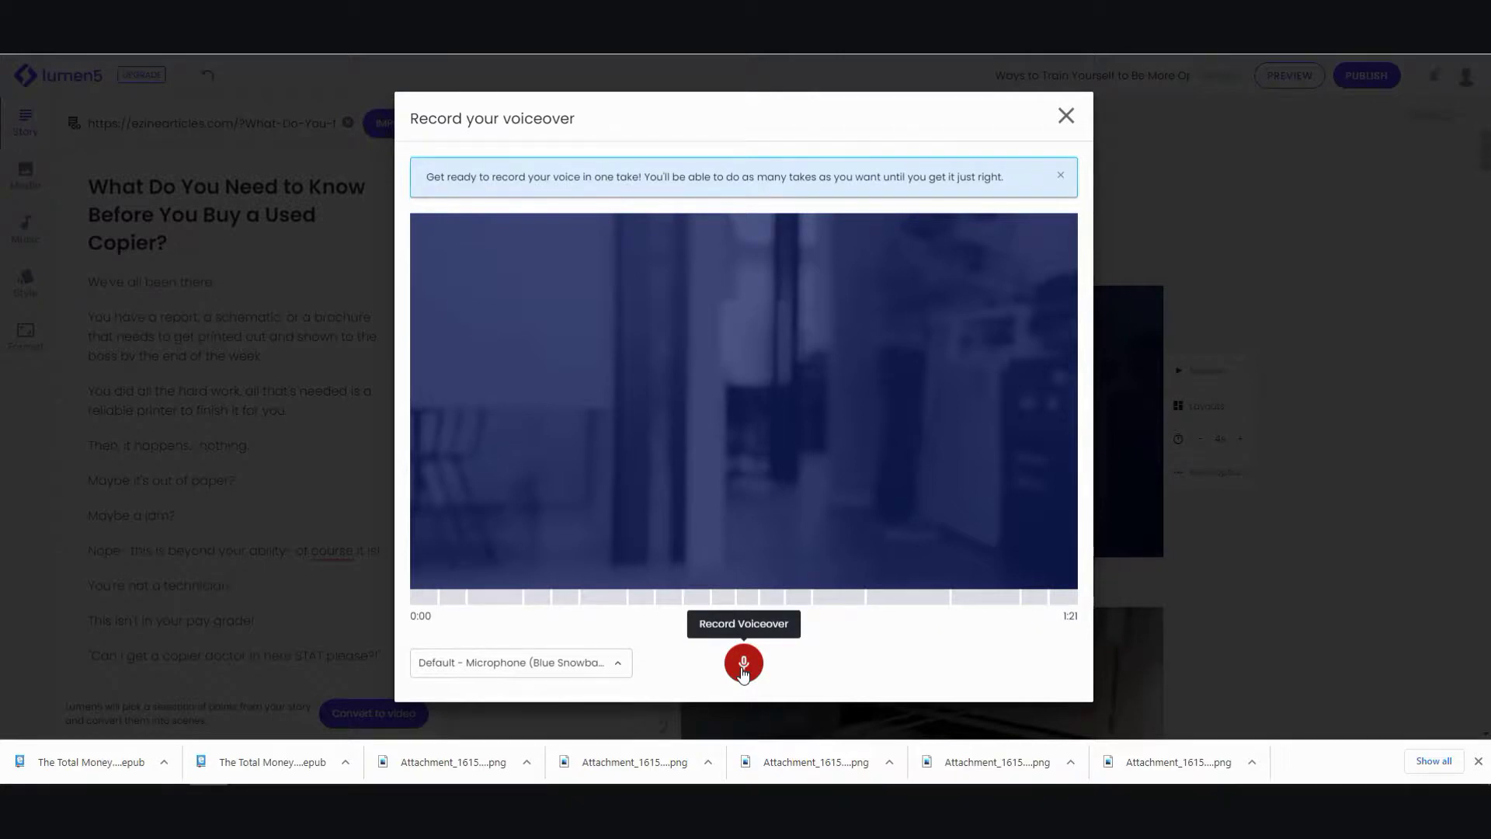
click(743, 668)
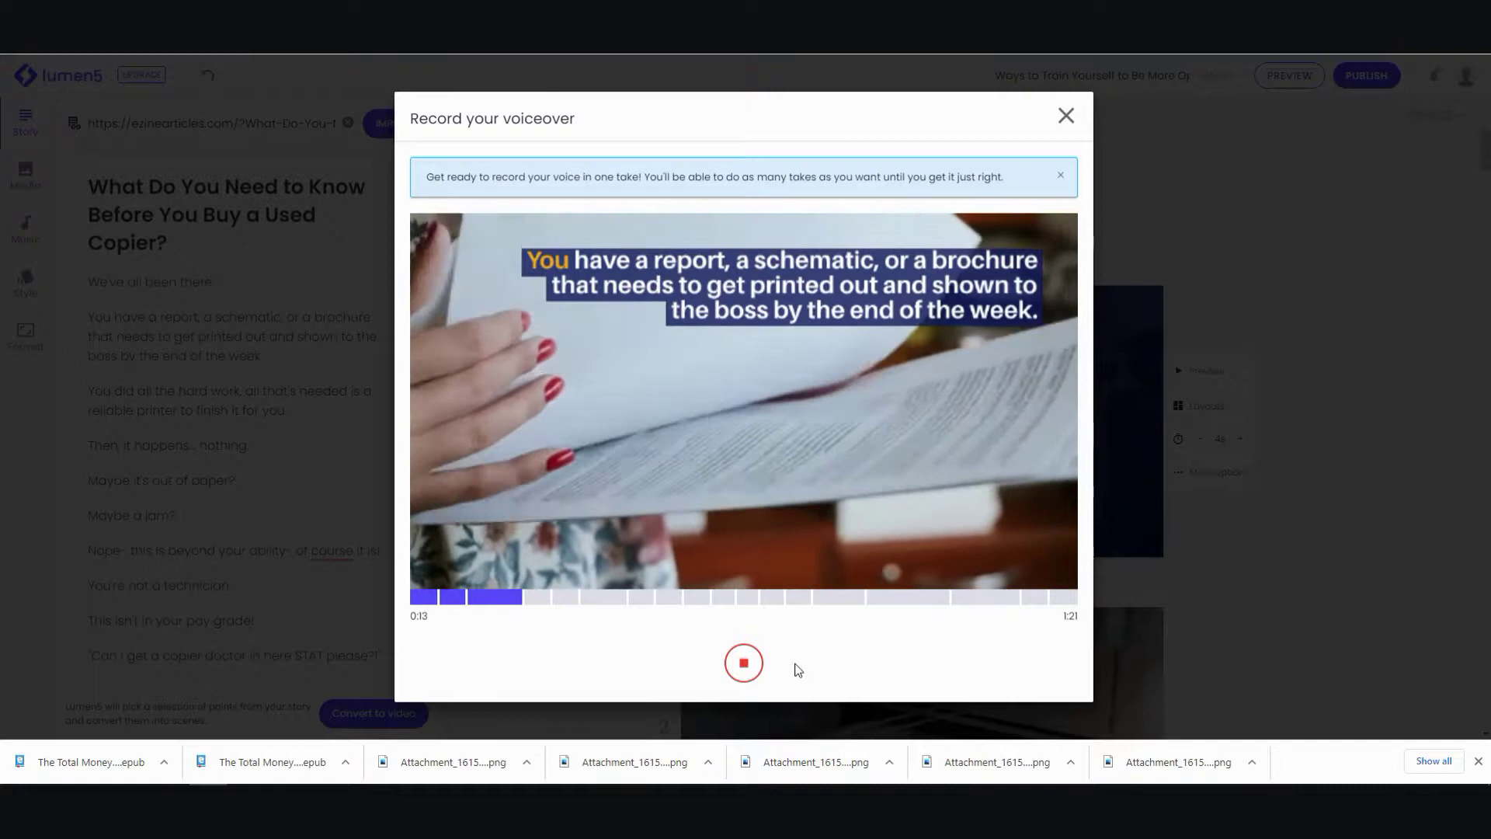
click(745, 663)
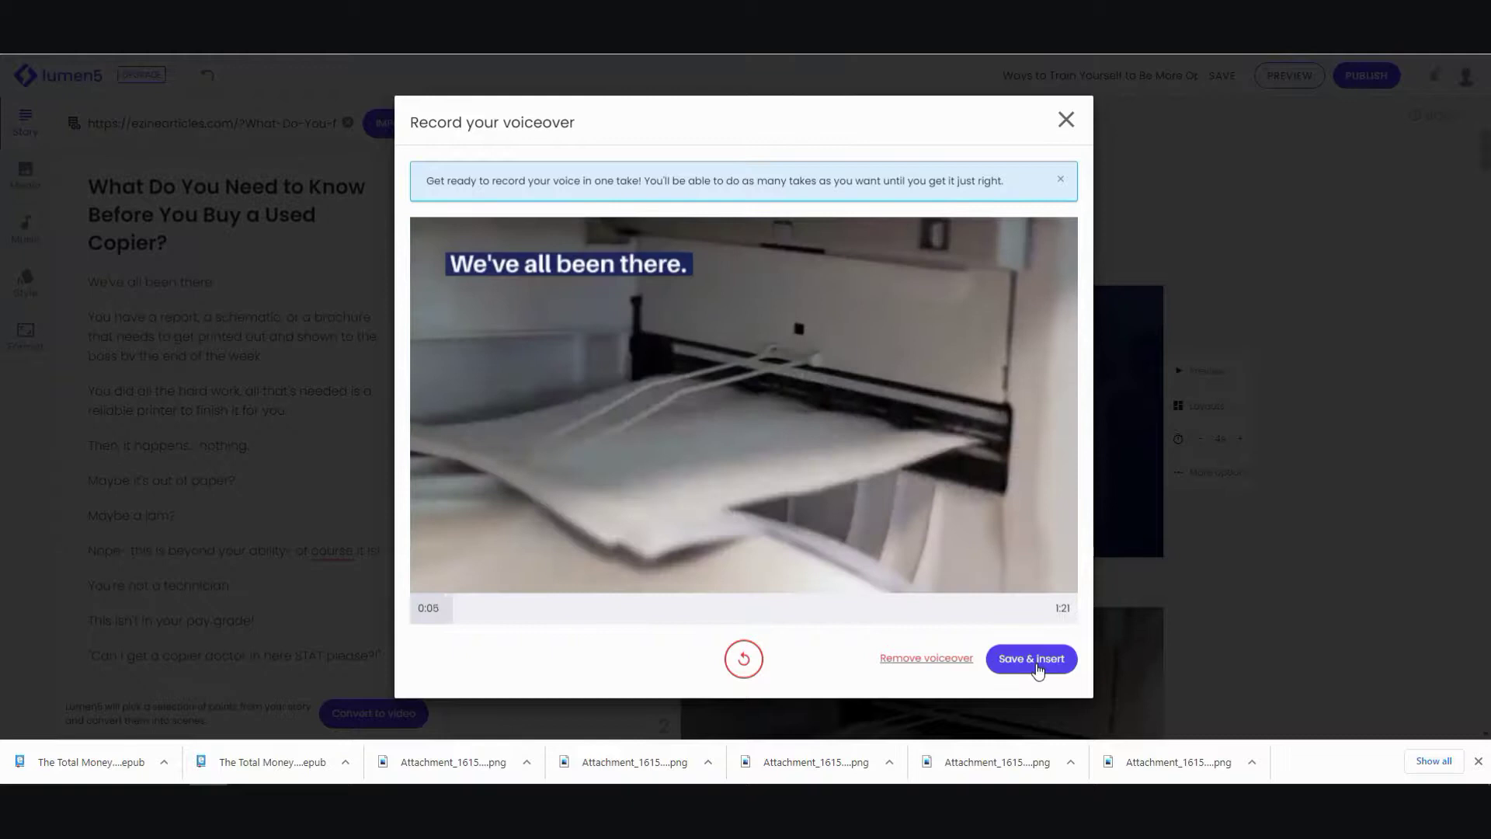
Insert the recorded voiceover into the video and publish it.
click(1036, 665)
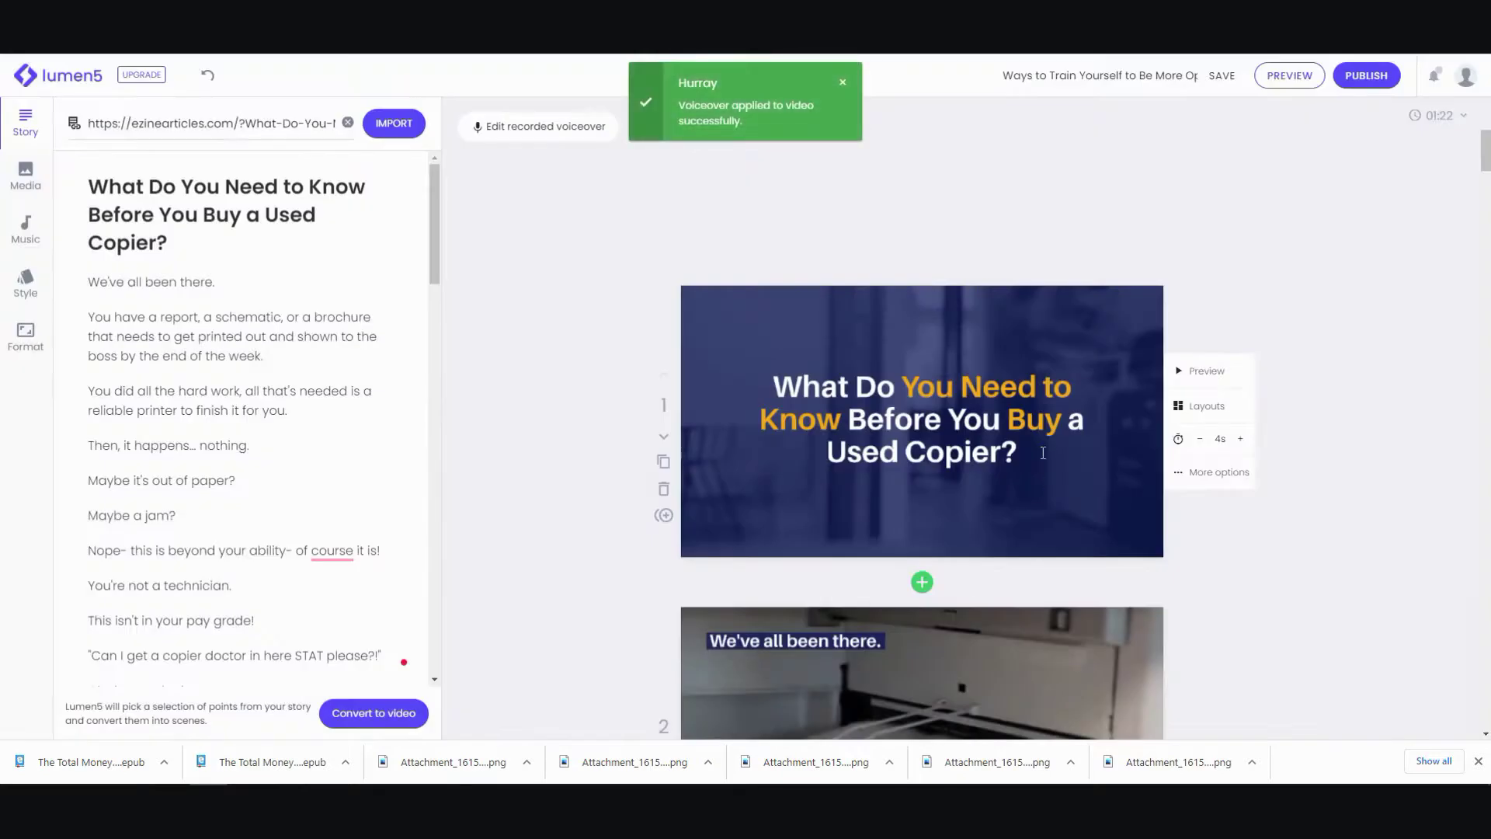
scroll(1043, 452, down, 12)
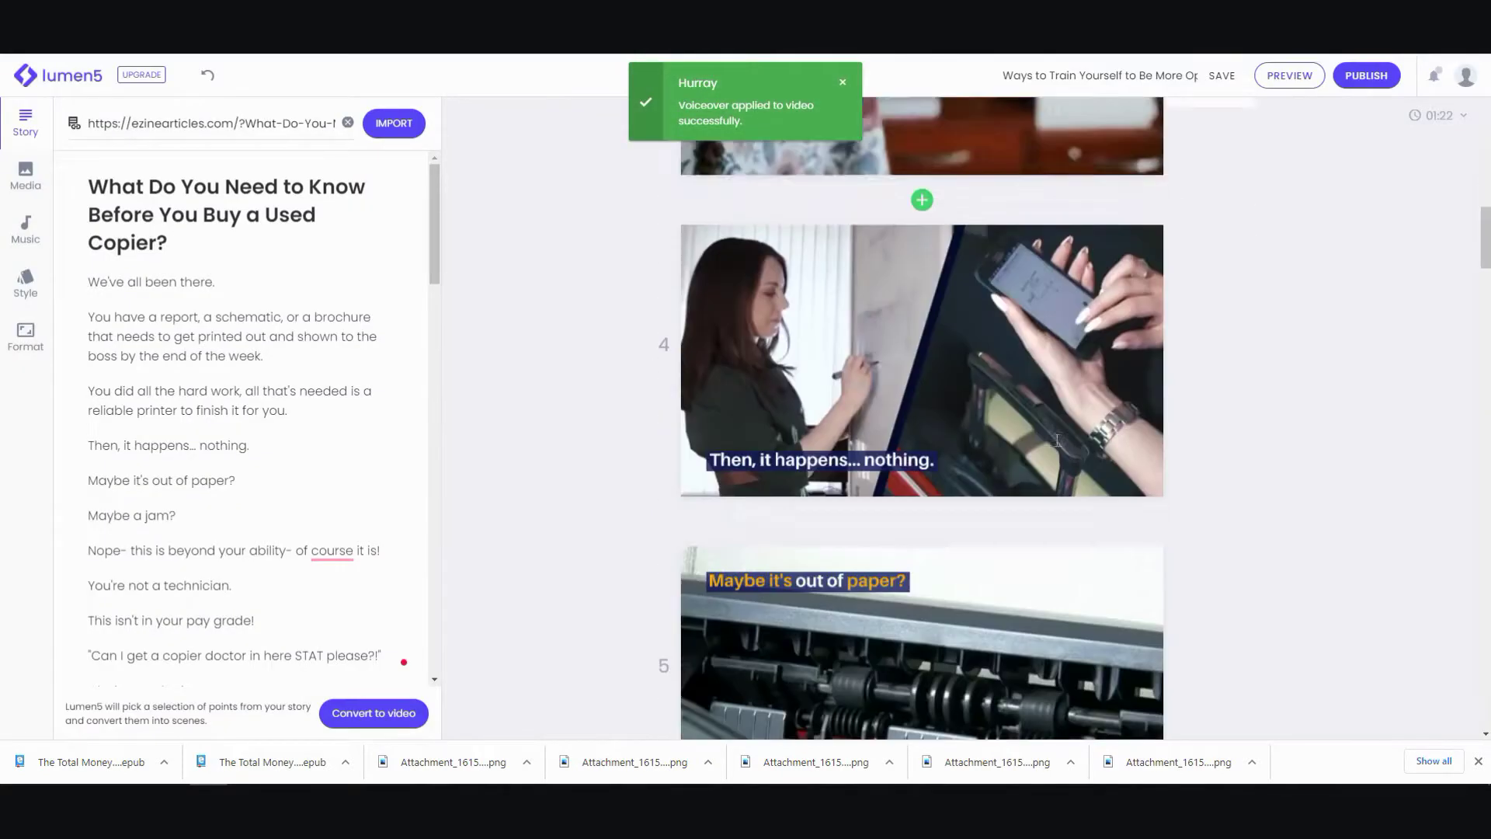
scroll(1057, 440, down, 20)
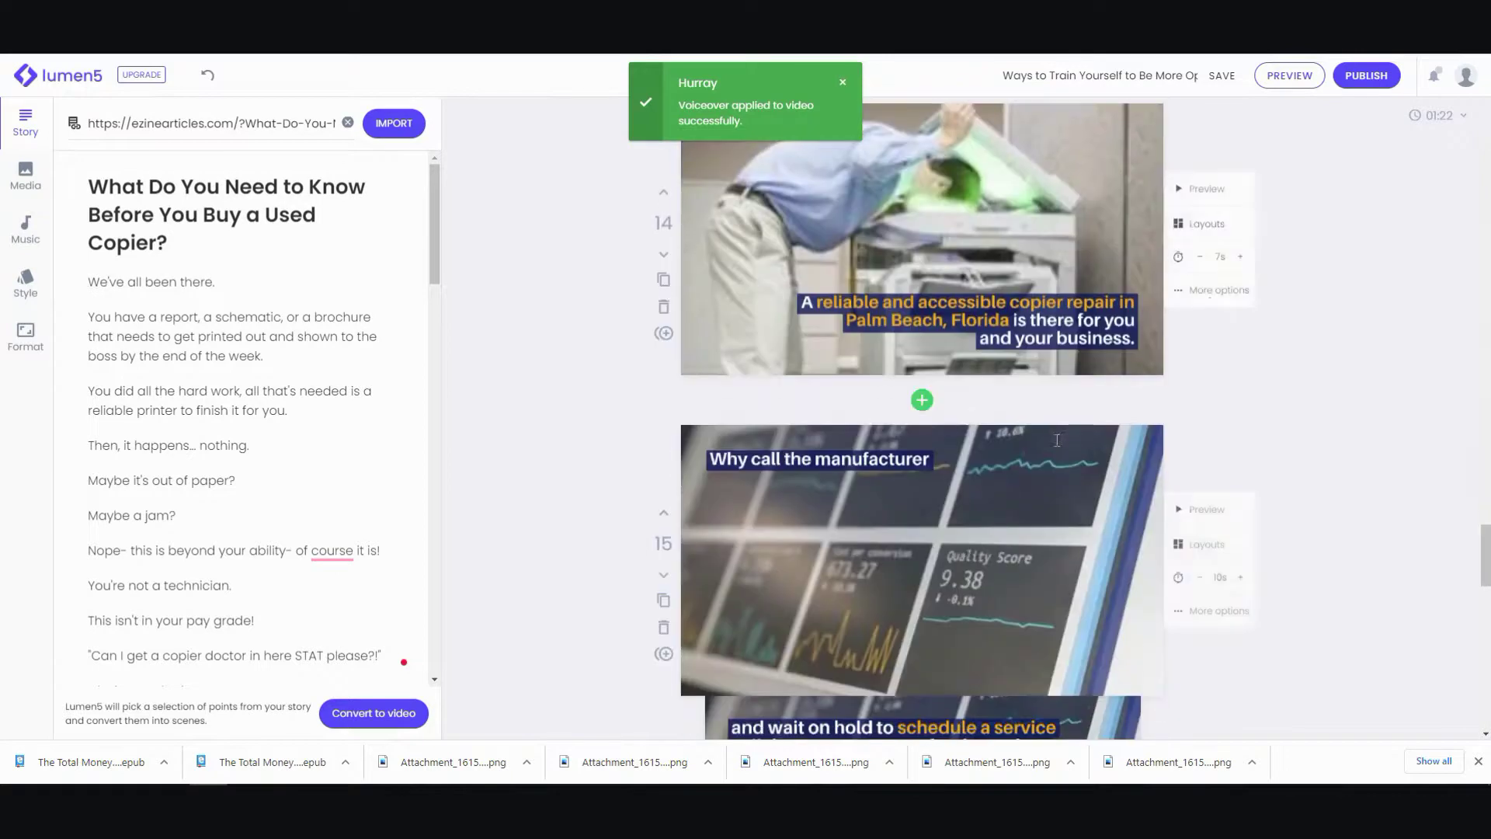
click(1370, 78)
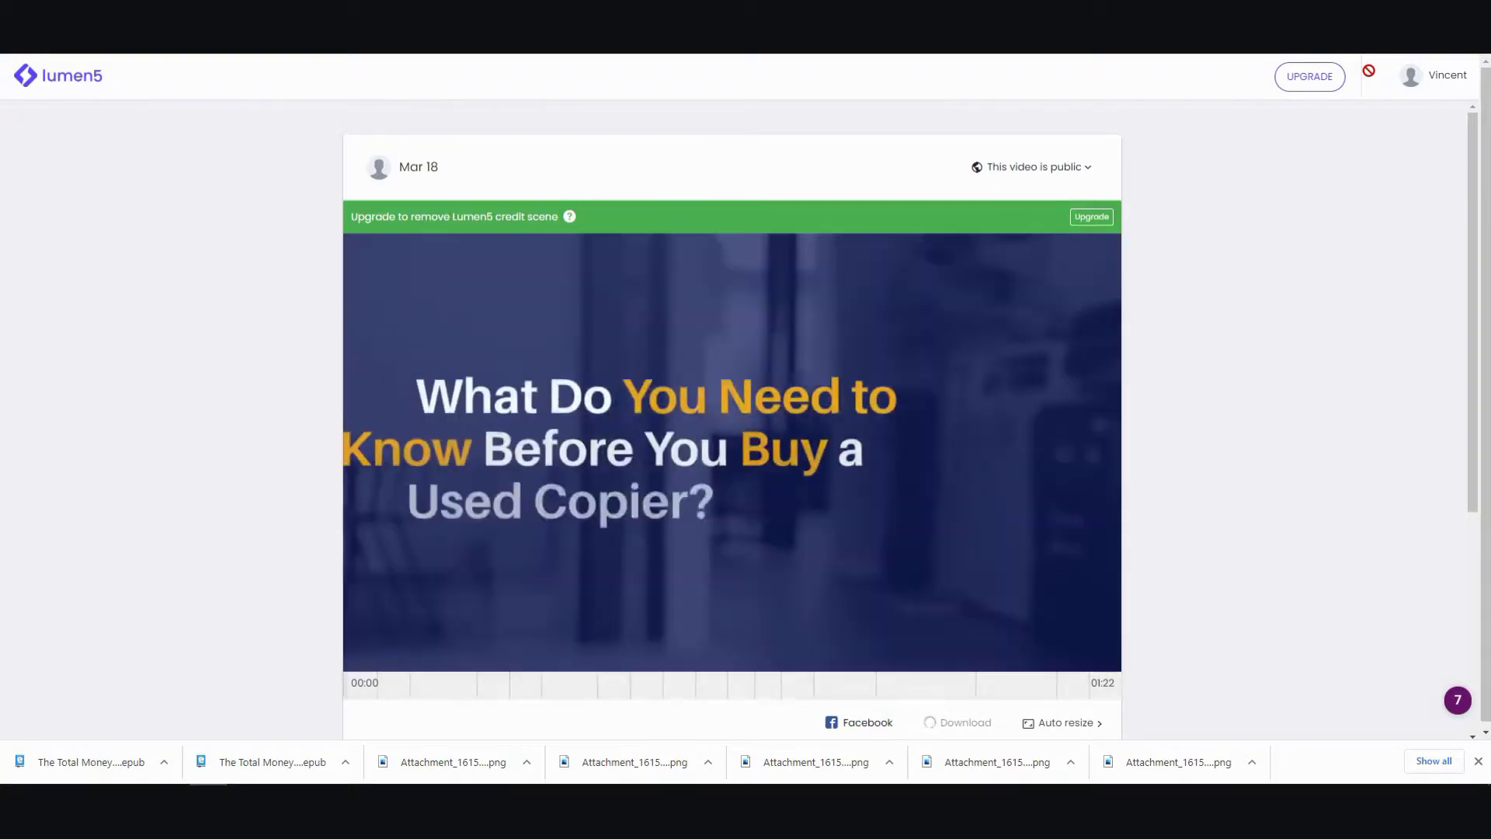
Skip to the end of the published copier video, then replay it from the start.
scroll(536, 591, down, 4)
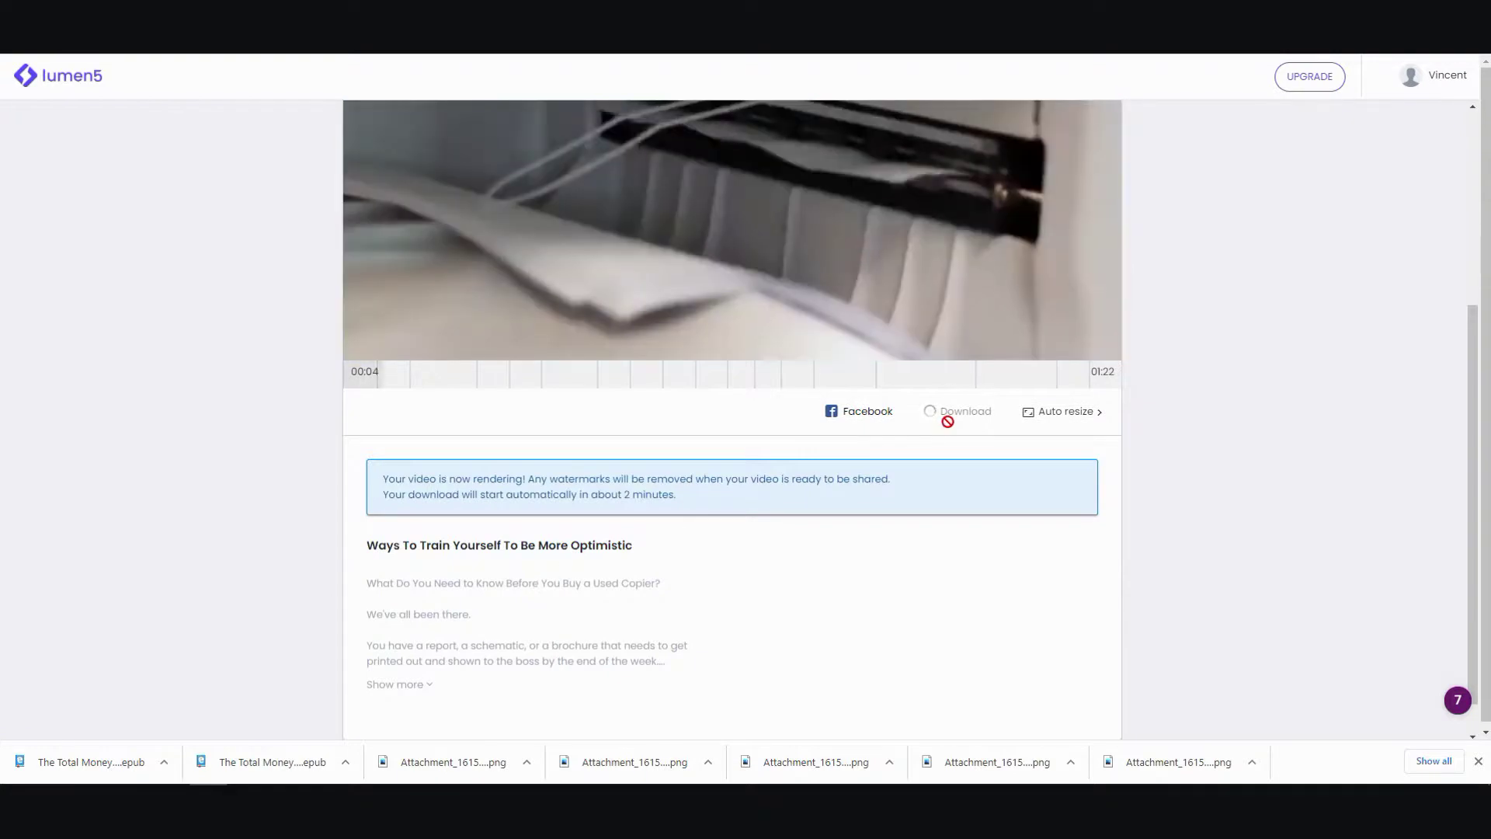
scroll(945, 425, up, 2)
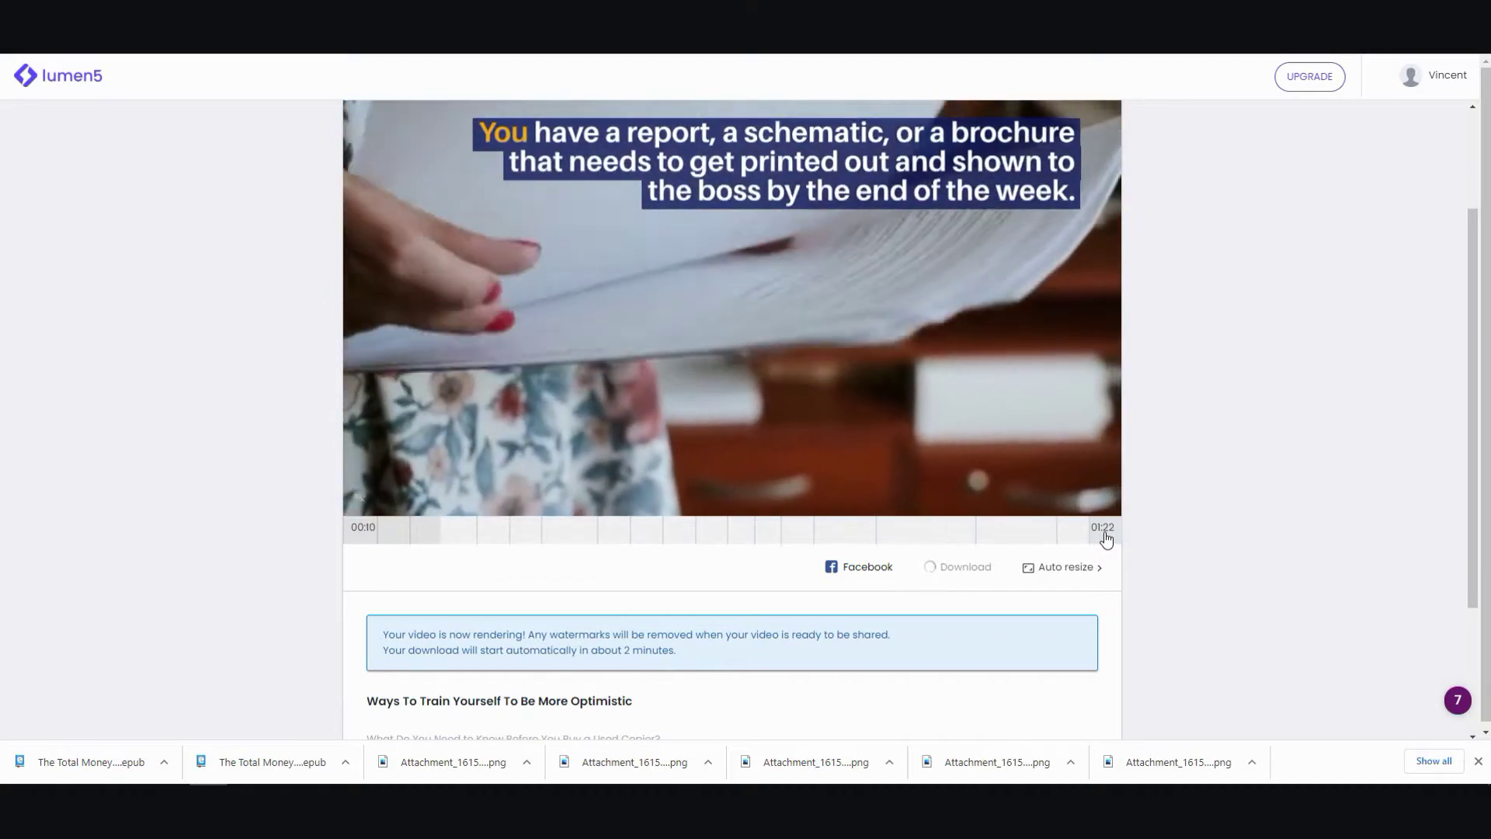
click(1105, 540)
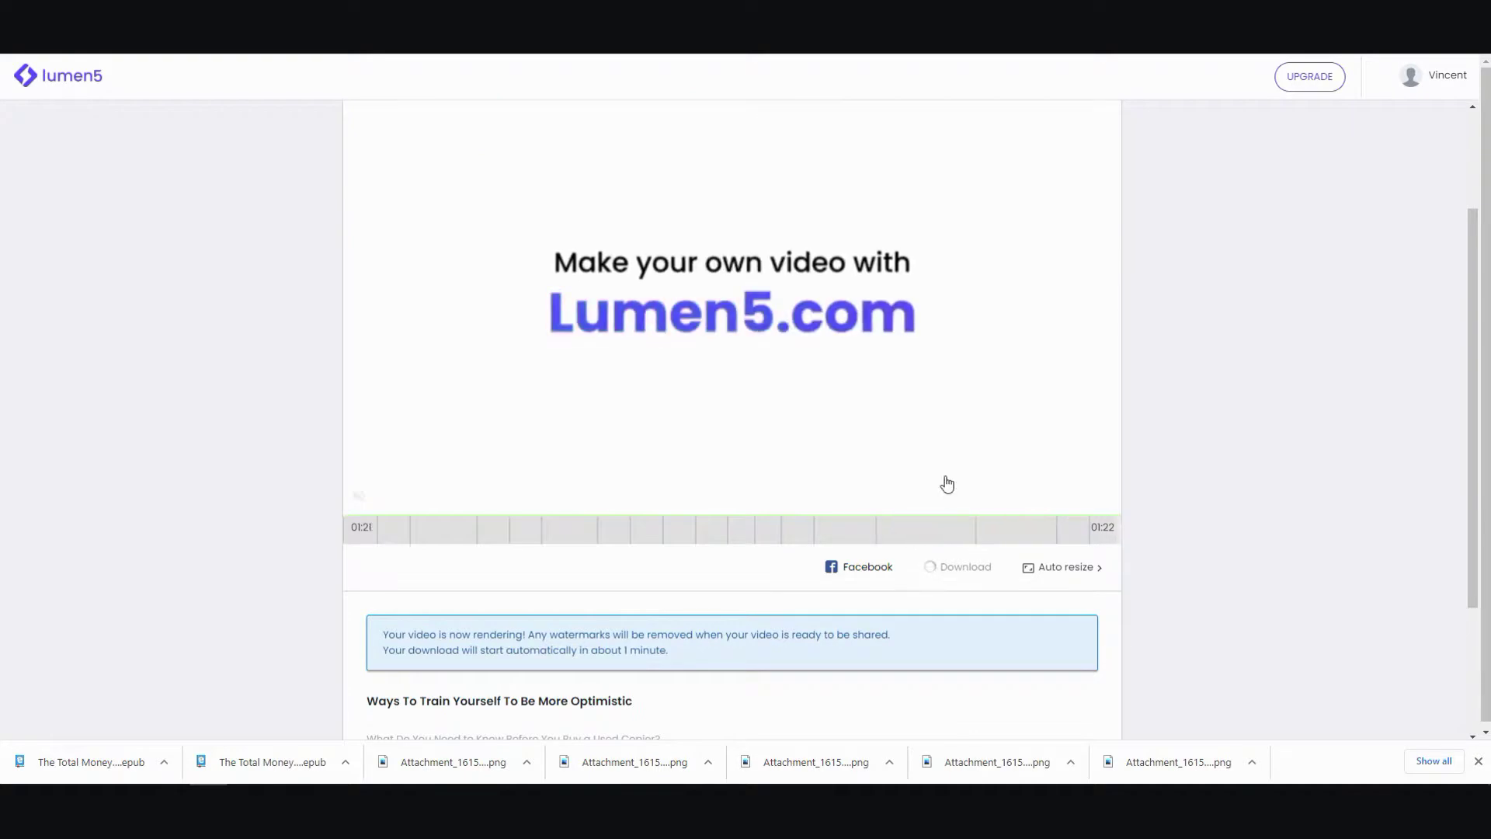
click(734, 281)
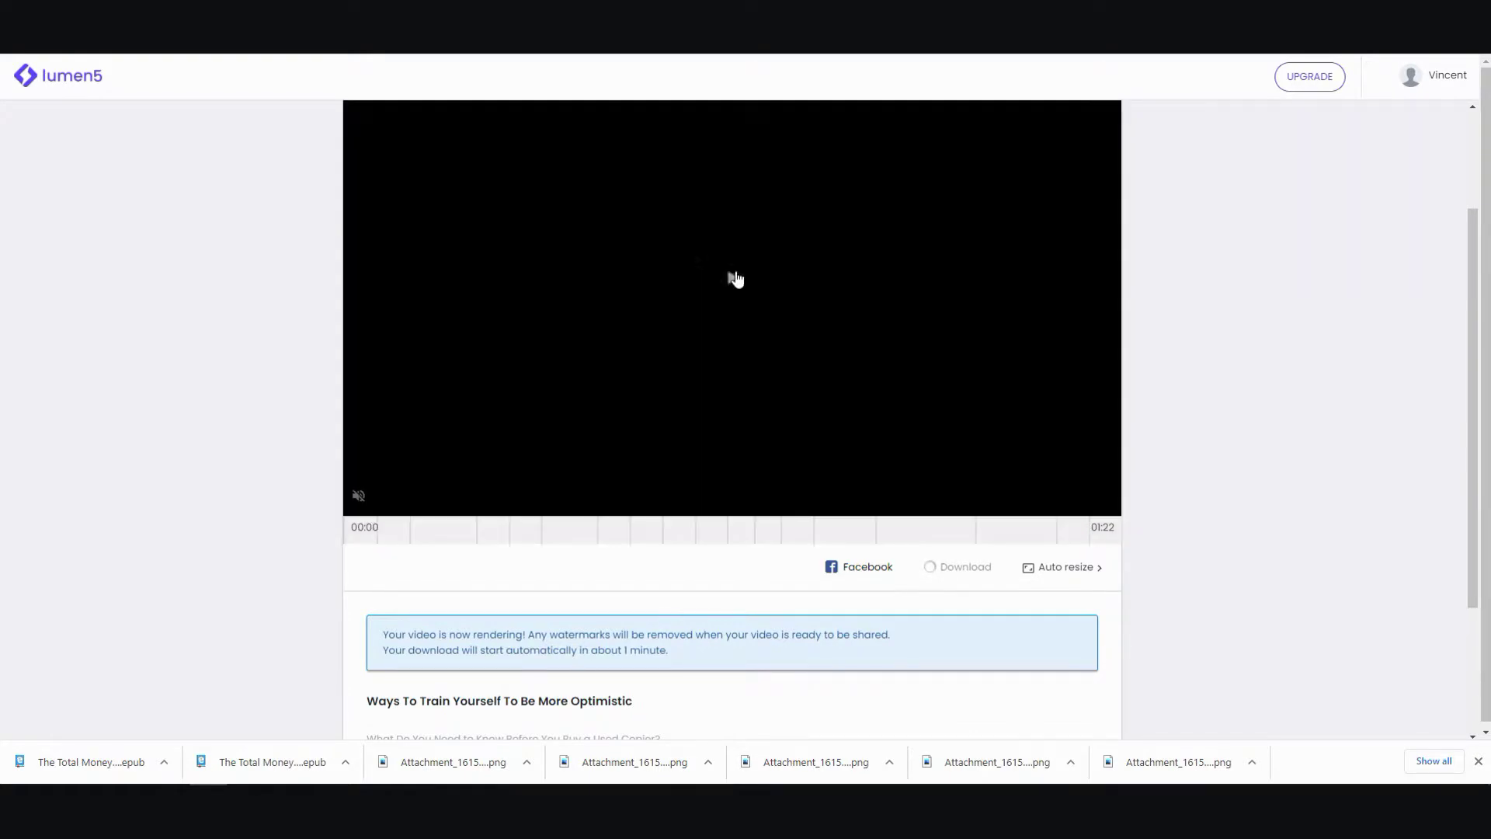
scroll(1173, 384, down, 1)
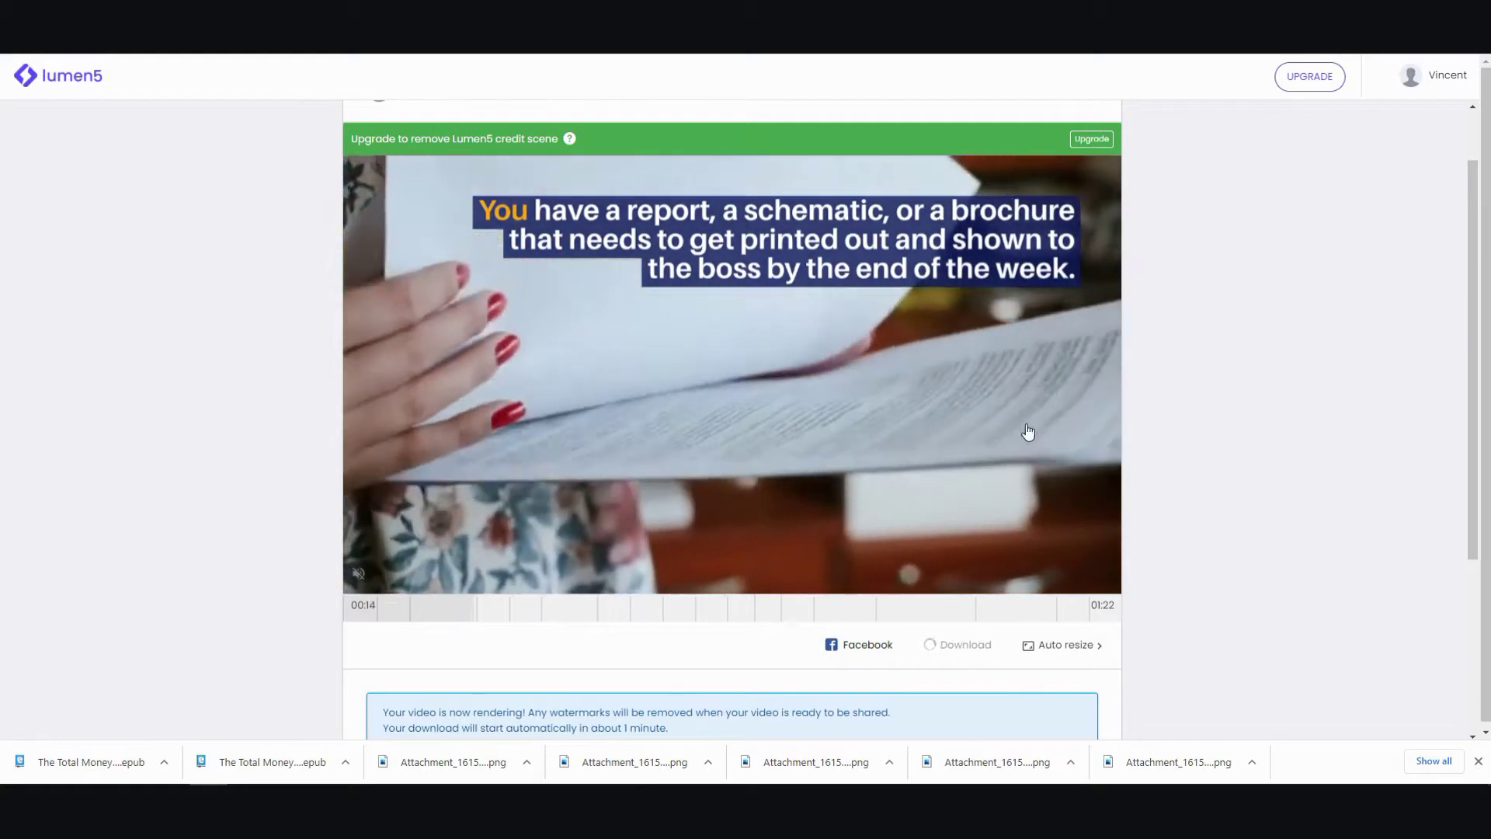
scroll(1029, 431, down, 3)
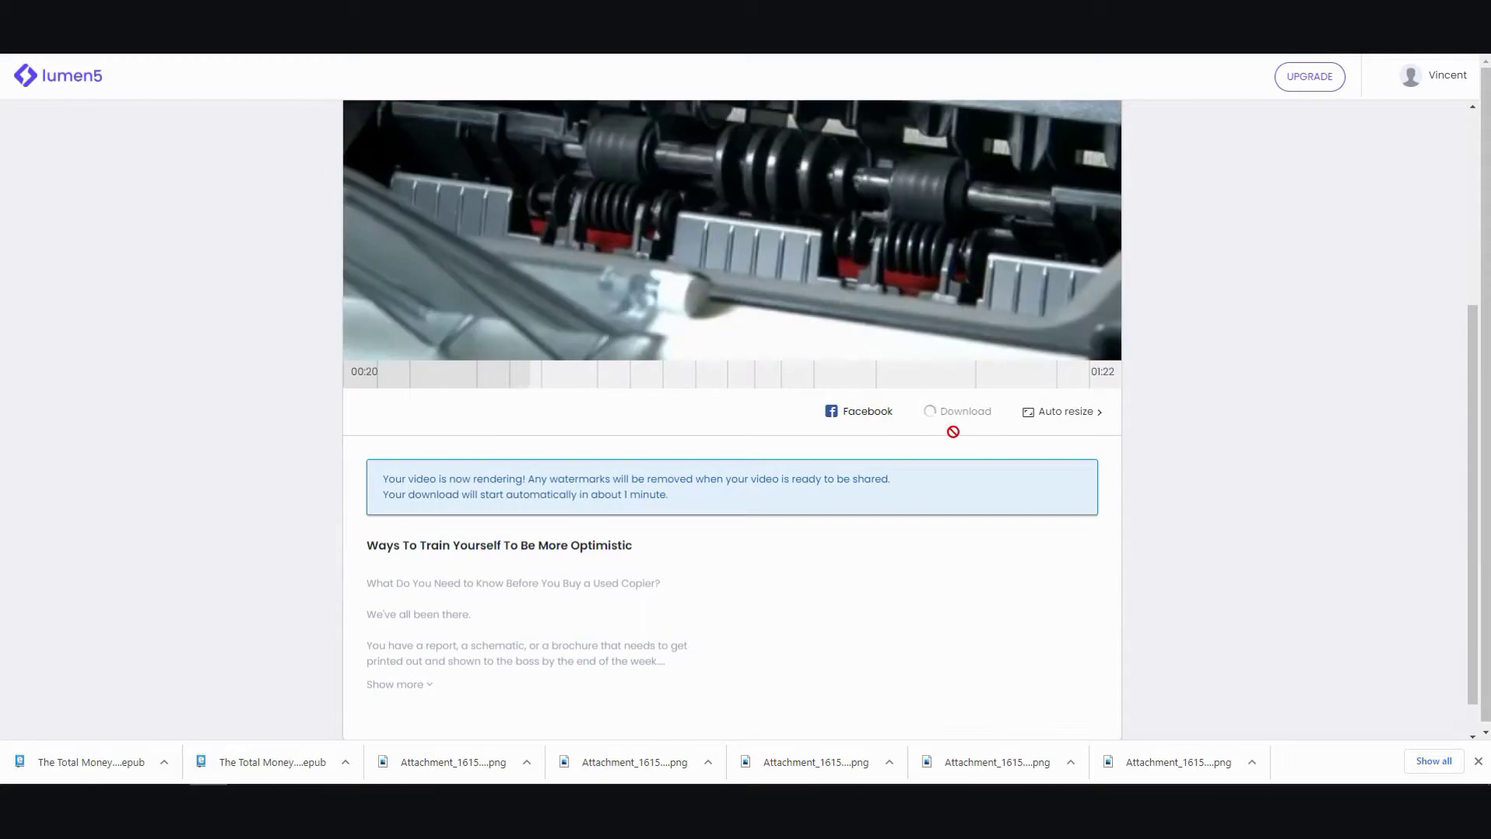
scroll(948, 443, down, 1)
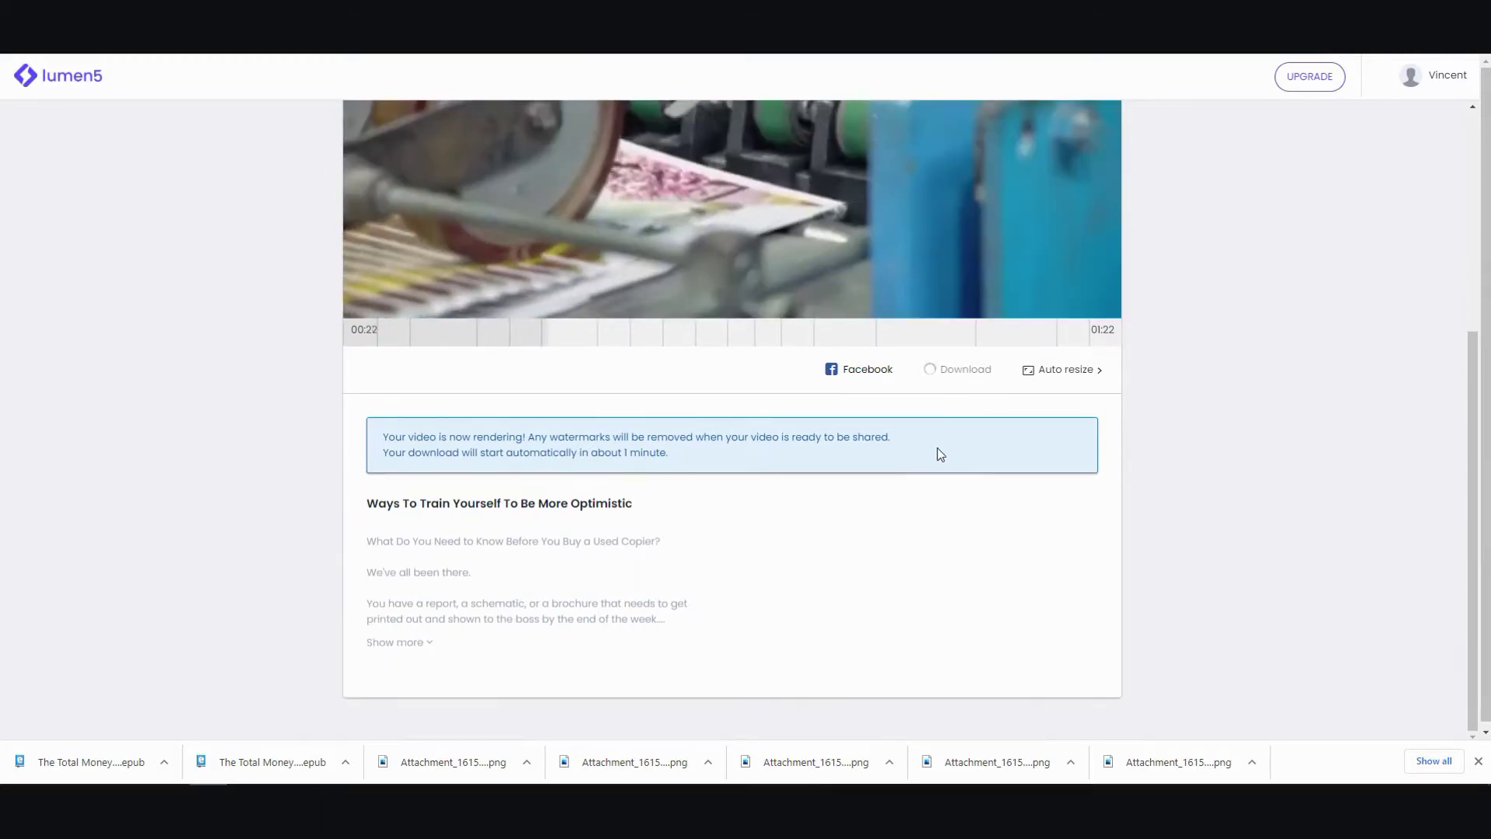
scroll(944, 456, up, 5)
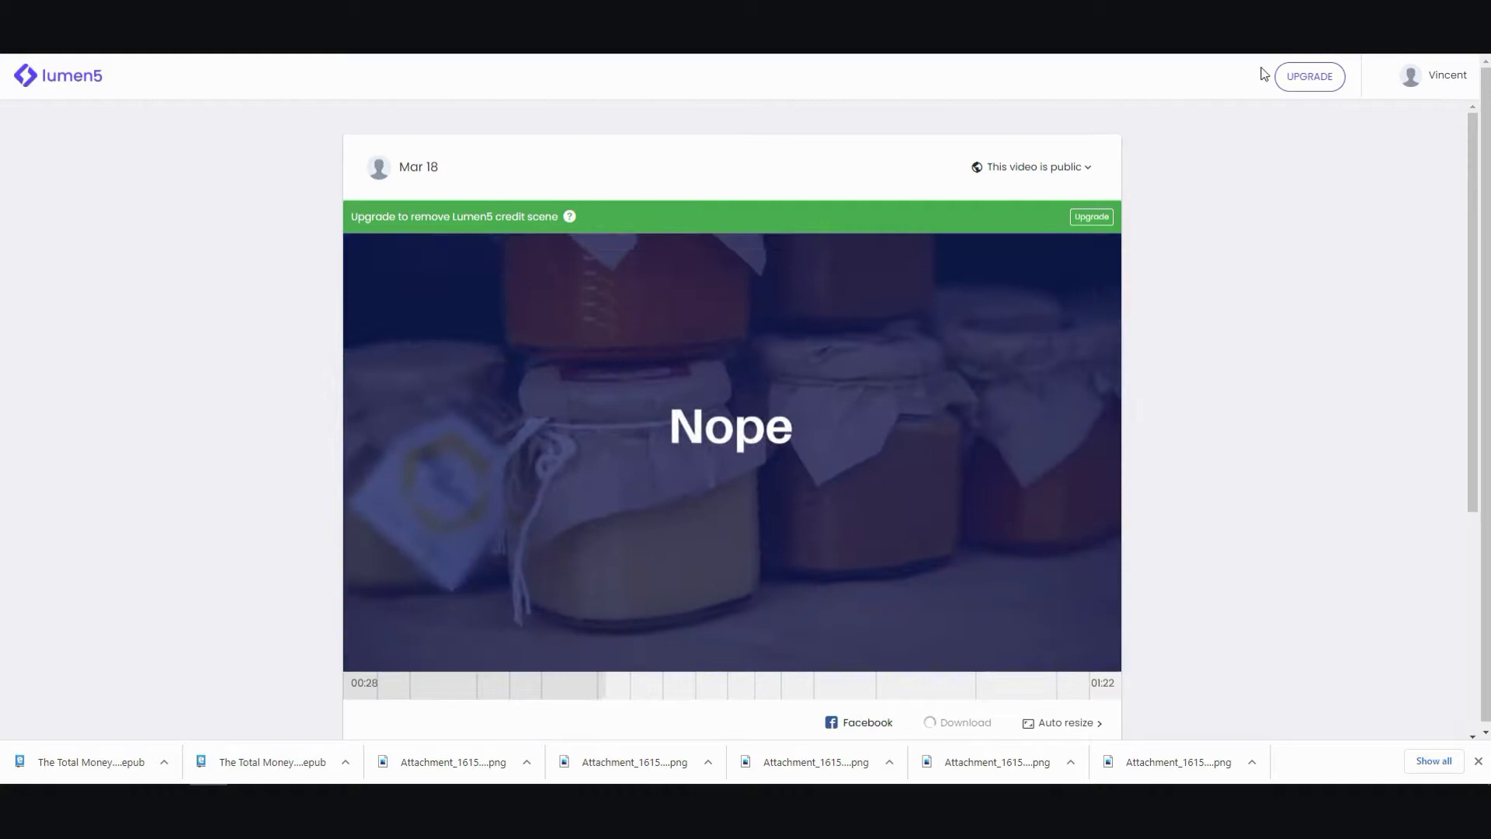
Open the UPGRADE pricing link in a new browser tab.
right_click(1305, 80)
click(1332, 96)
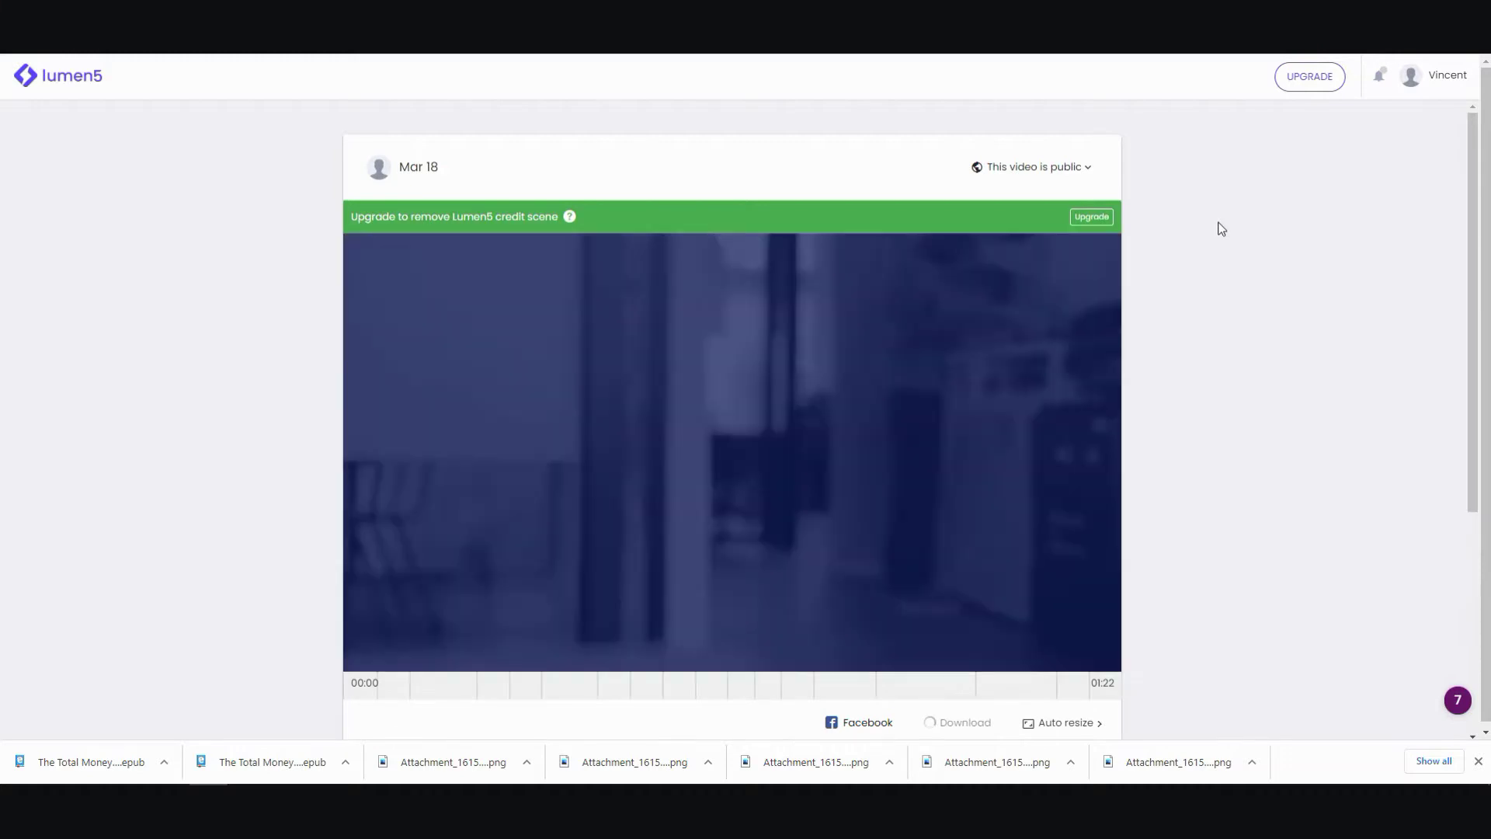
scroll(1219, 230, down, 3)
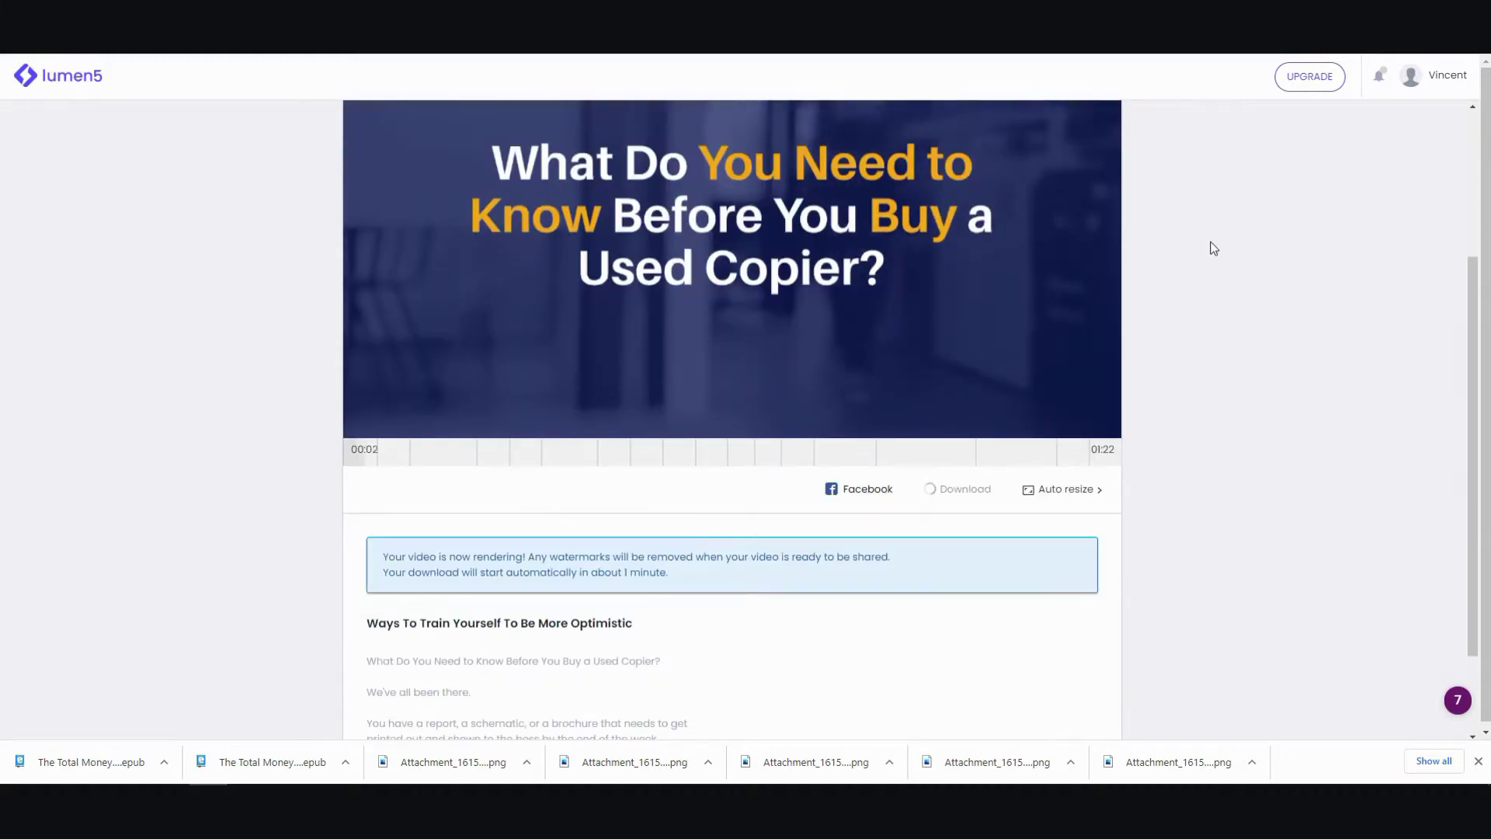
scroll(1212, 244, up, 3)
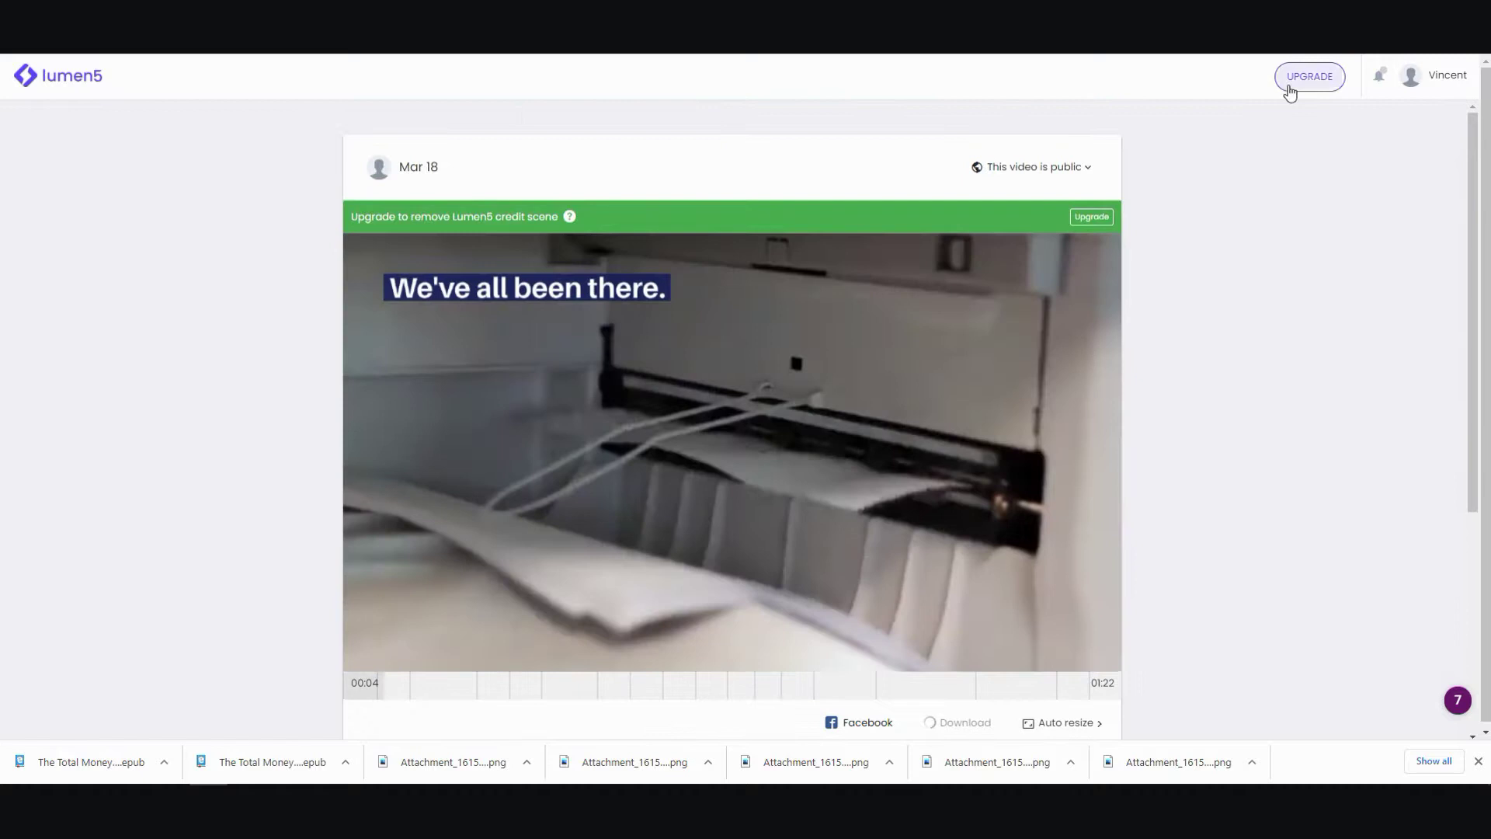
Browse the yearly pricing plan cards while the 22.1 MB MP4 downloads.
click(1295, 83)
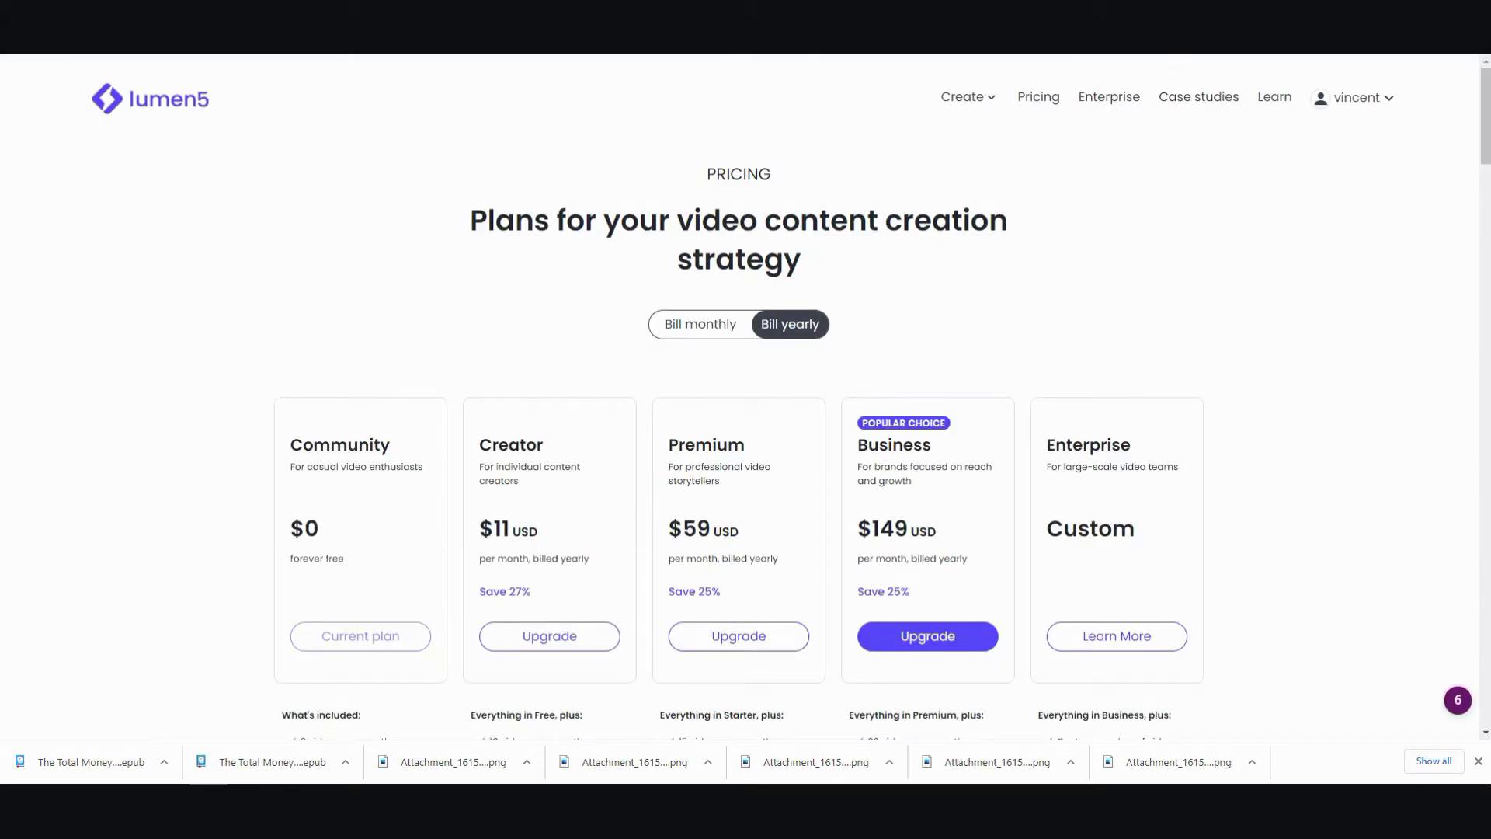
scroll(1096, 376, down, 1)
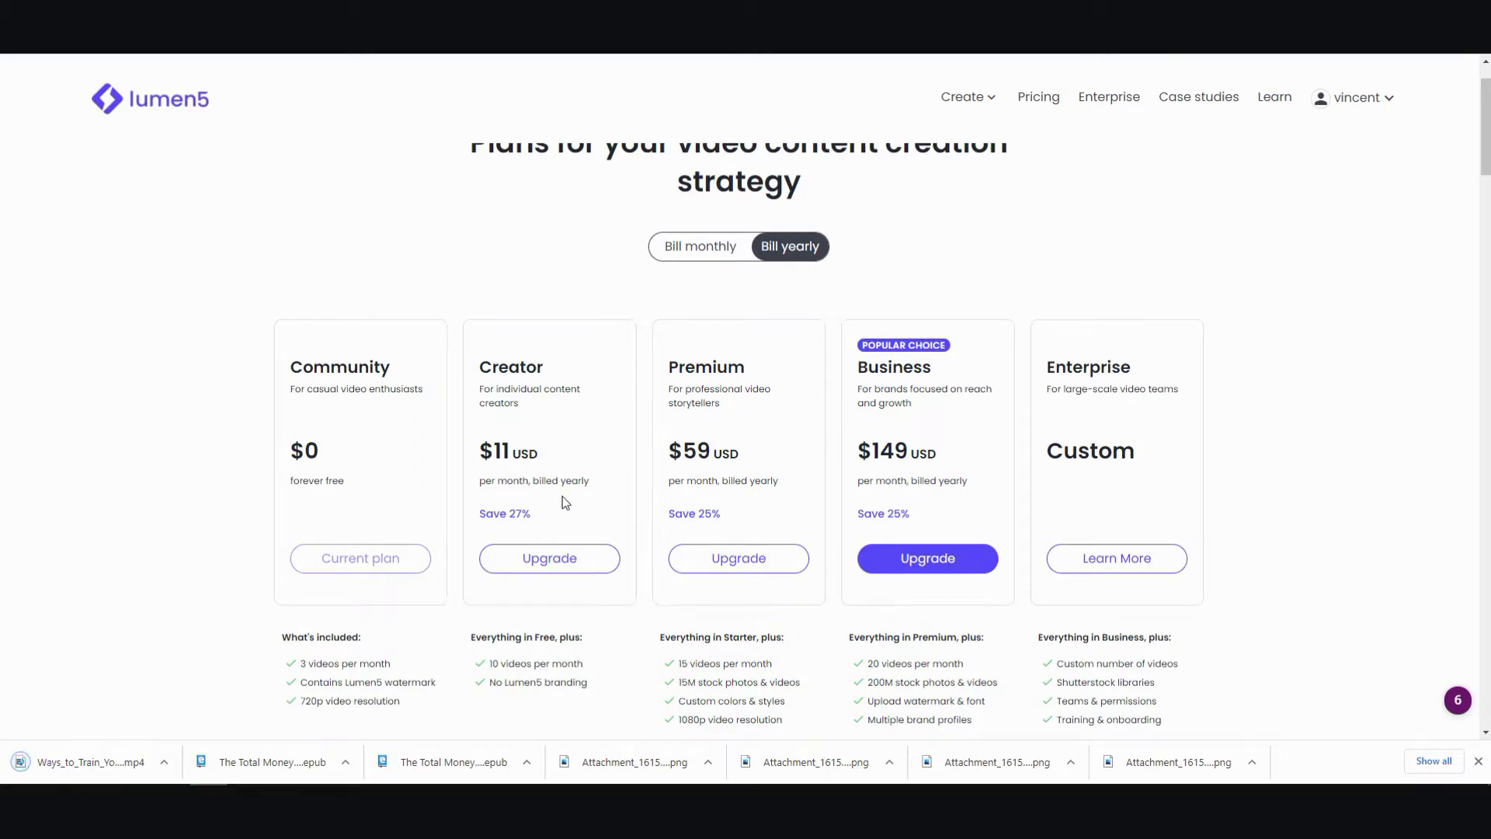
scroll(563, 501, down, 1)
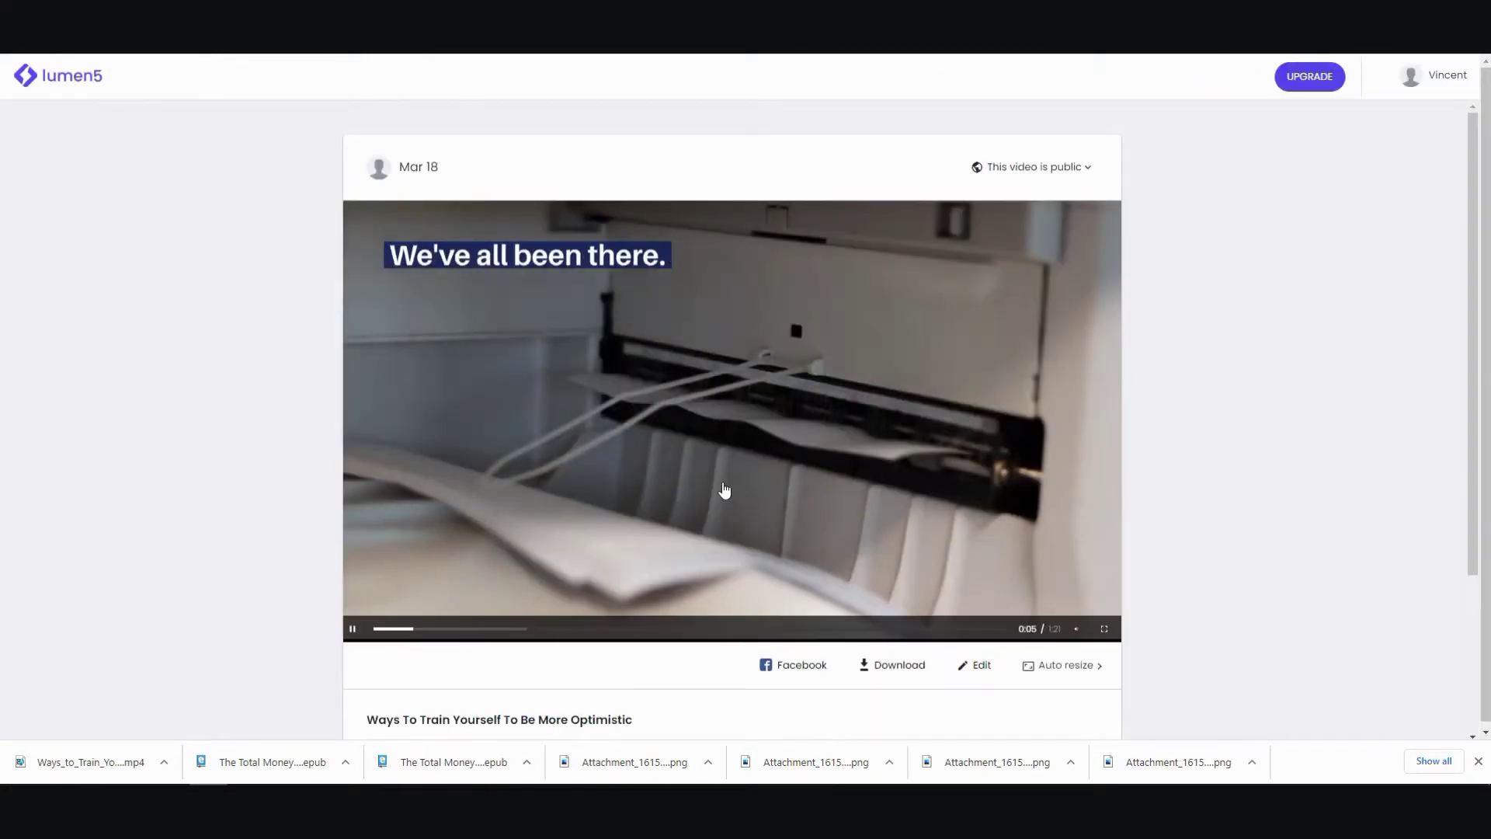
Pause the finished video and open the pricing page with Community, Creator, Premium and Business plans.
click(724, 491)
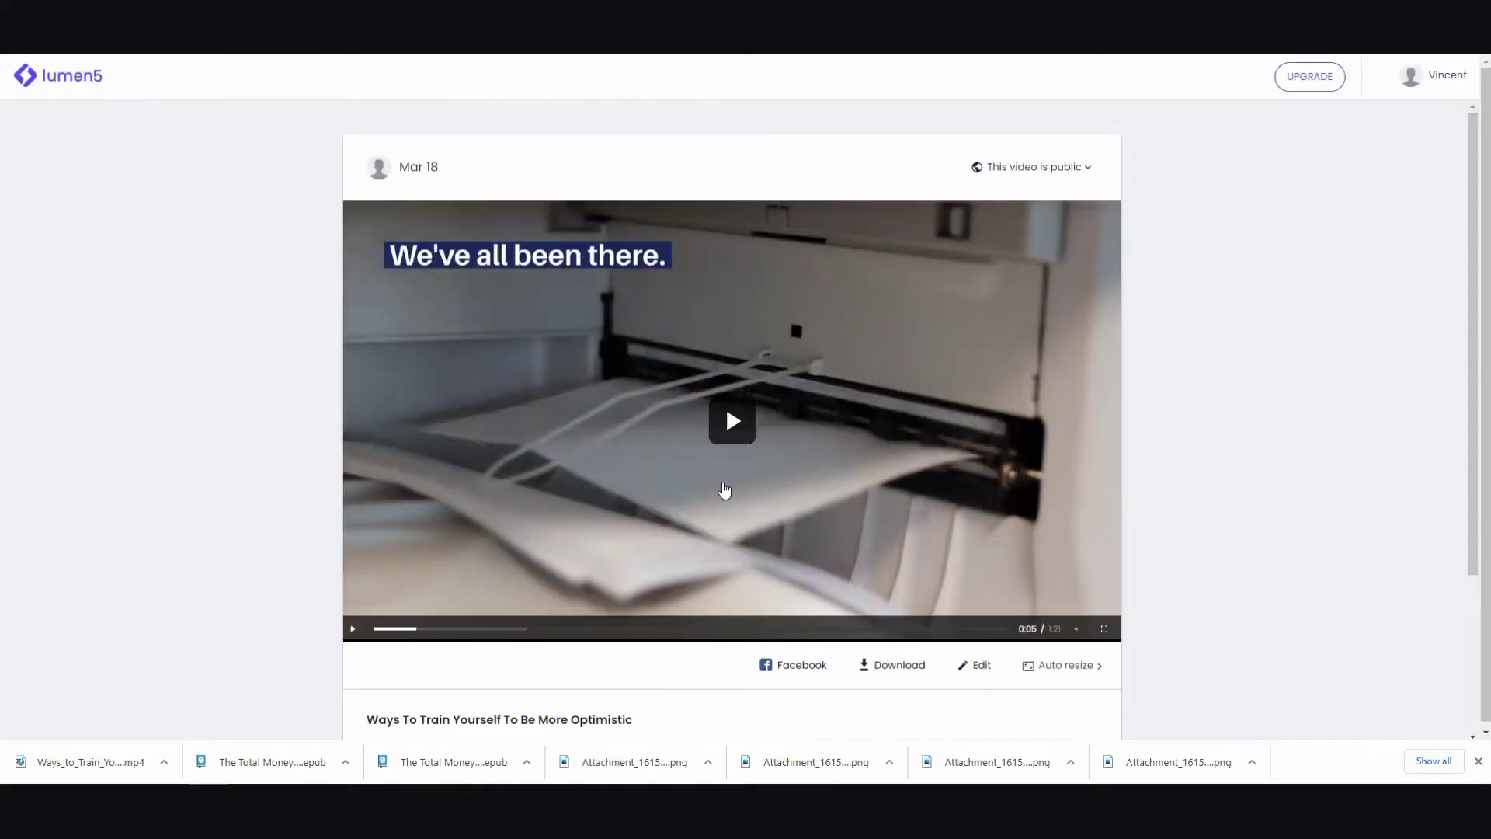
scroll(917, 437, down, 2)
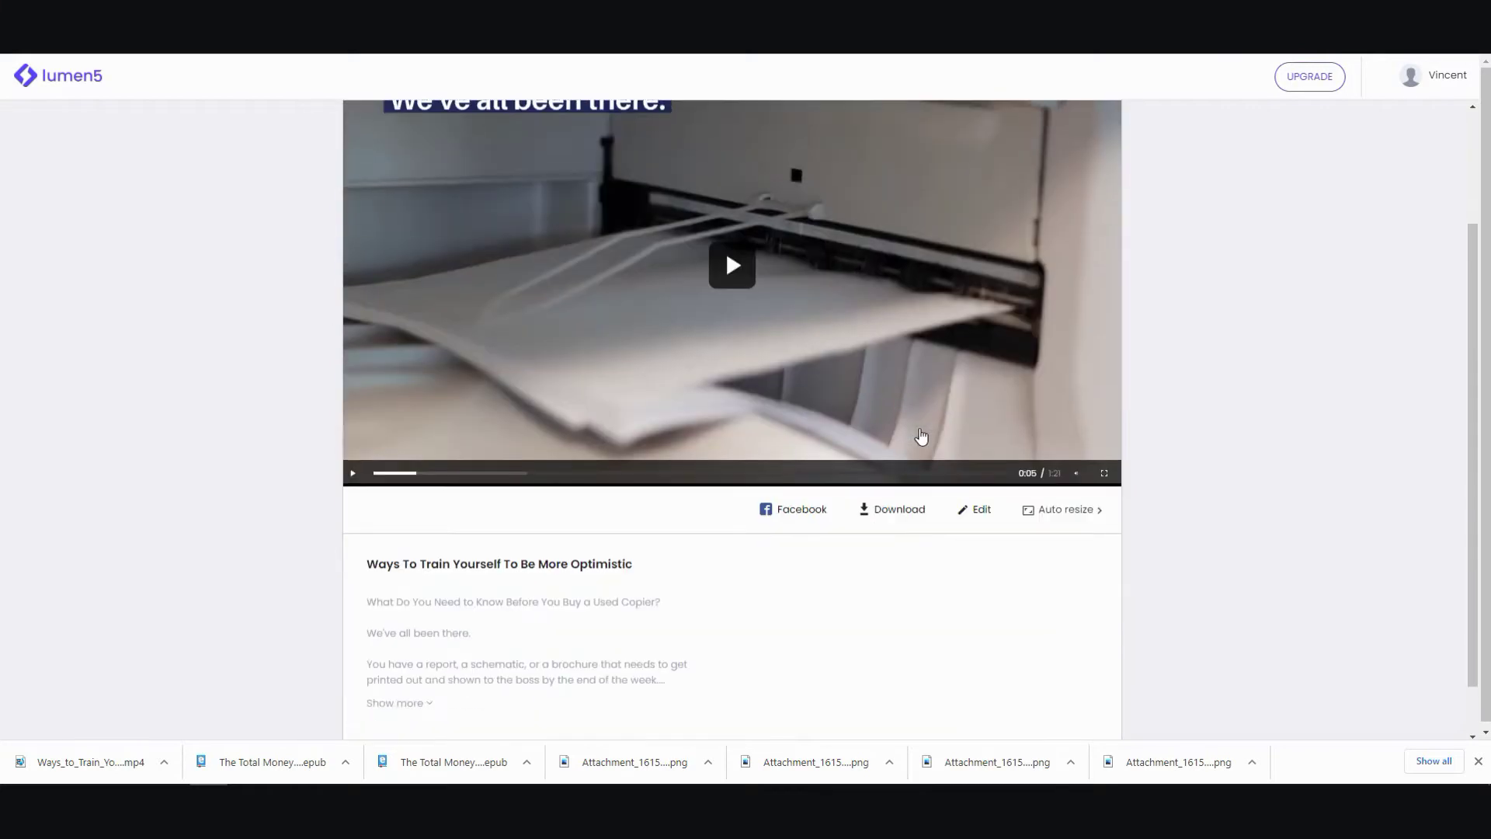
scroll(920, 435, up, 2)
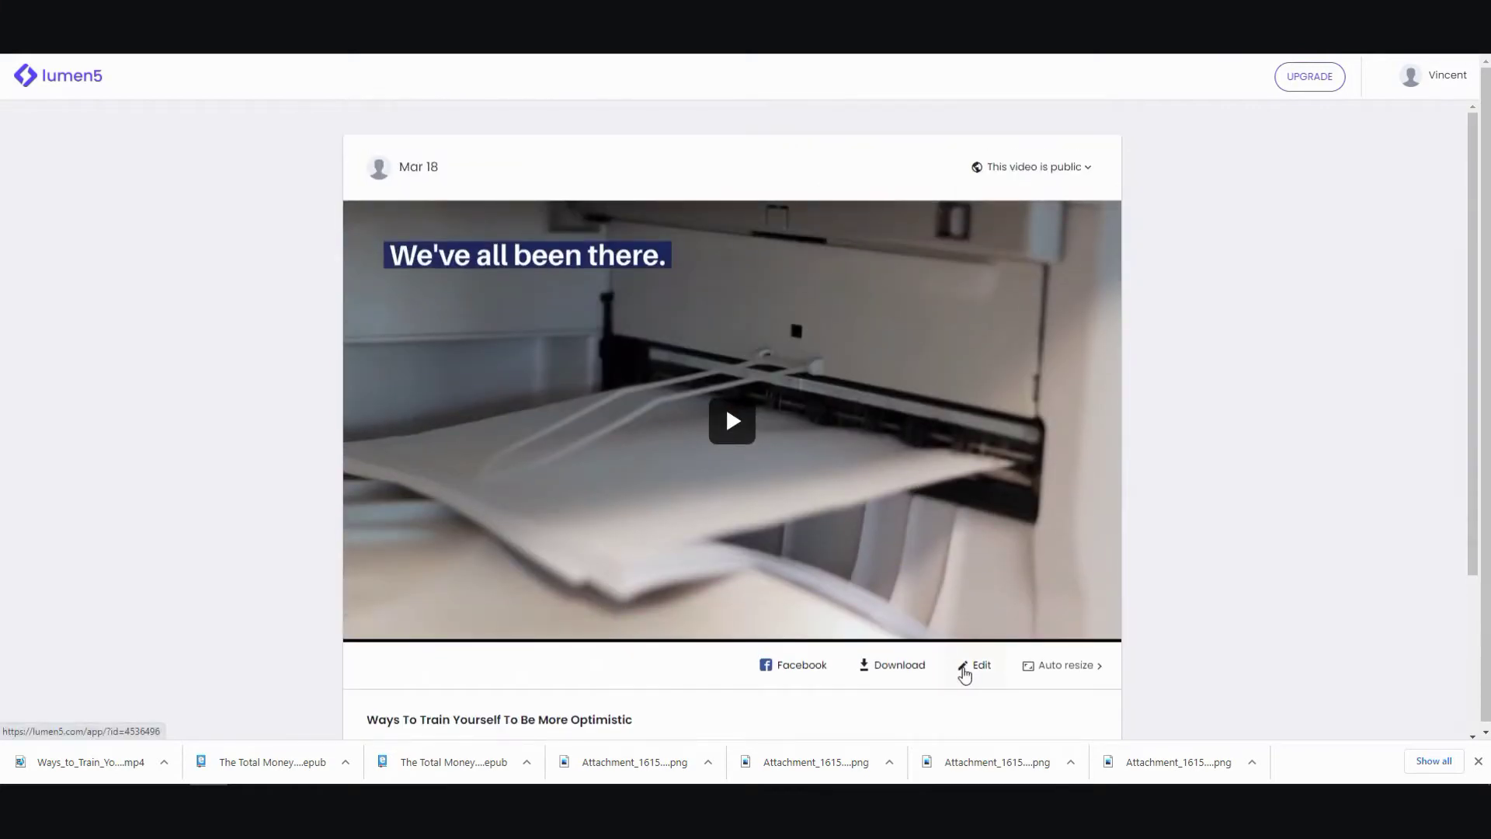
click(1278, 72)
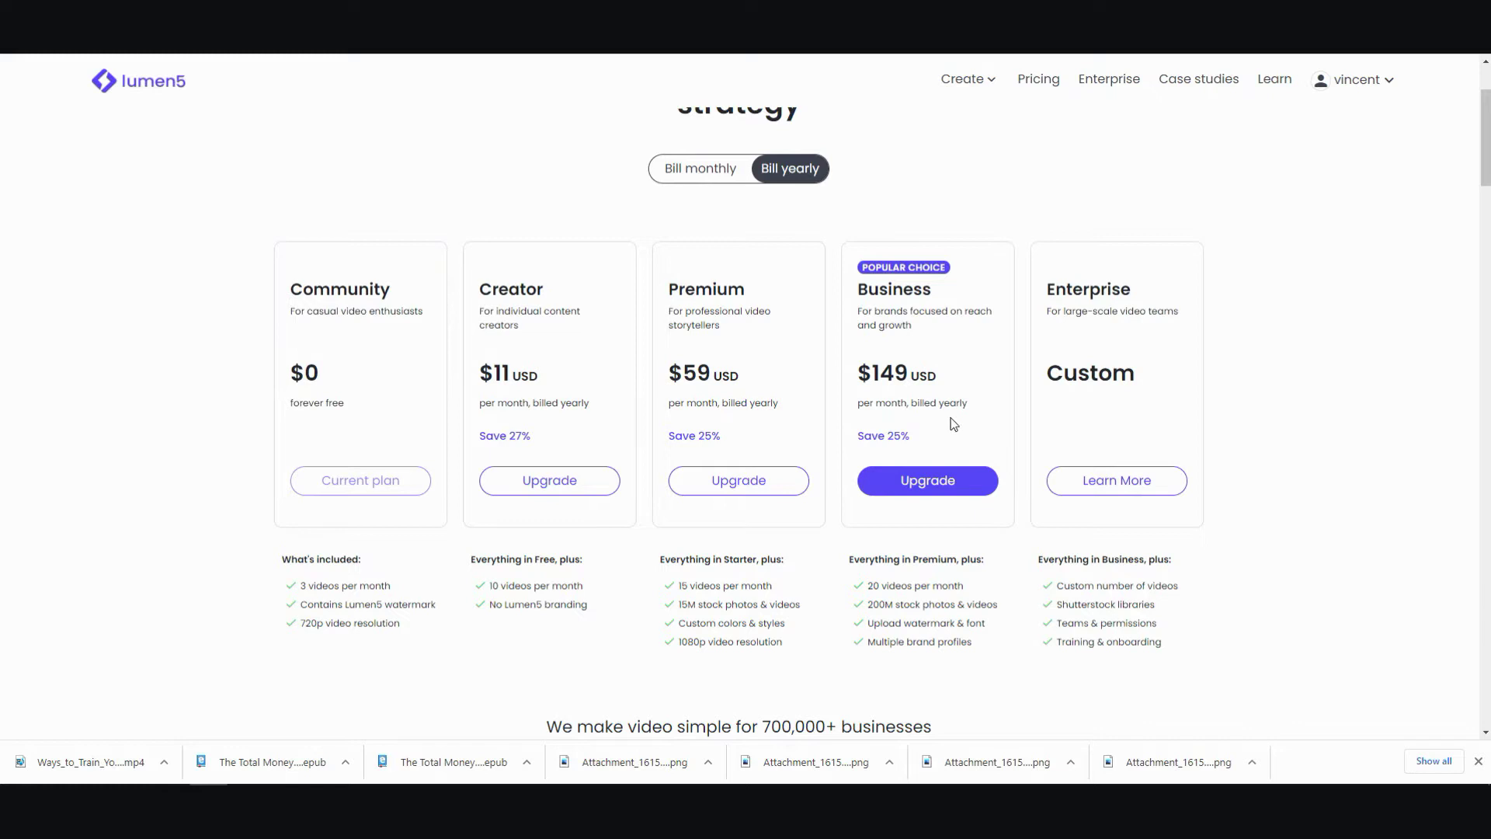
scroll(942, 433, down, 1)
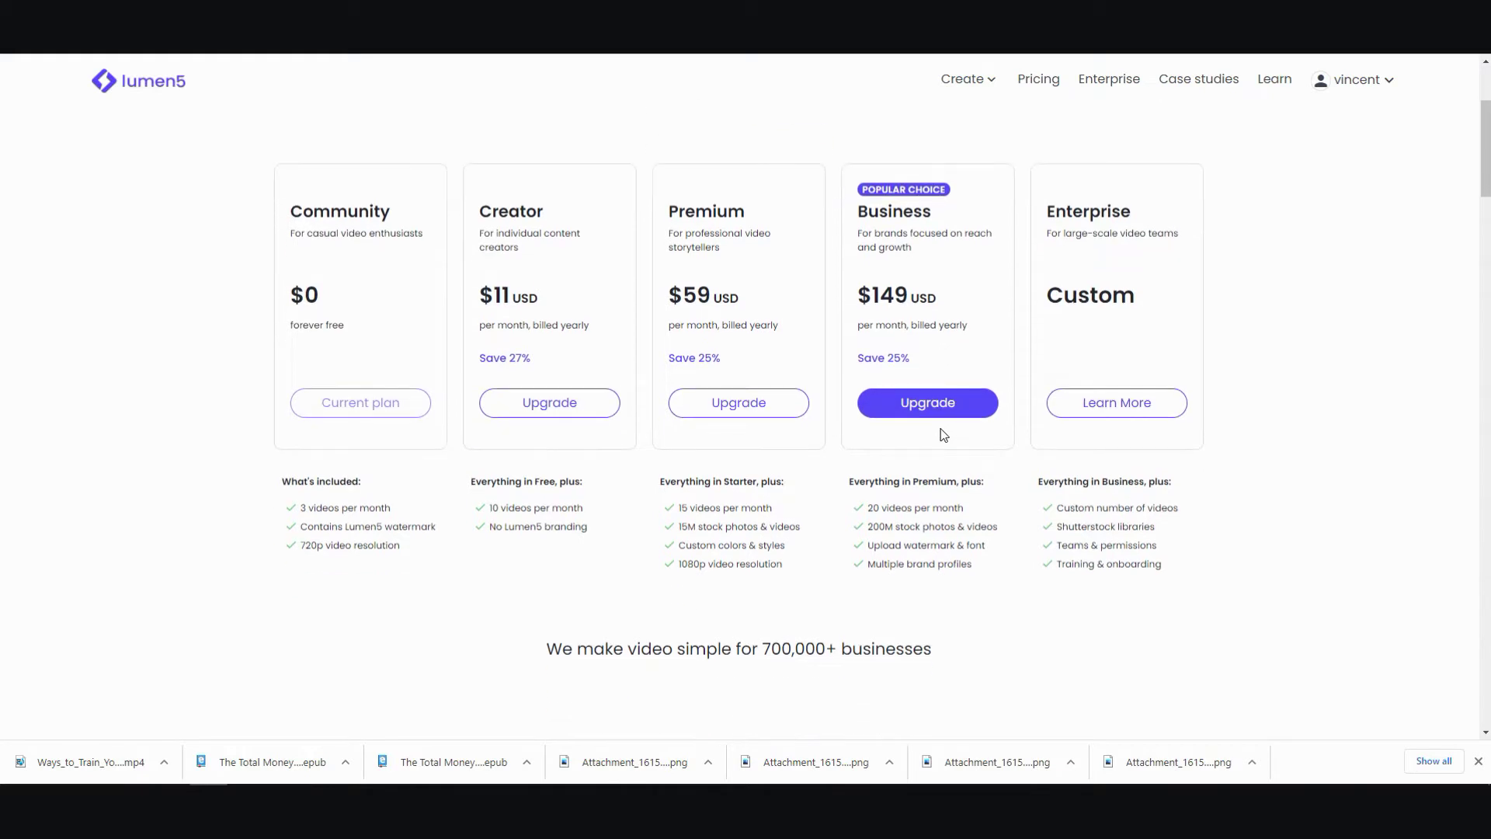
scroll(920, 562, down, 4)
scroll(920, 562, up, 5)
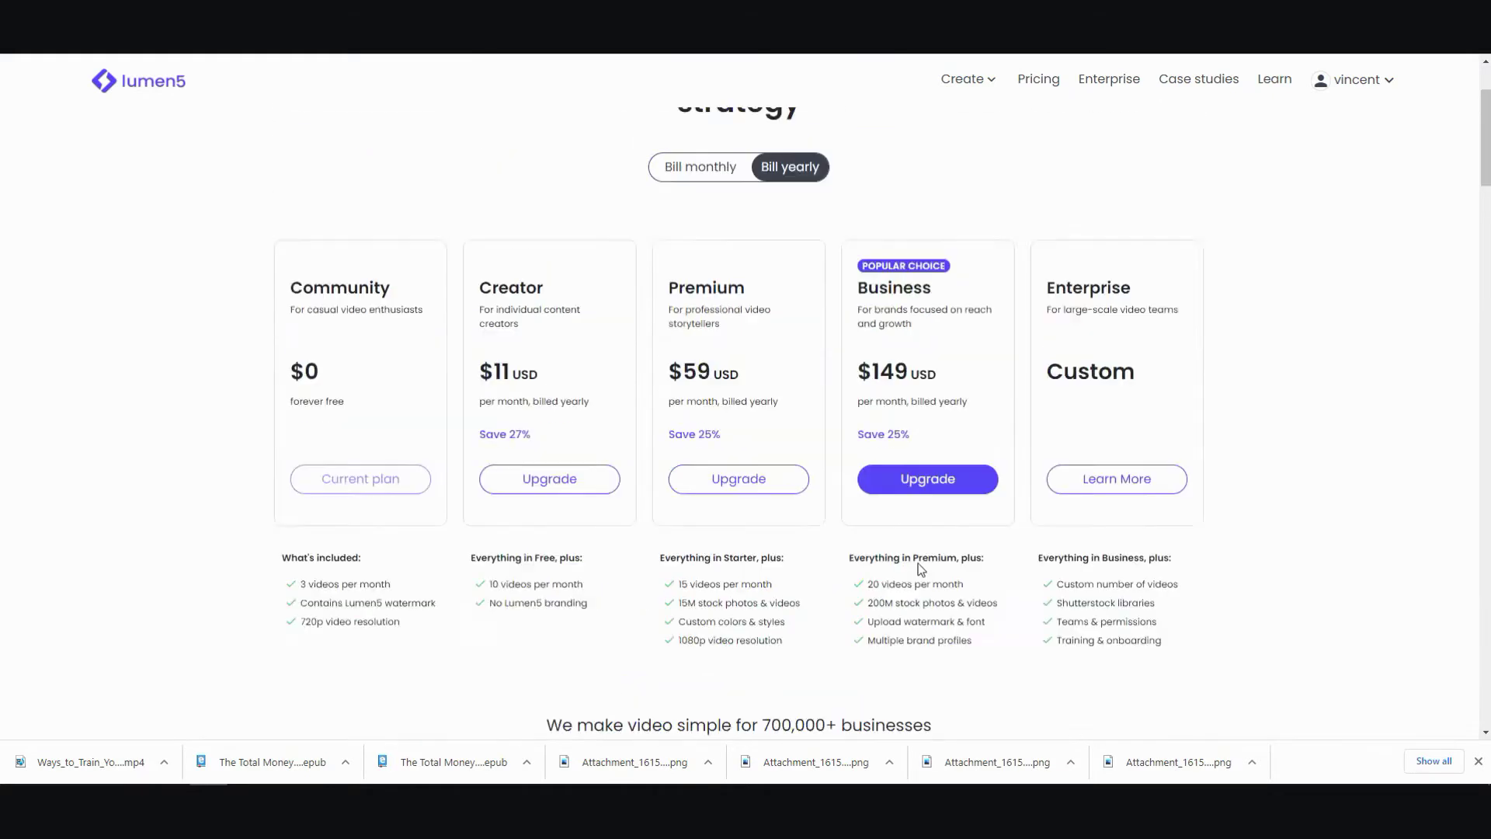
scroll(918, 562, up, 2)
scroll(918, 562, down, 1)
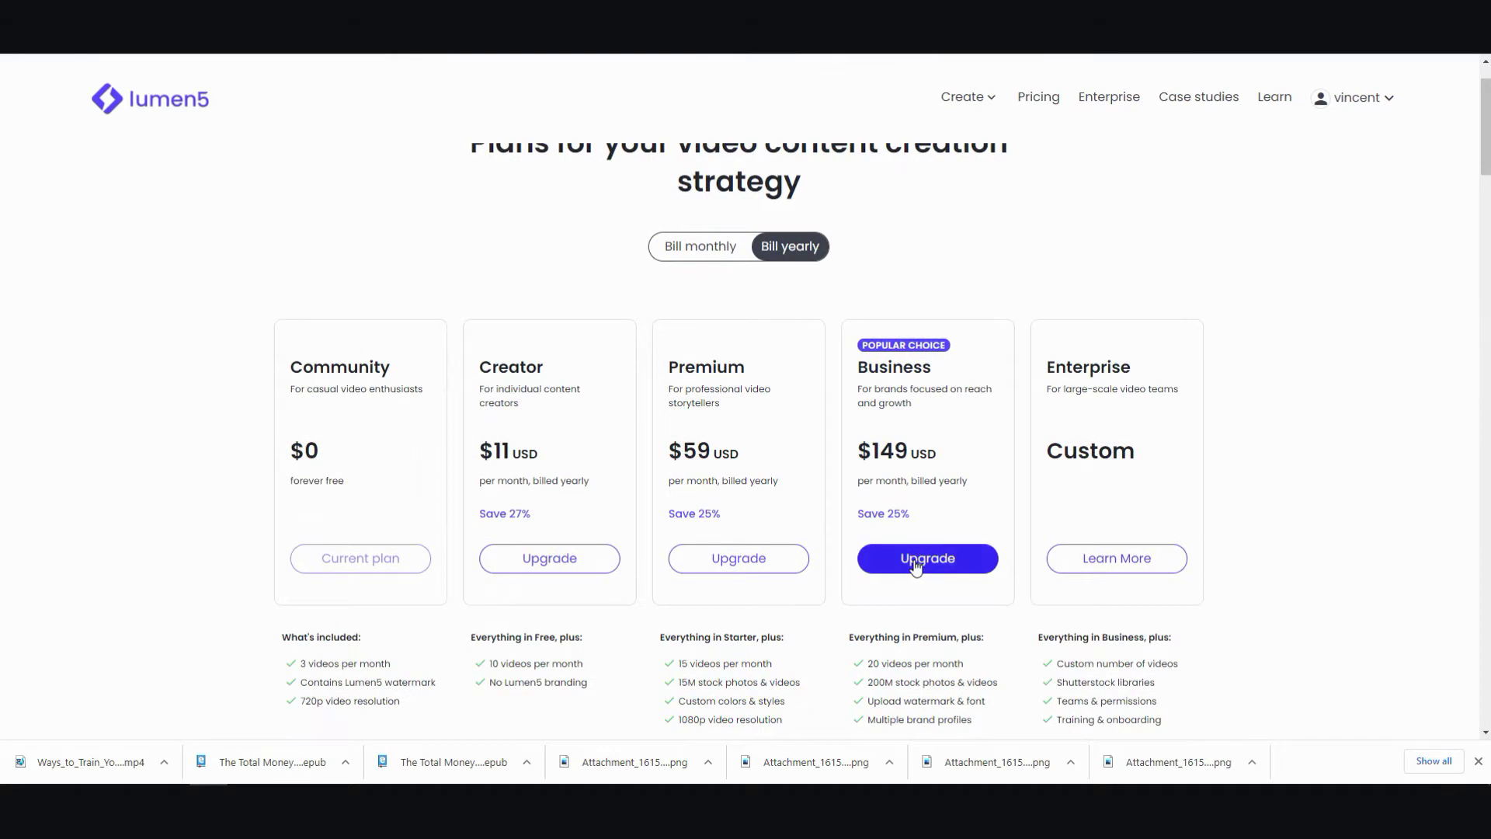
scroll(917, 567, down, 1)
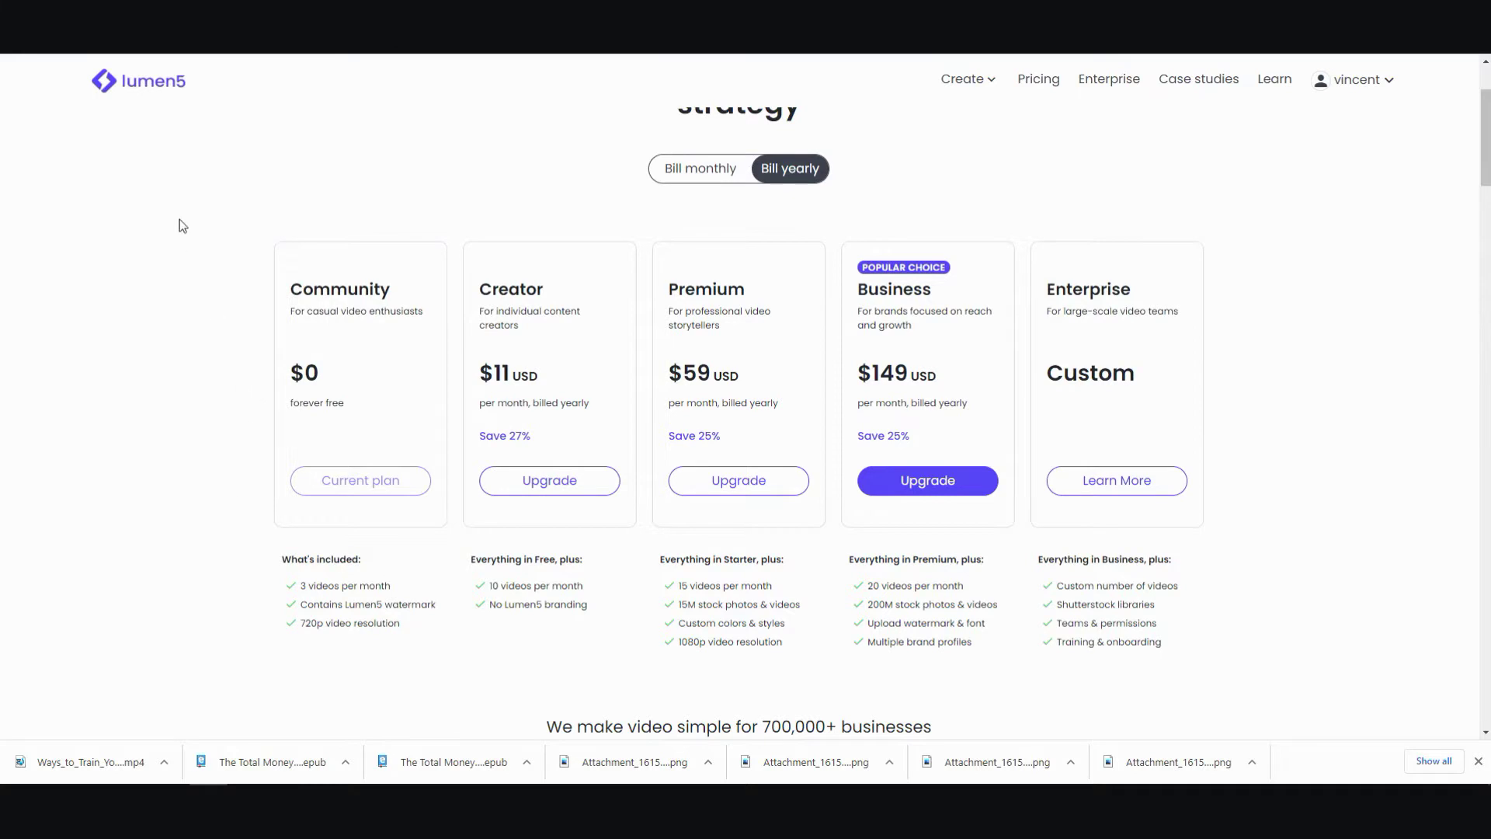
scroll(364, 381, up, 1)
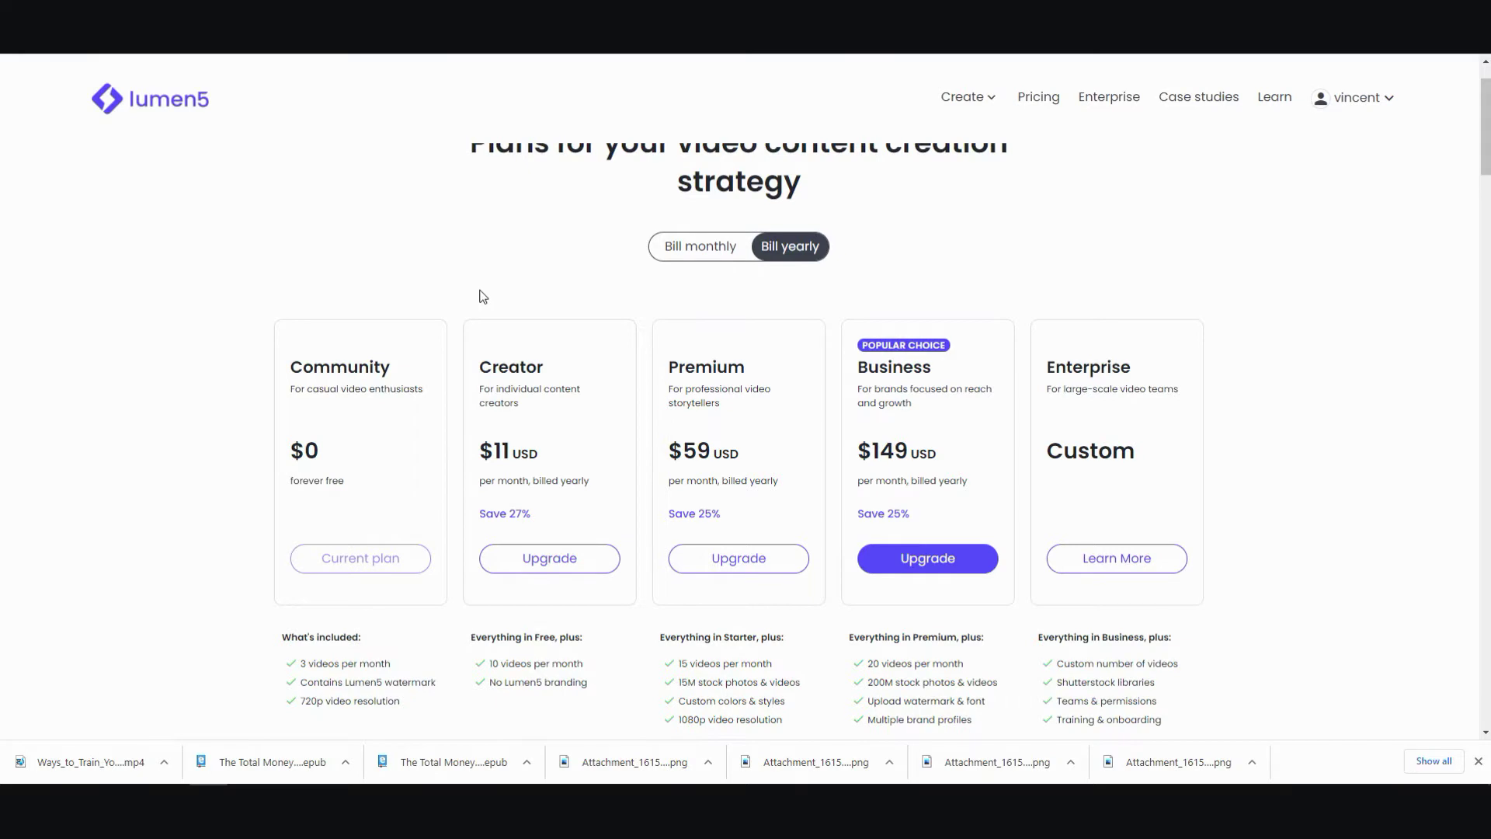
scroll(478, 311, down, 2)
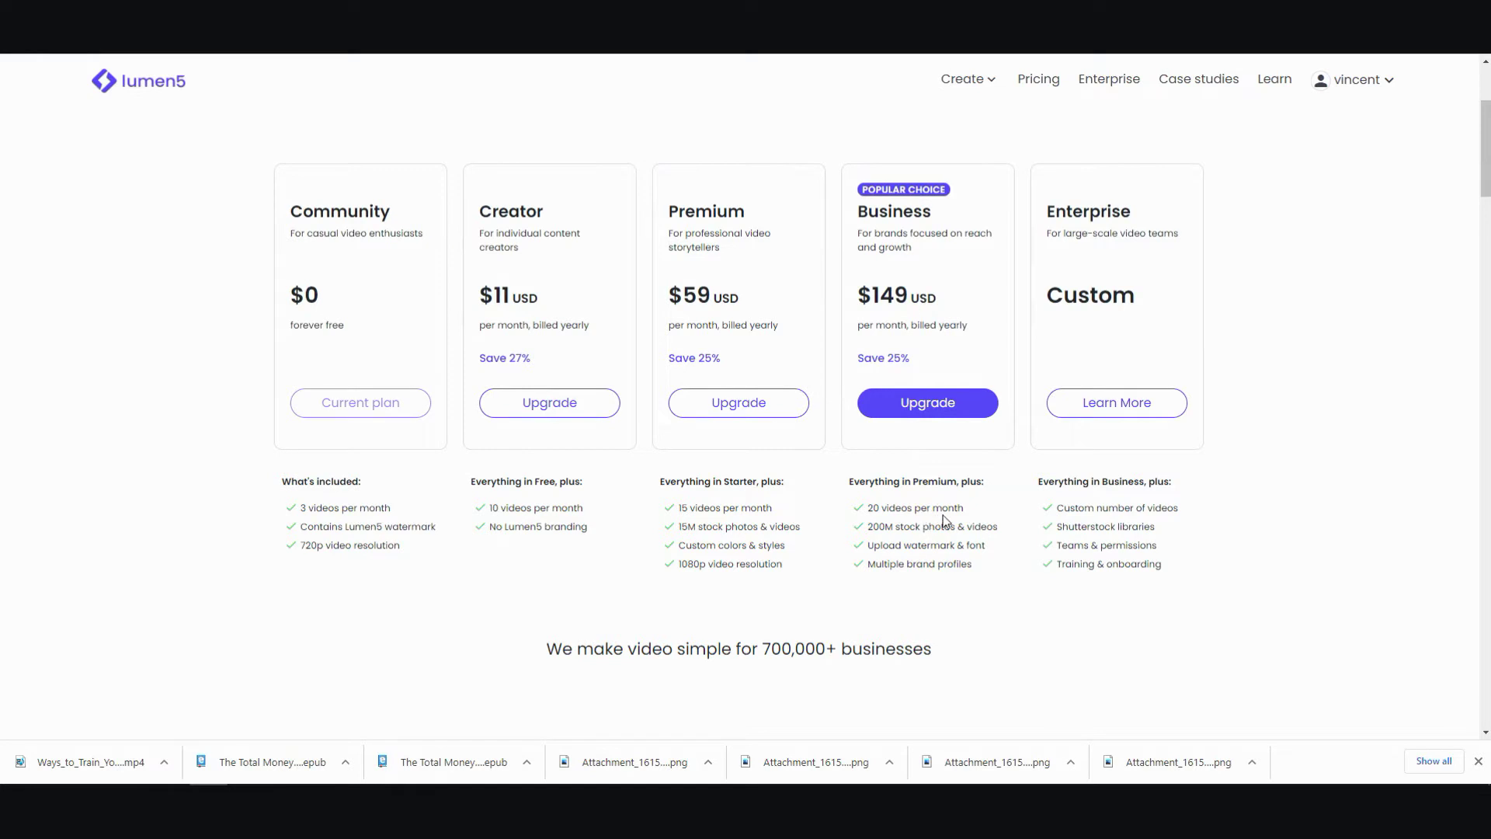
scroll(942, 521, up, 2)
scroll(942, 521, up, 2)
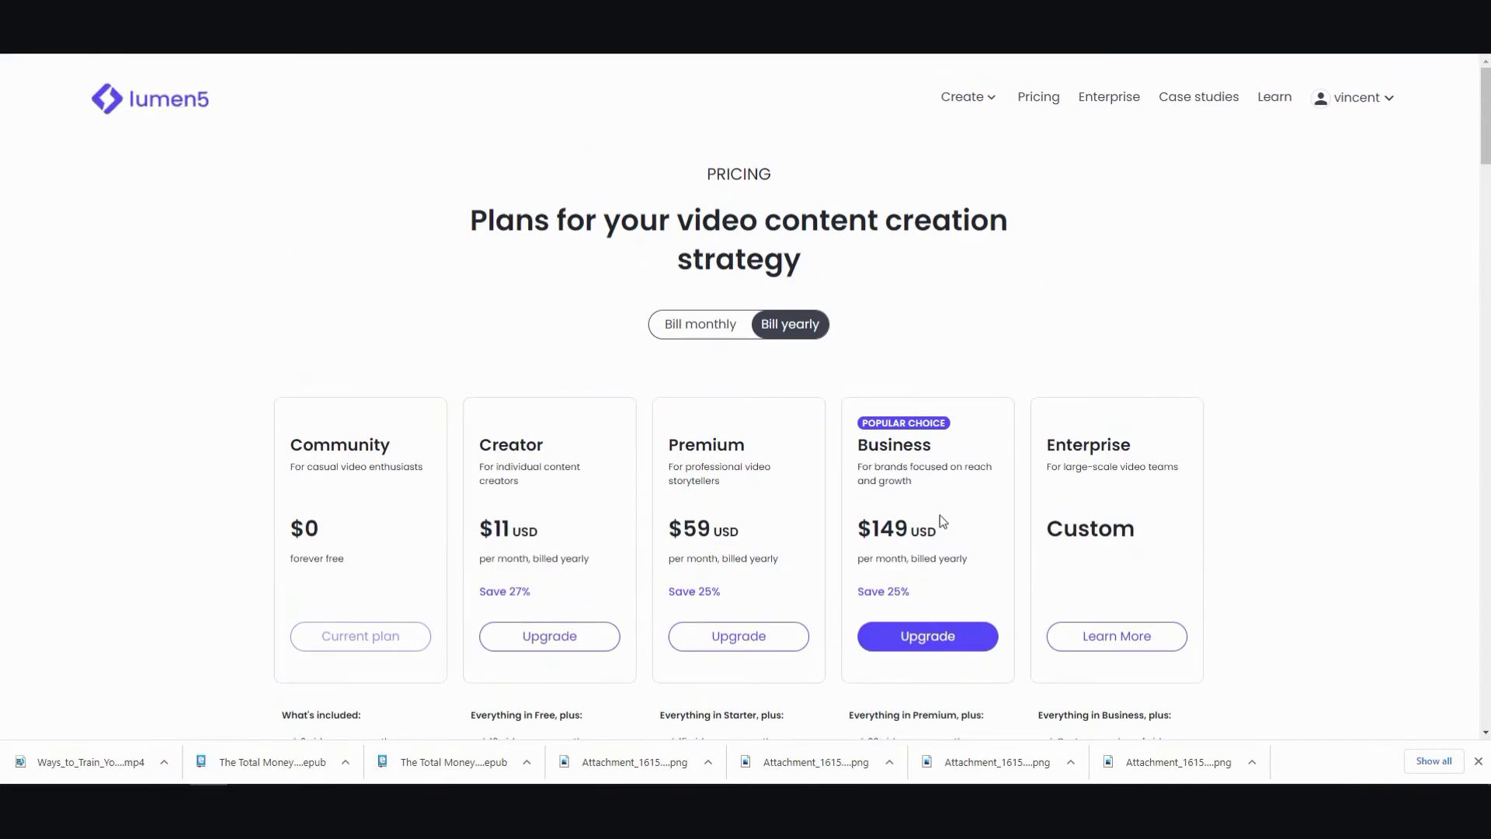
scroll(940, 516, down, 2)
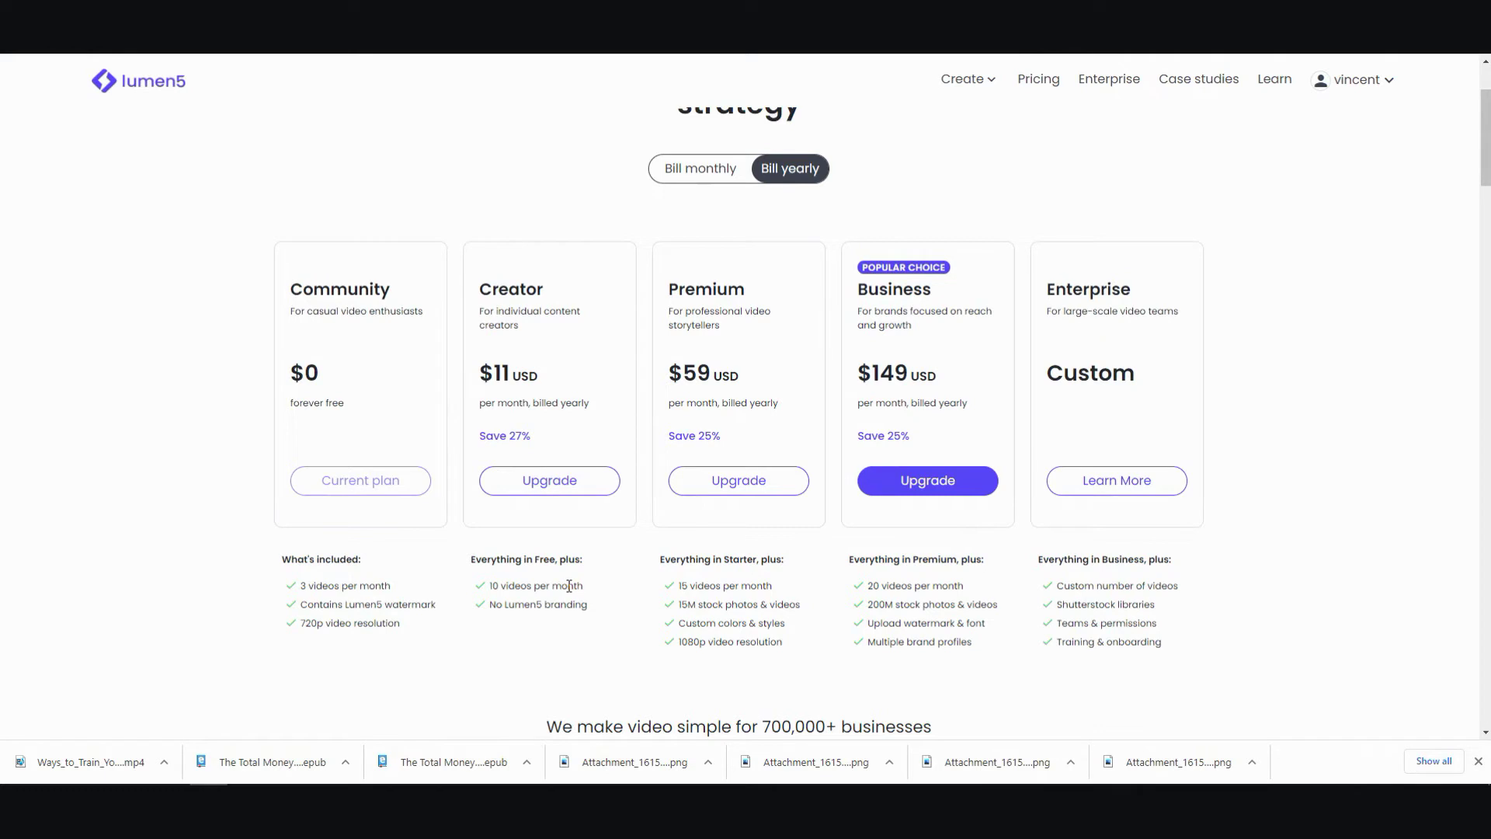
scroll(569, 585, up, 2)
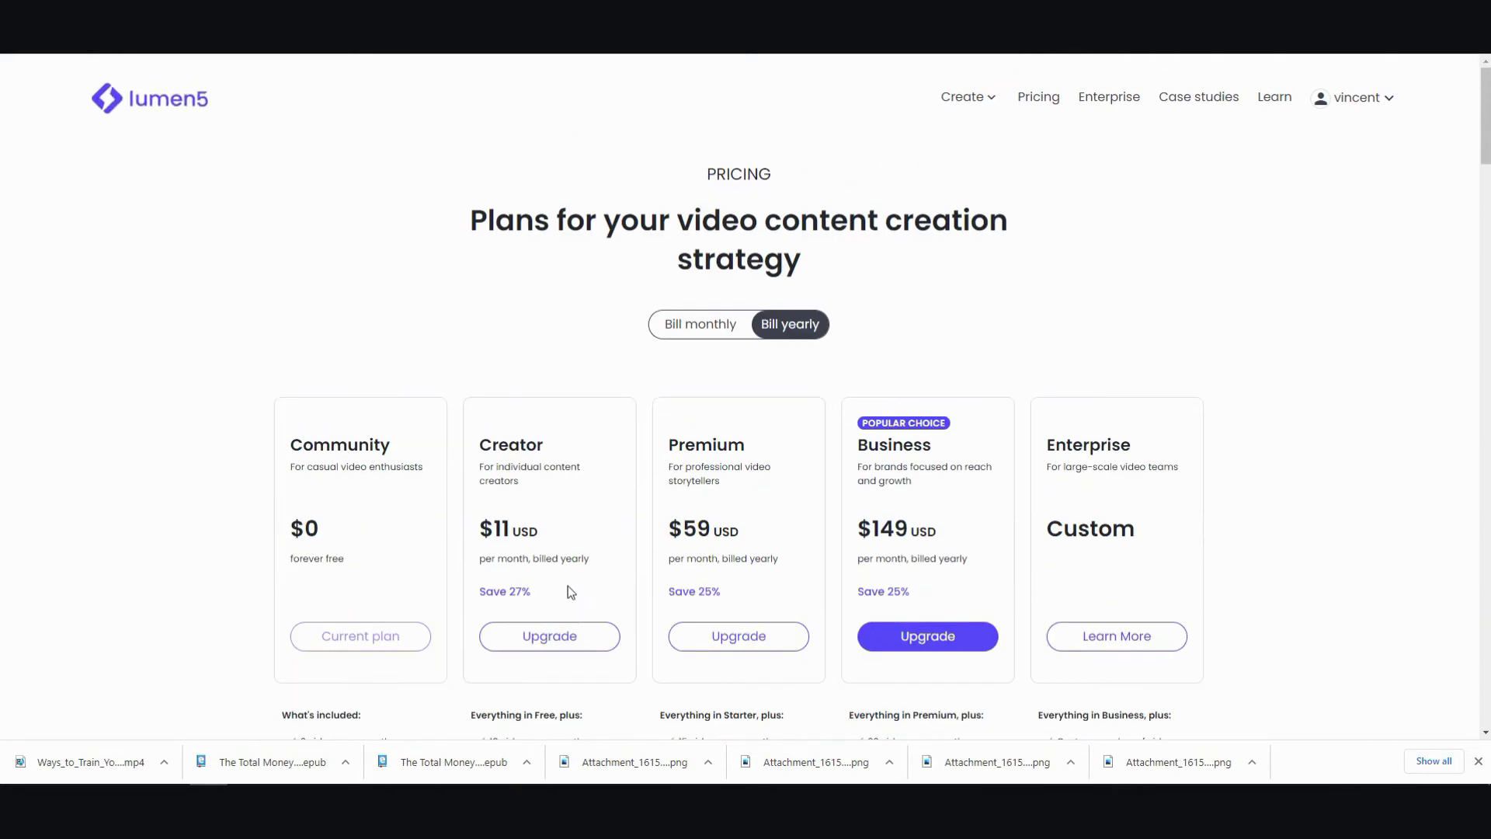
scroll(569, 586, down, 2)
scroll(613, 459, up, 2)
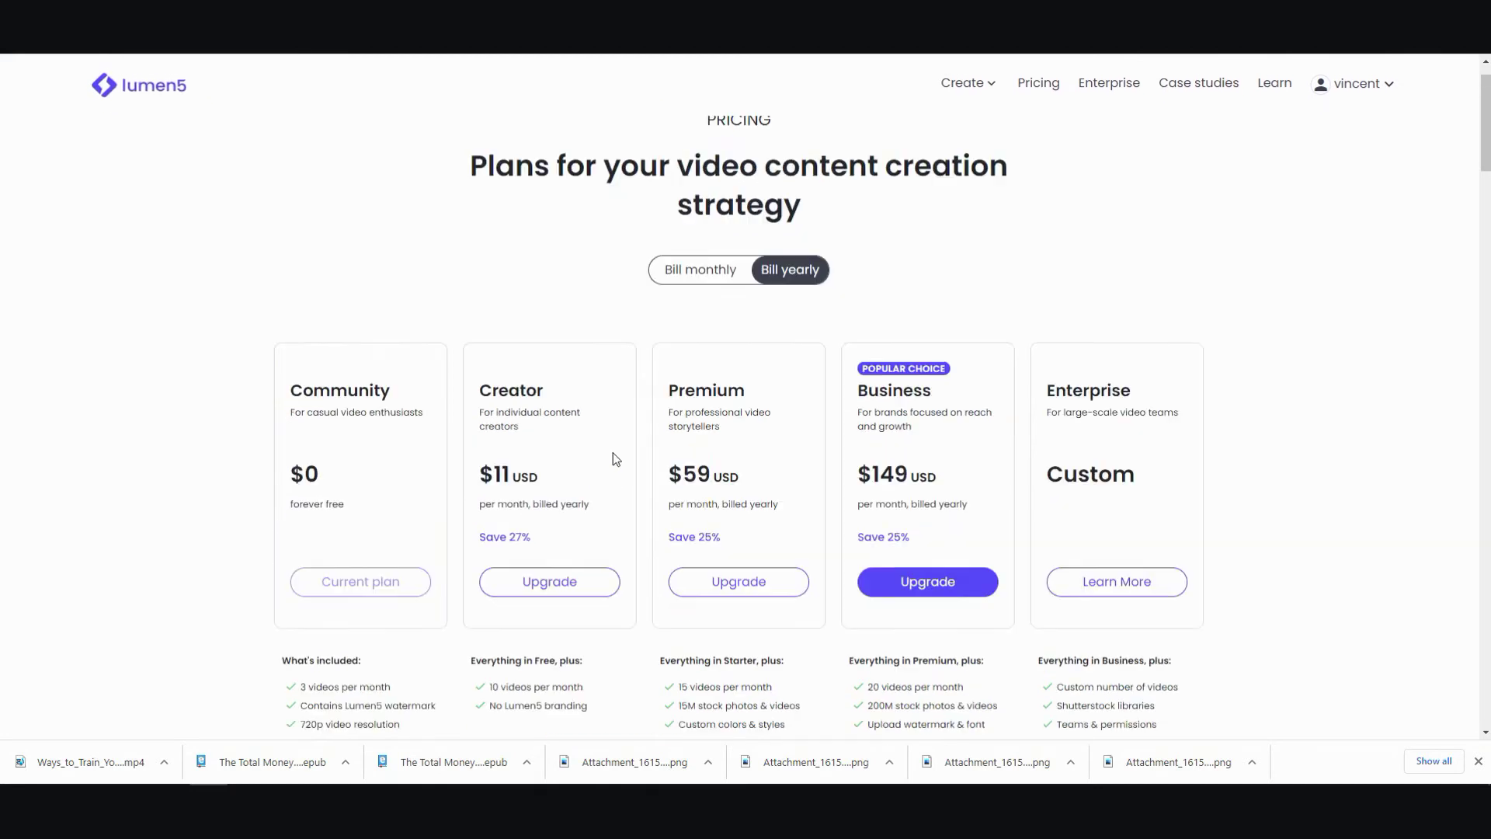
scroll(650, 441, down, 1)
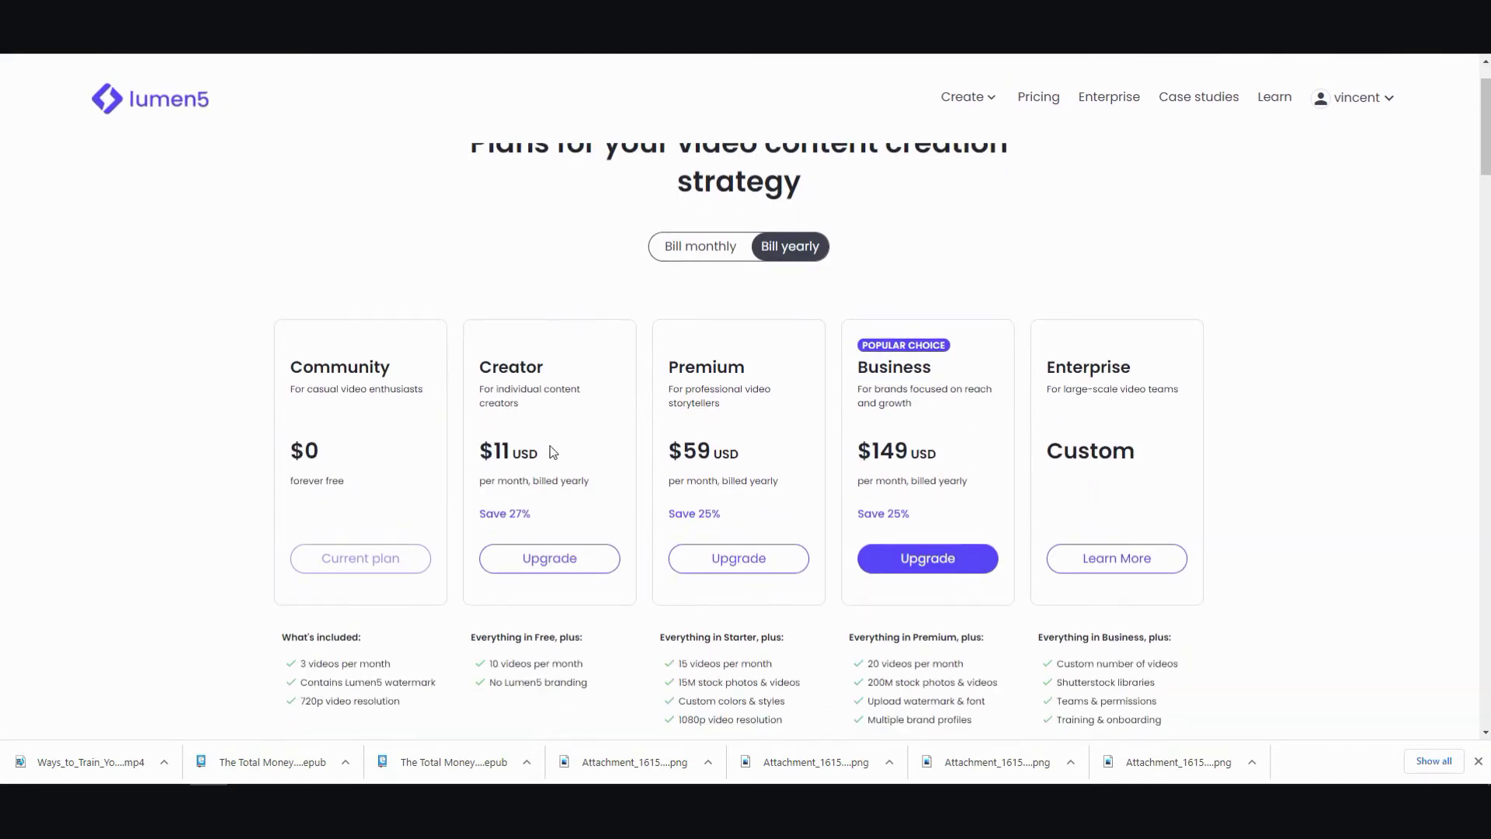
scroll(332, 516, down, 1)
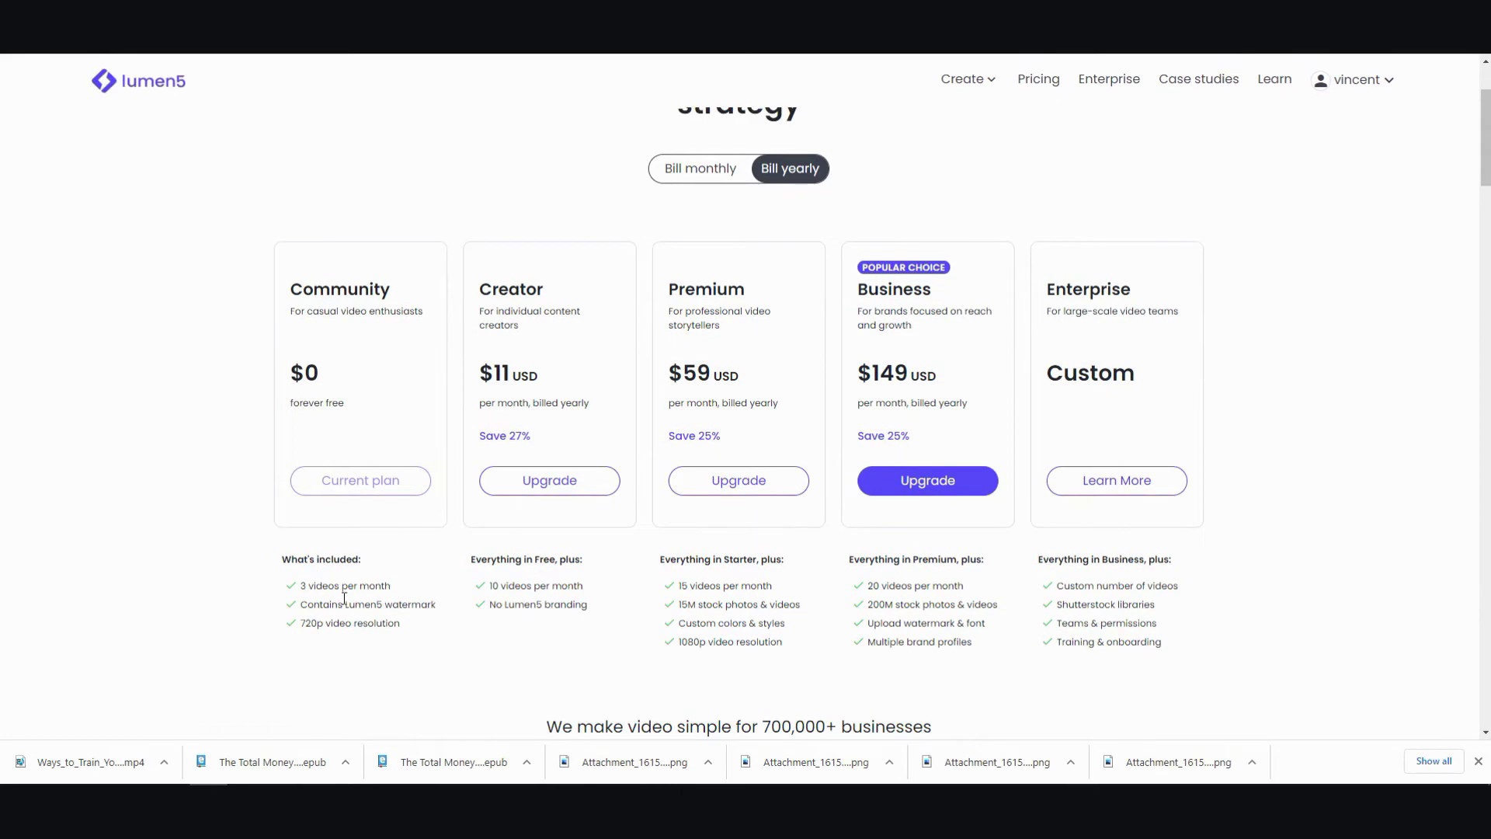
scroll(344, 598, up, 2)
scroll(345, 605, down, 3)
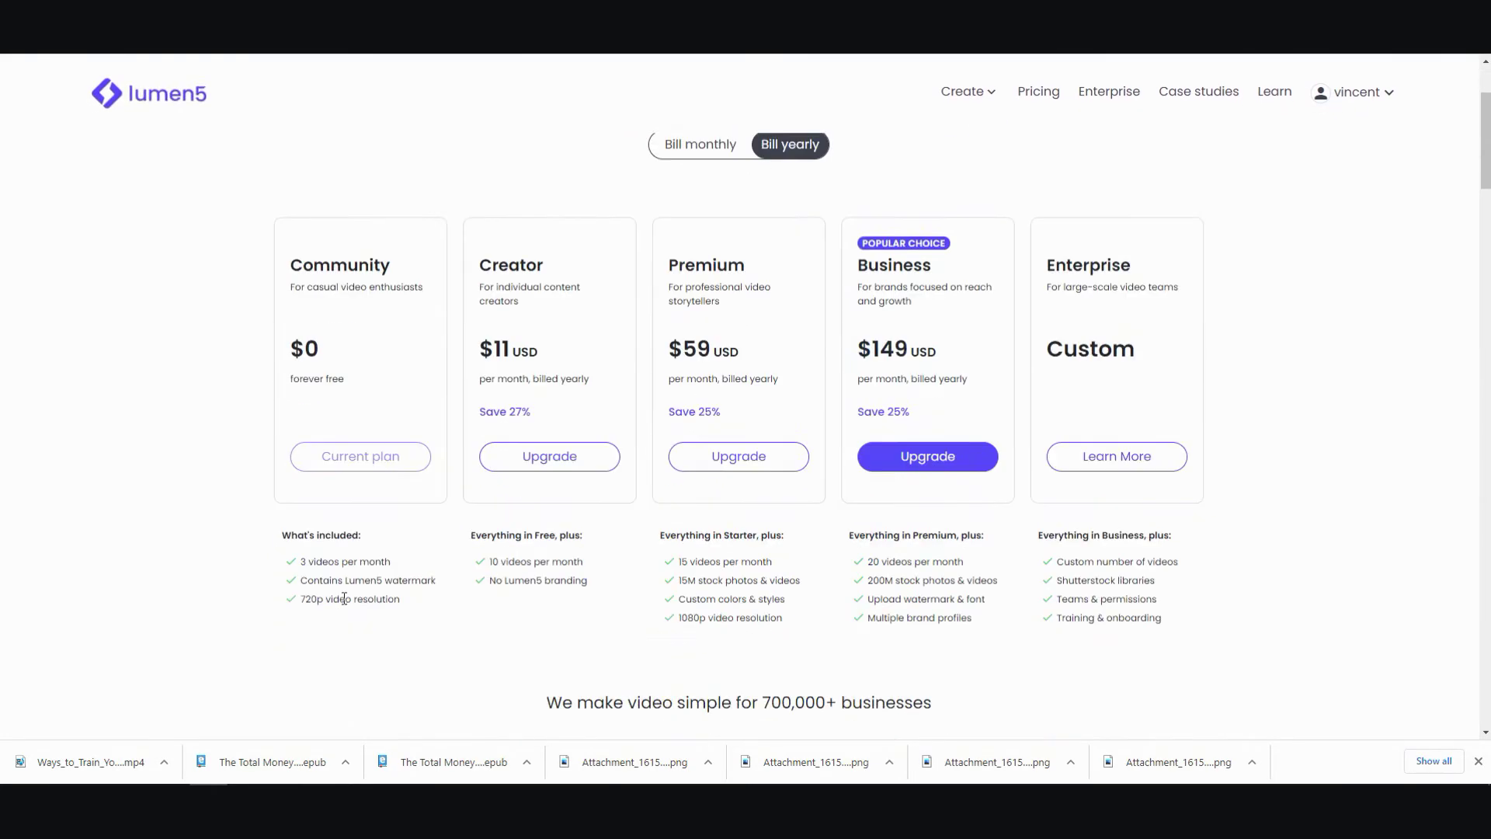
scroll(346, 605, up, 3)
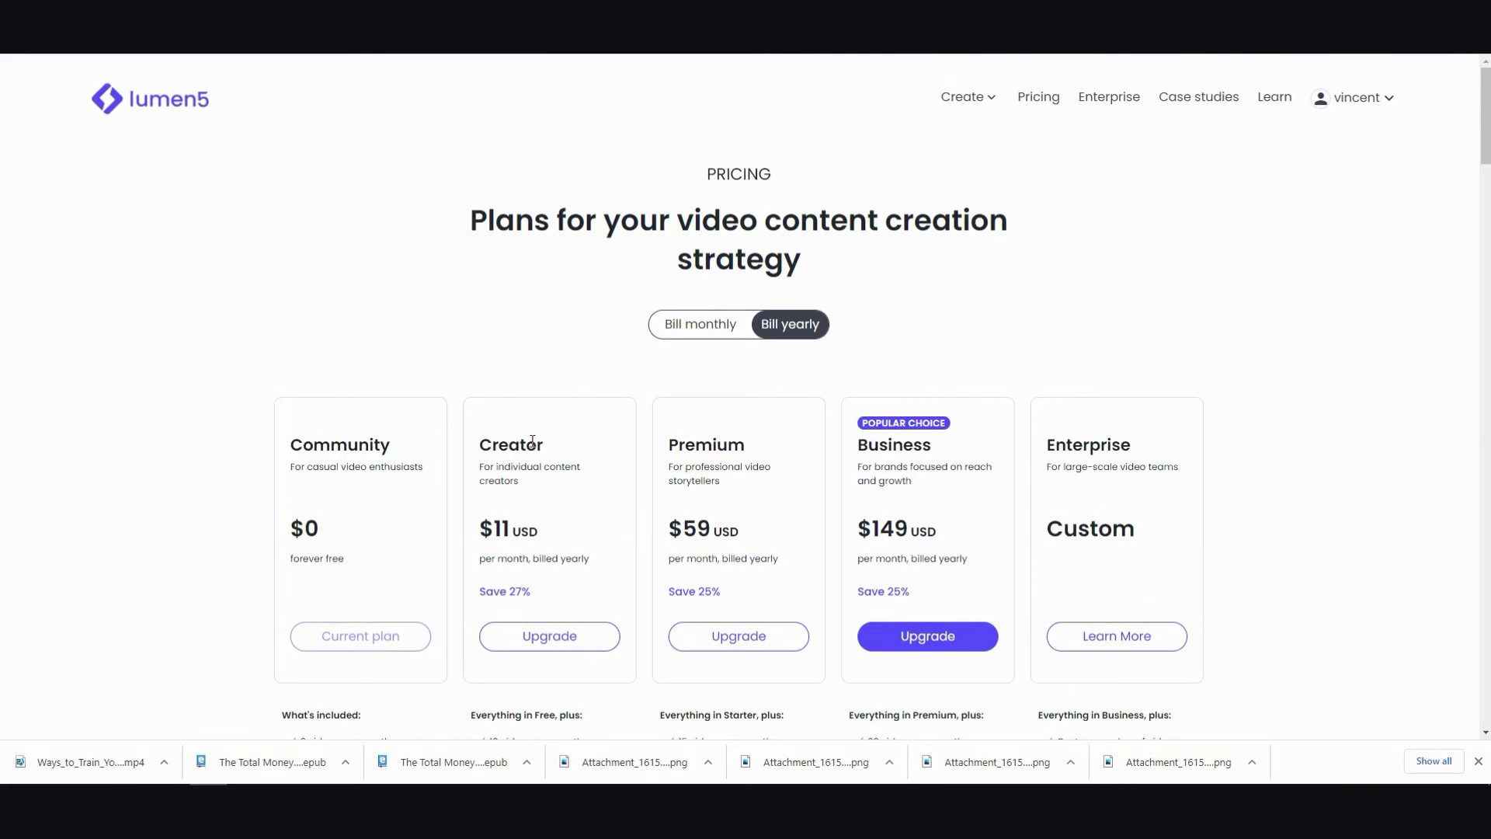
scroll(376, 460, down, 3)
scroll(750, 356, up, 3)
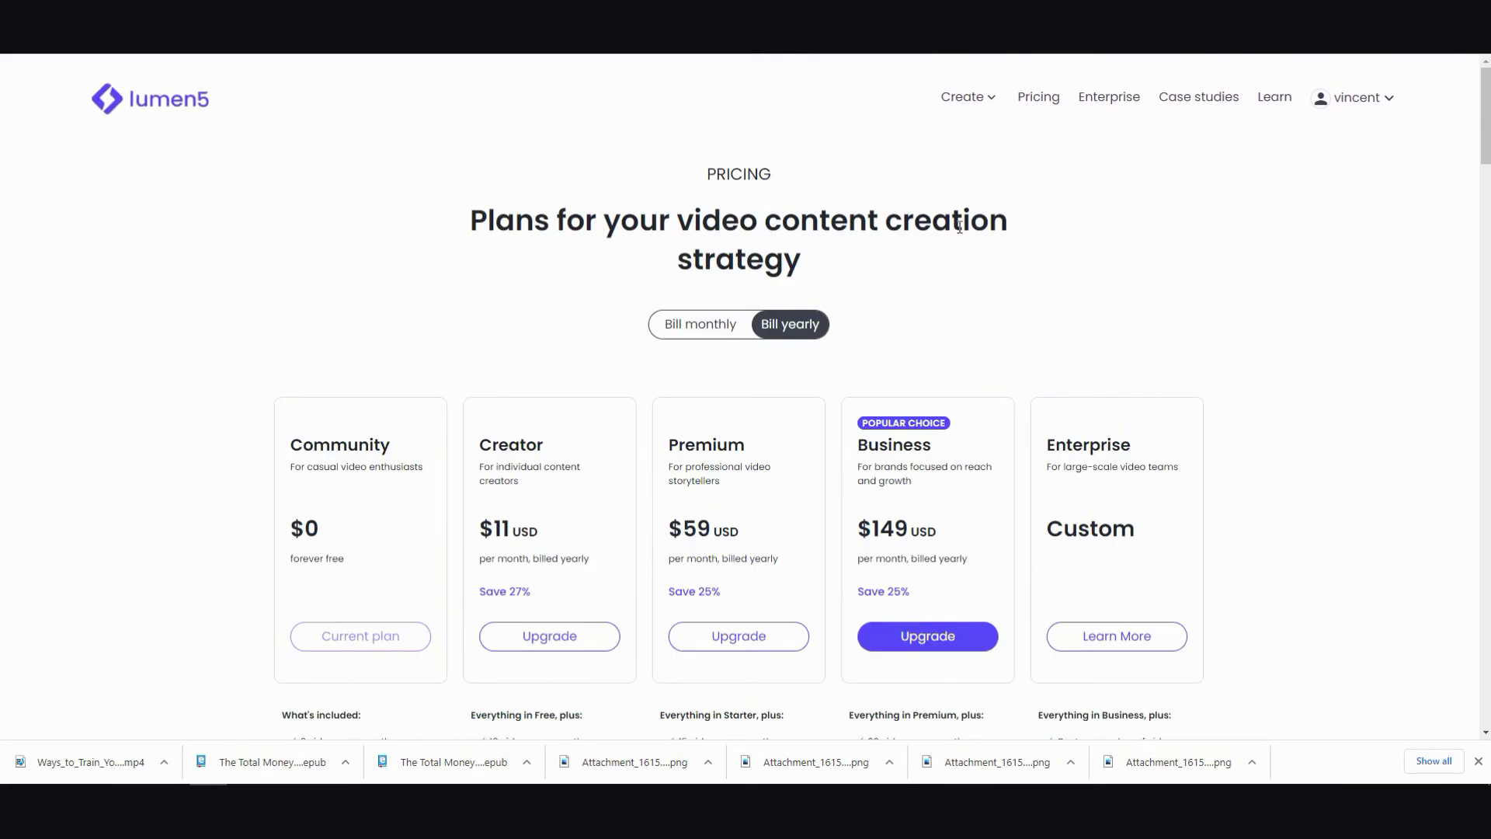